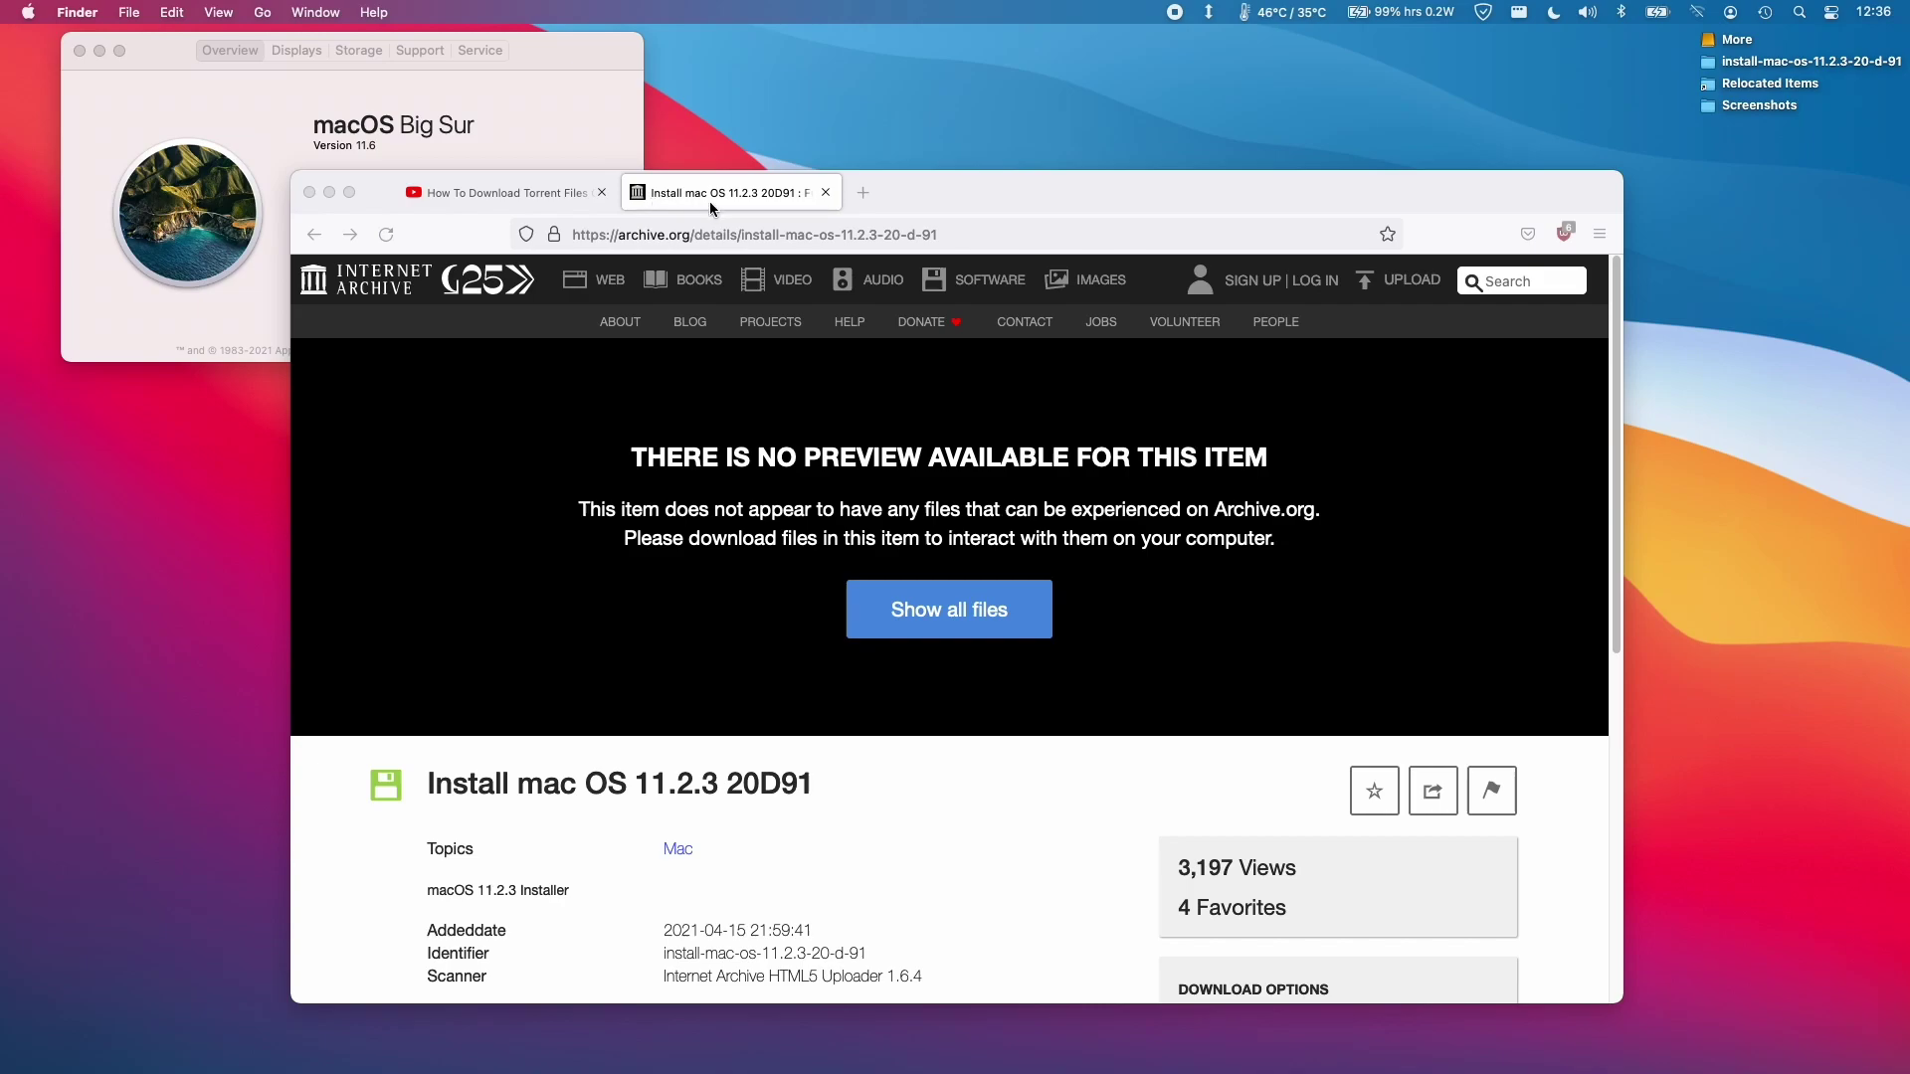
# Scroll the archive.org macOS 11.2.3 page in Firefox to the disk image and torrent download options
pyautogui.click(869, 219)
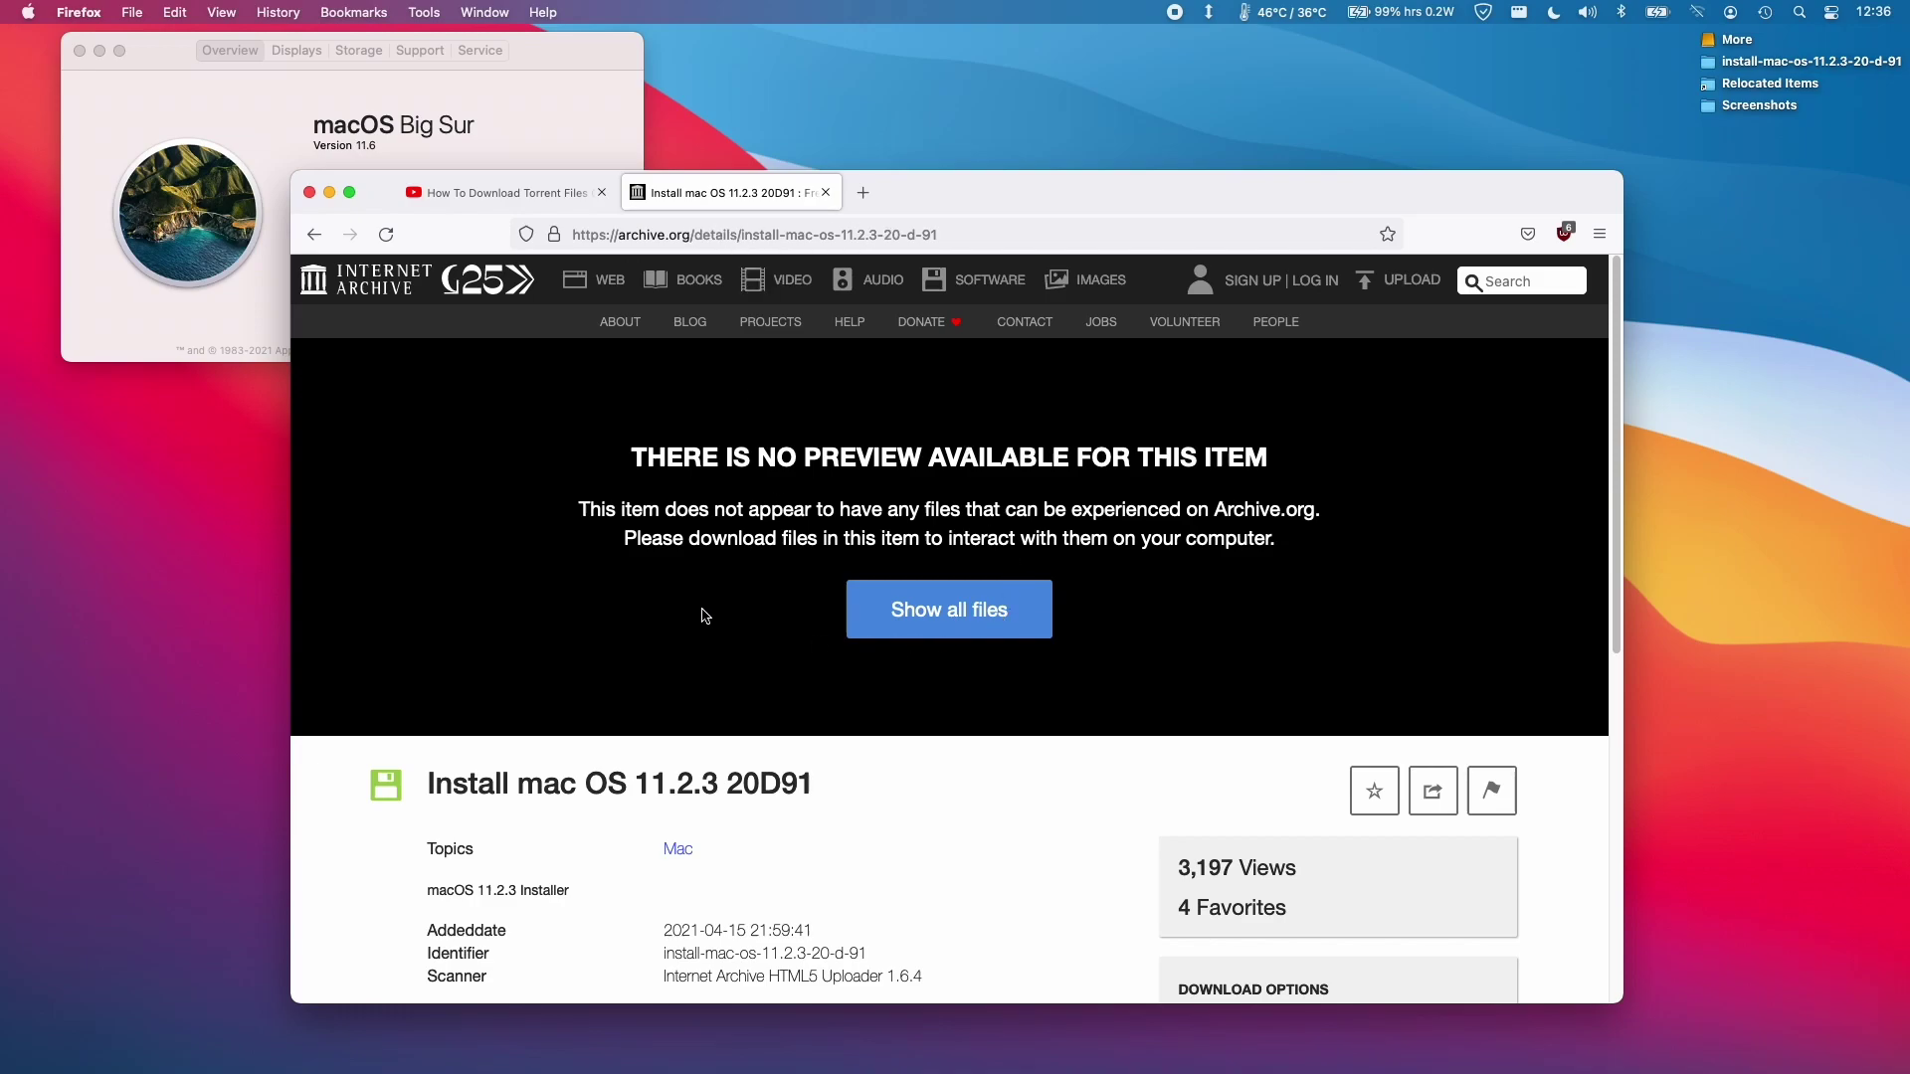
pyautogui.moveTo(516, 784); pyautogui.dragTo(731, 785)
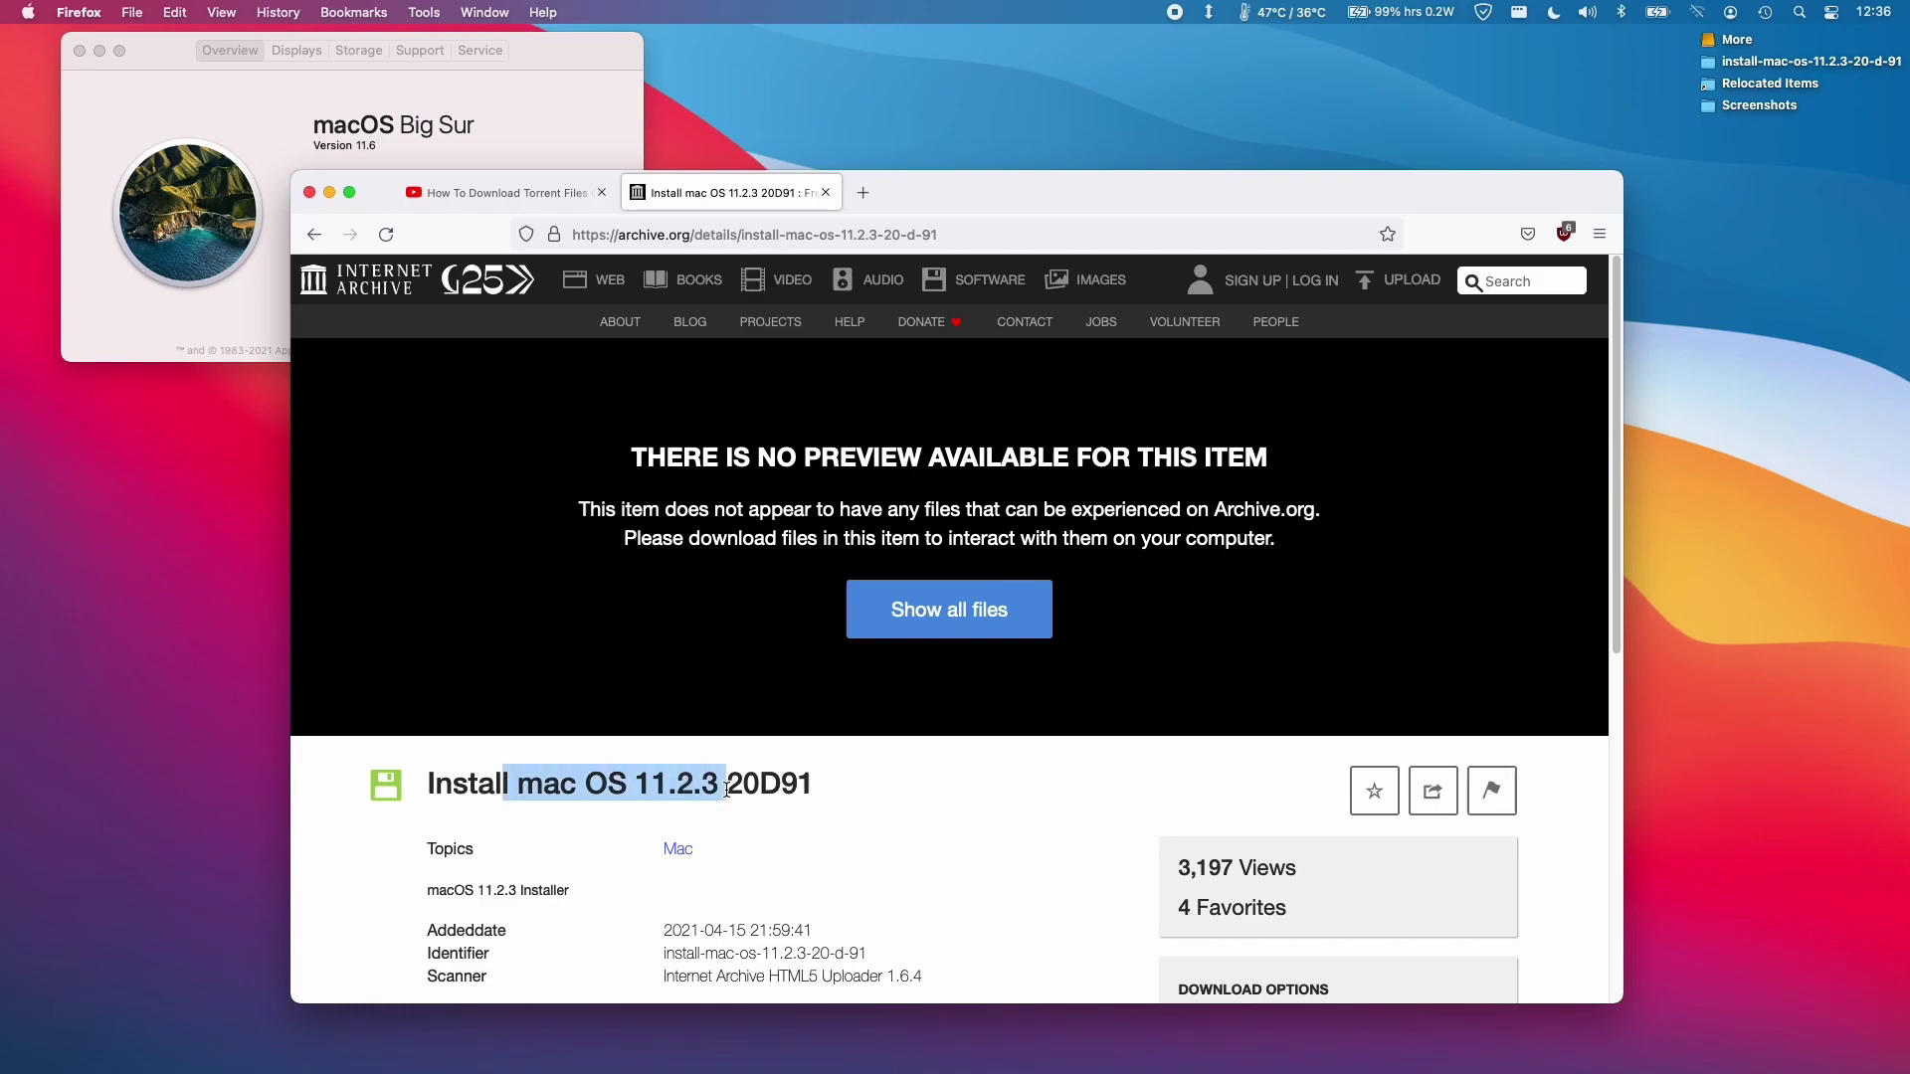
pyautogui.click(731, 785)
pyautogui.scroll(-5, 896, 696)
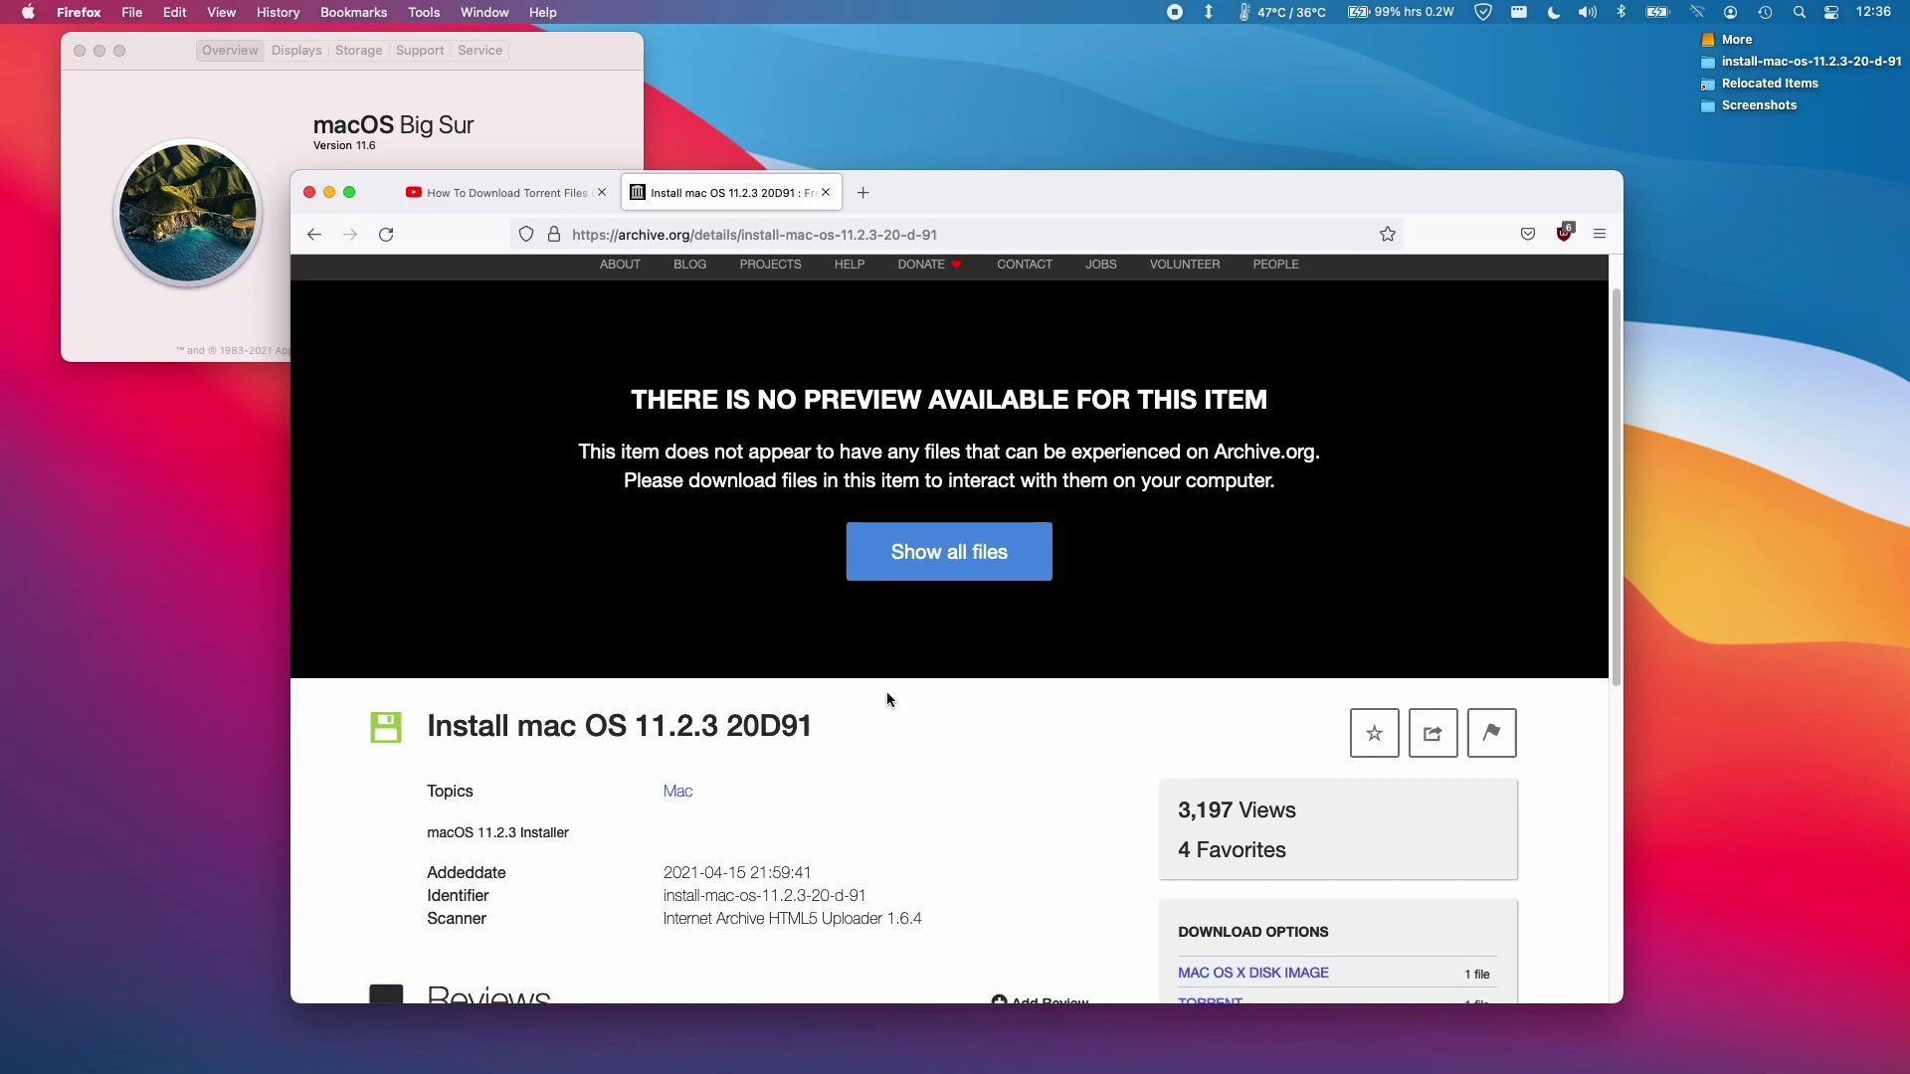
pyautogui.scroll(-4, 899, 701)
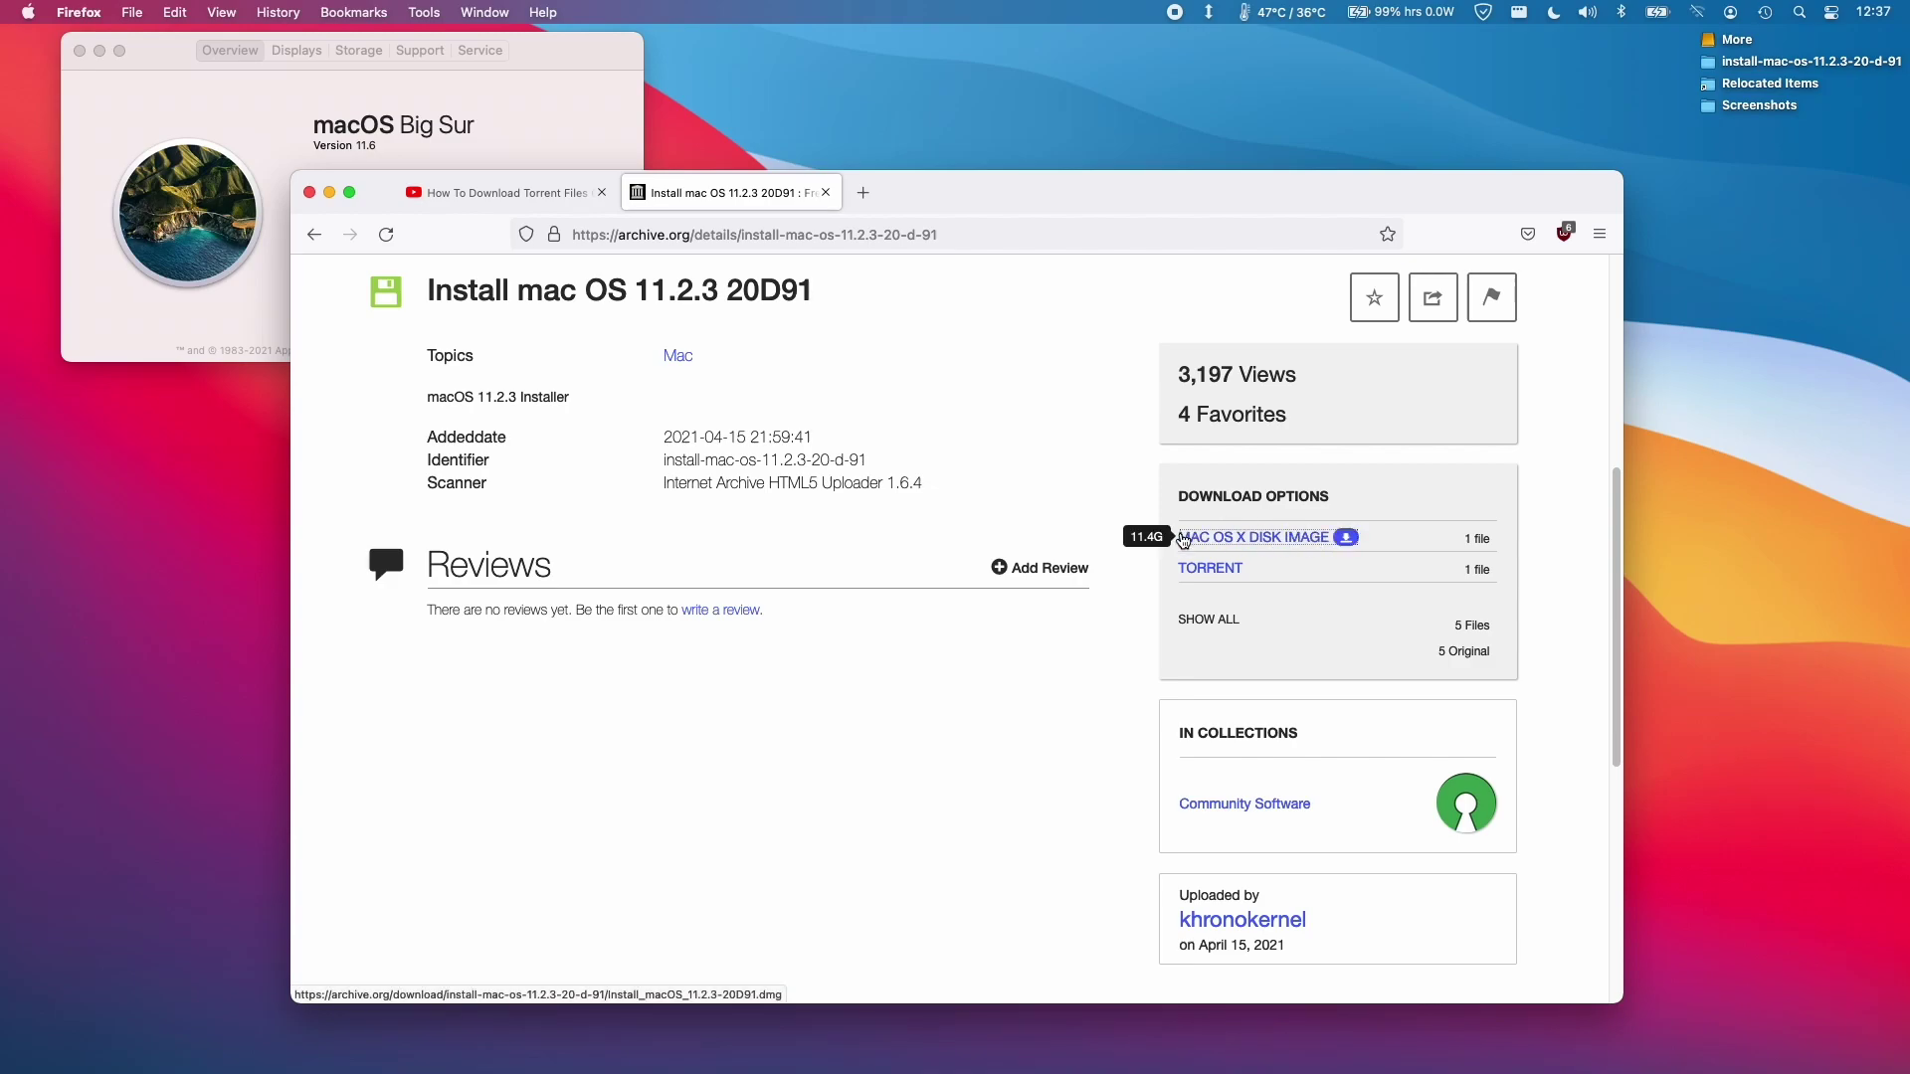
# Start saving the 11.4 GB Install_macOS_11.2.3-20D91.dmg disk image, then cancel that download
pyautogui.click(1248, 538)
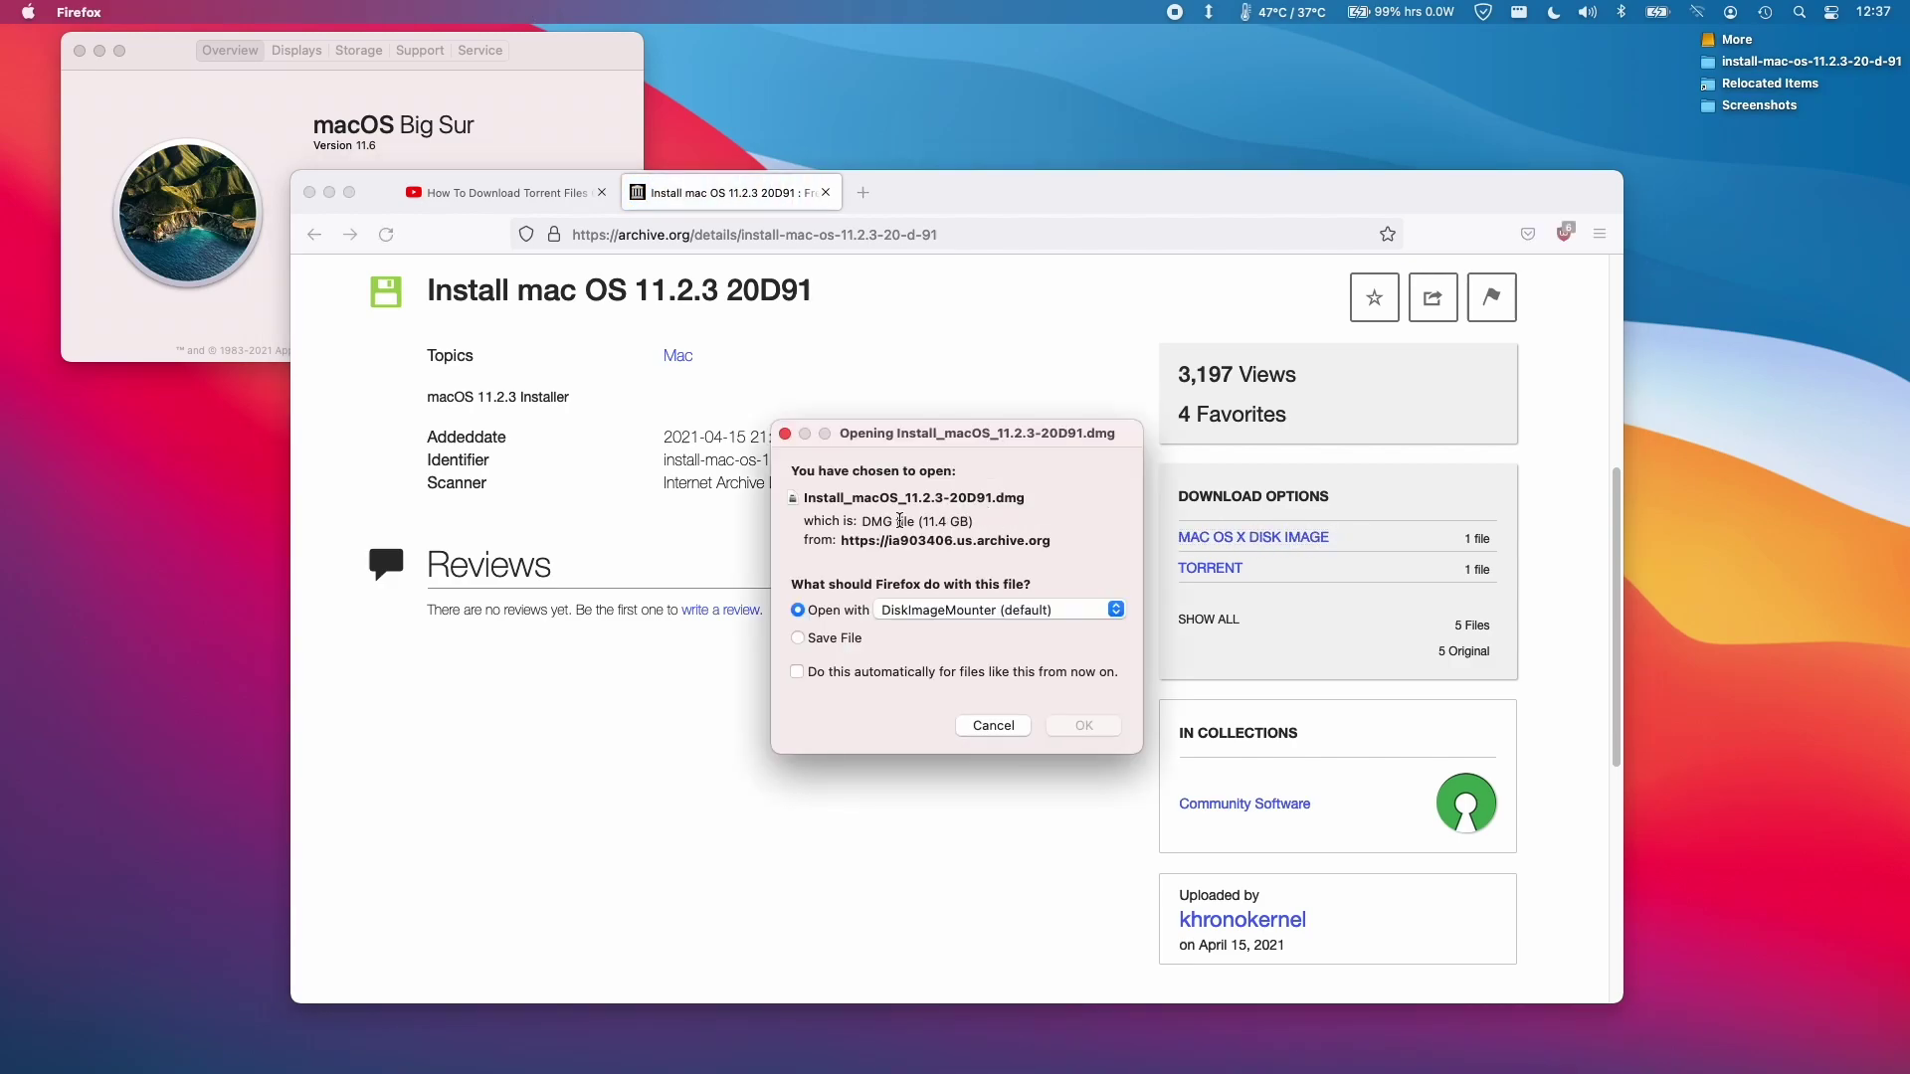
pyautogui.click(835, 639)
pyautogui.click(1082, 725)
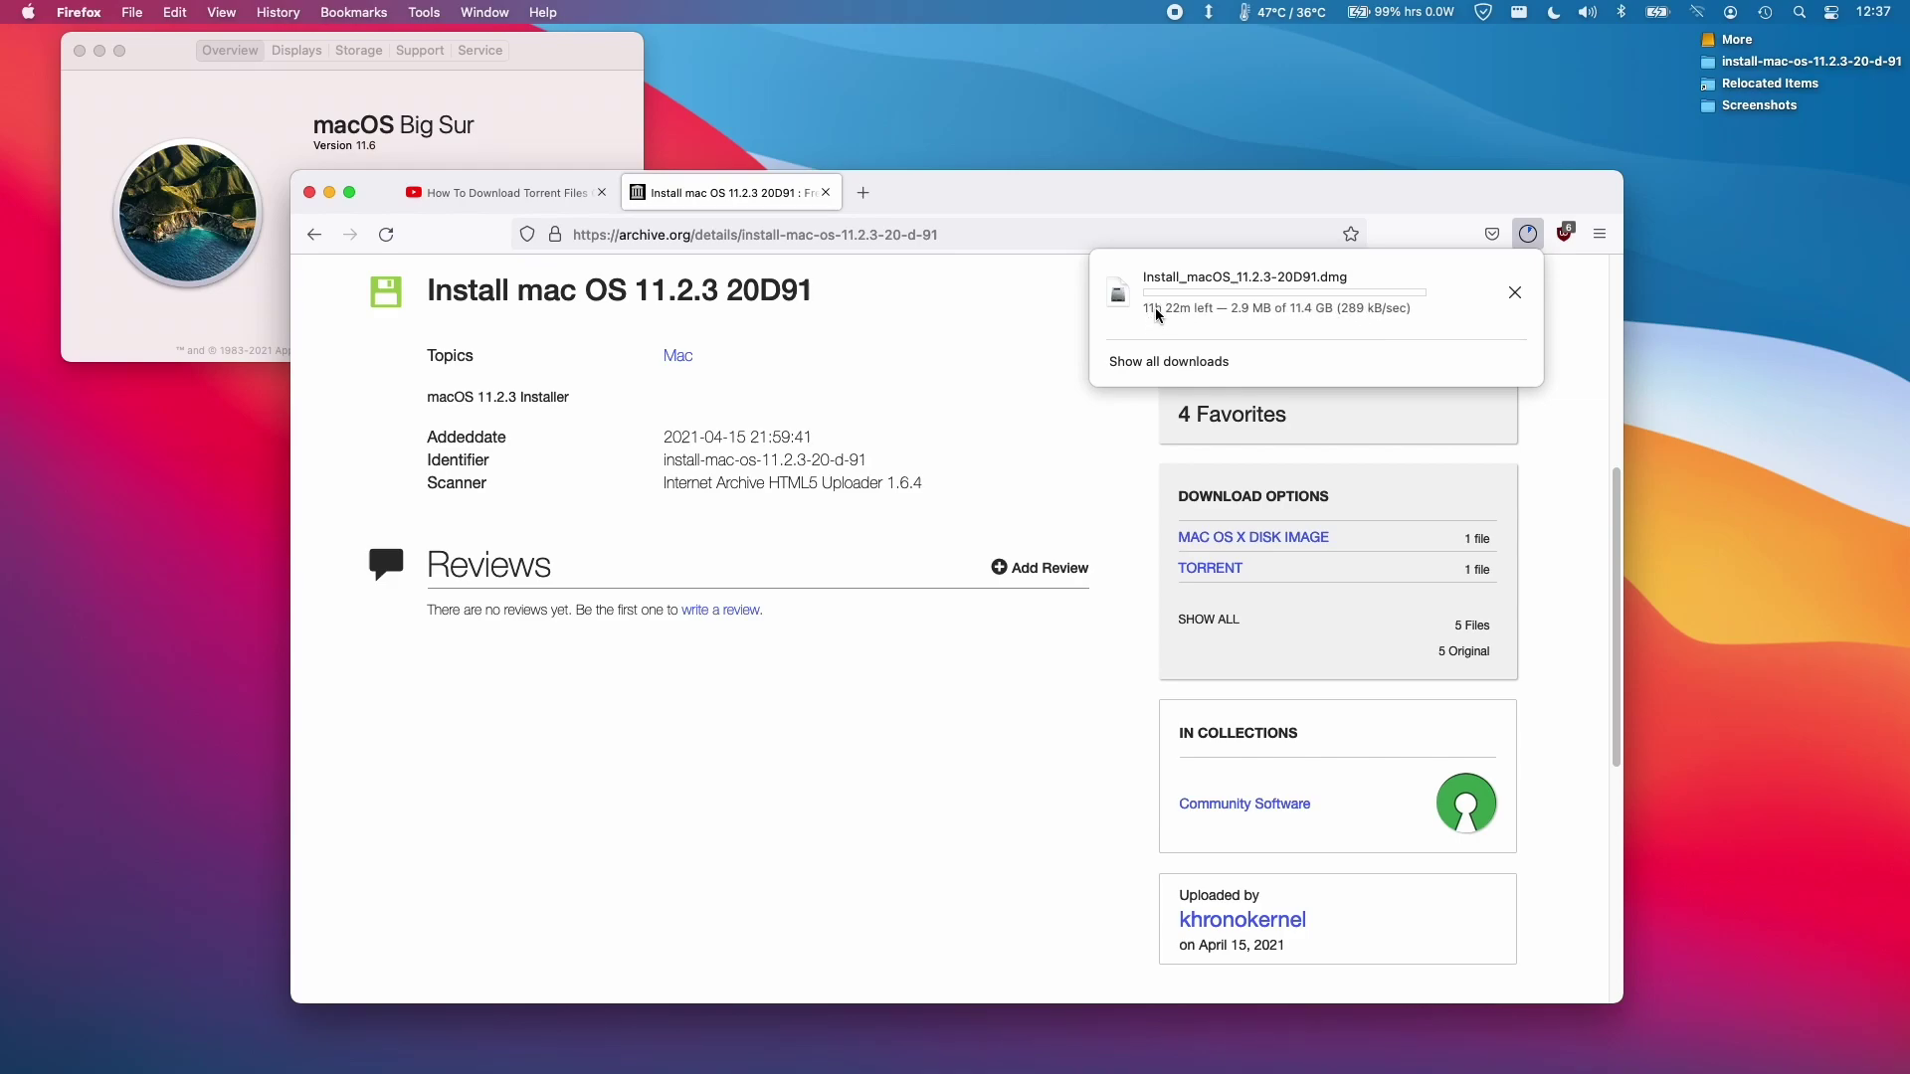
pyautogui.click(1515, 292)
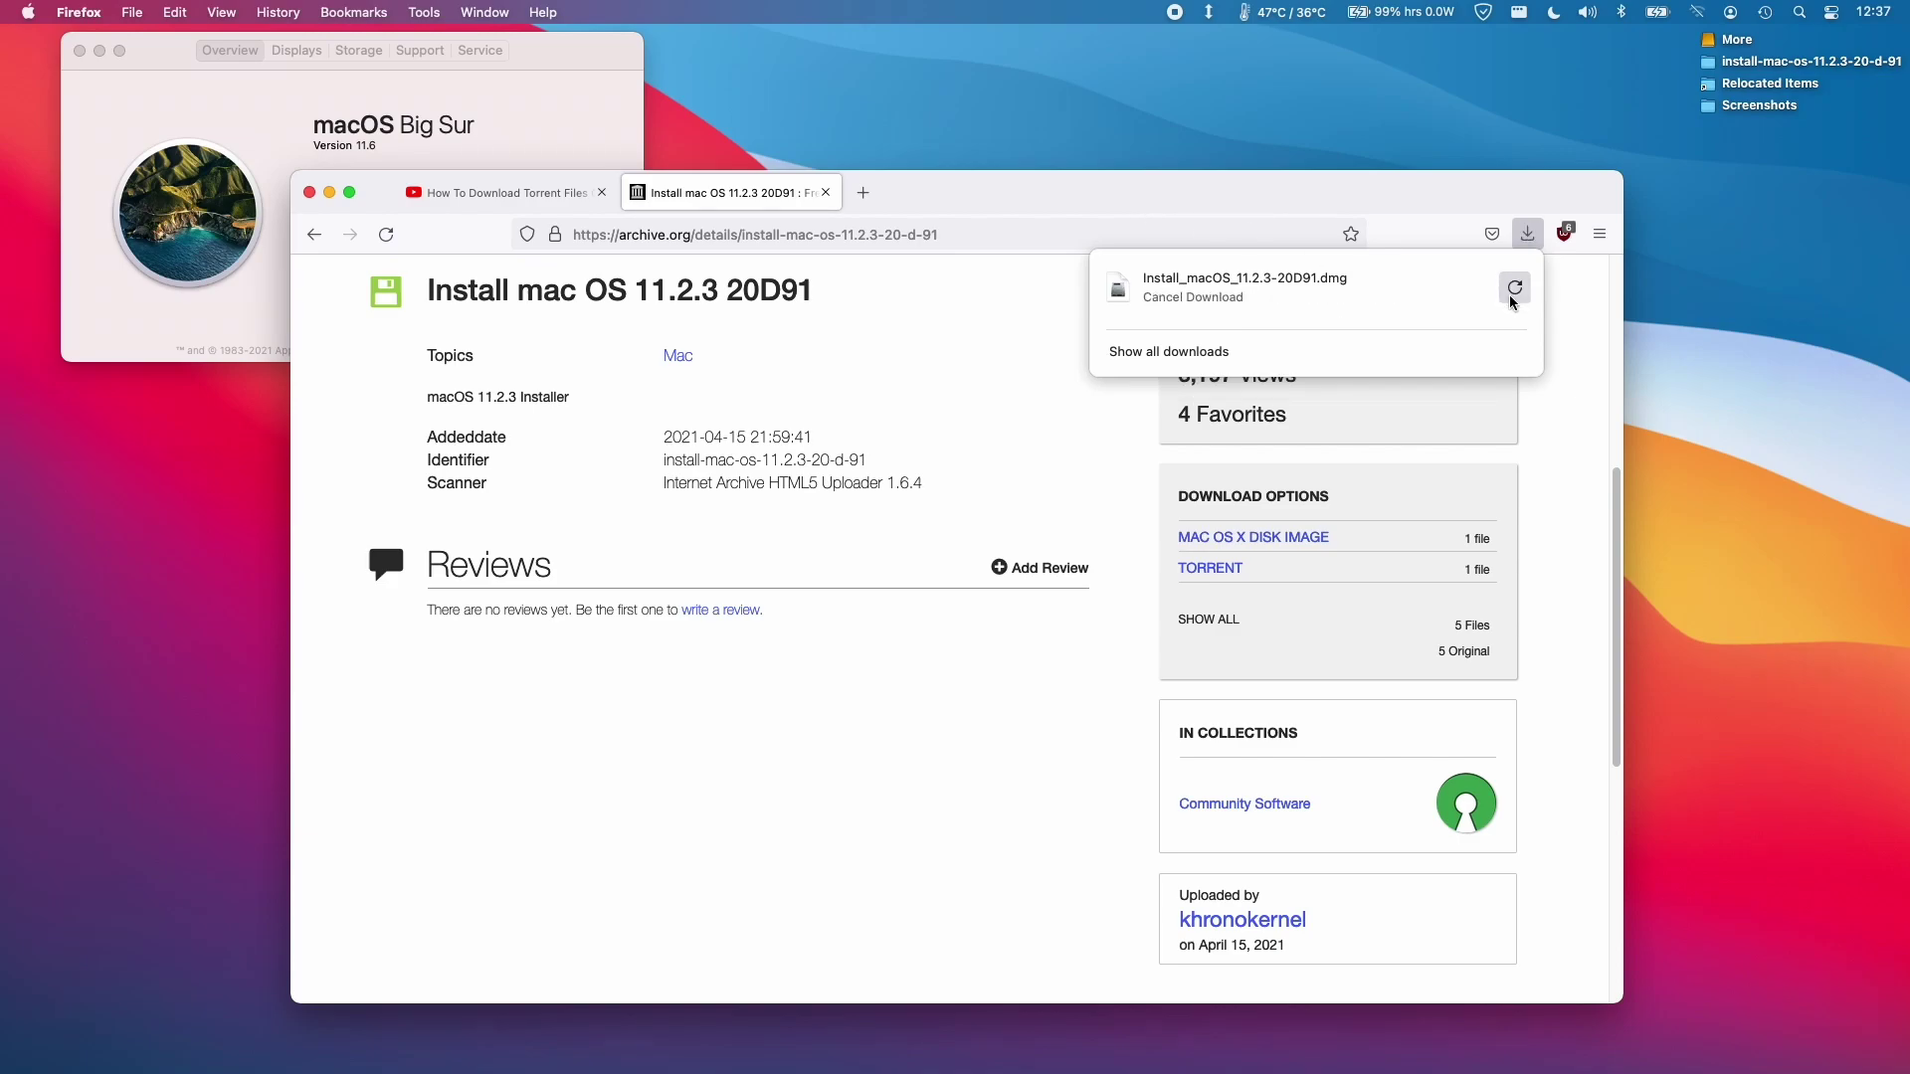
pyautogui.click(1555, 369)
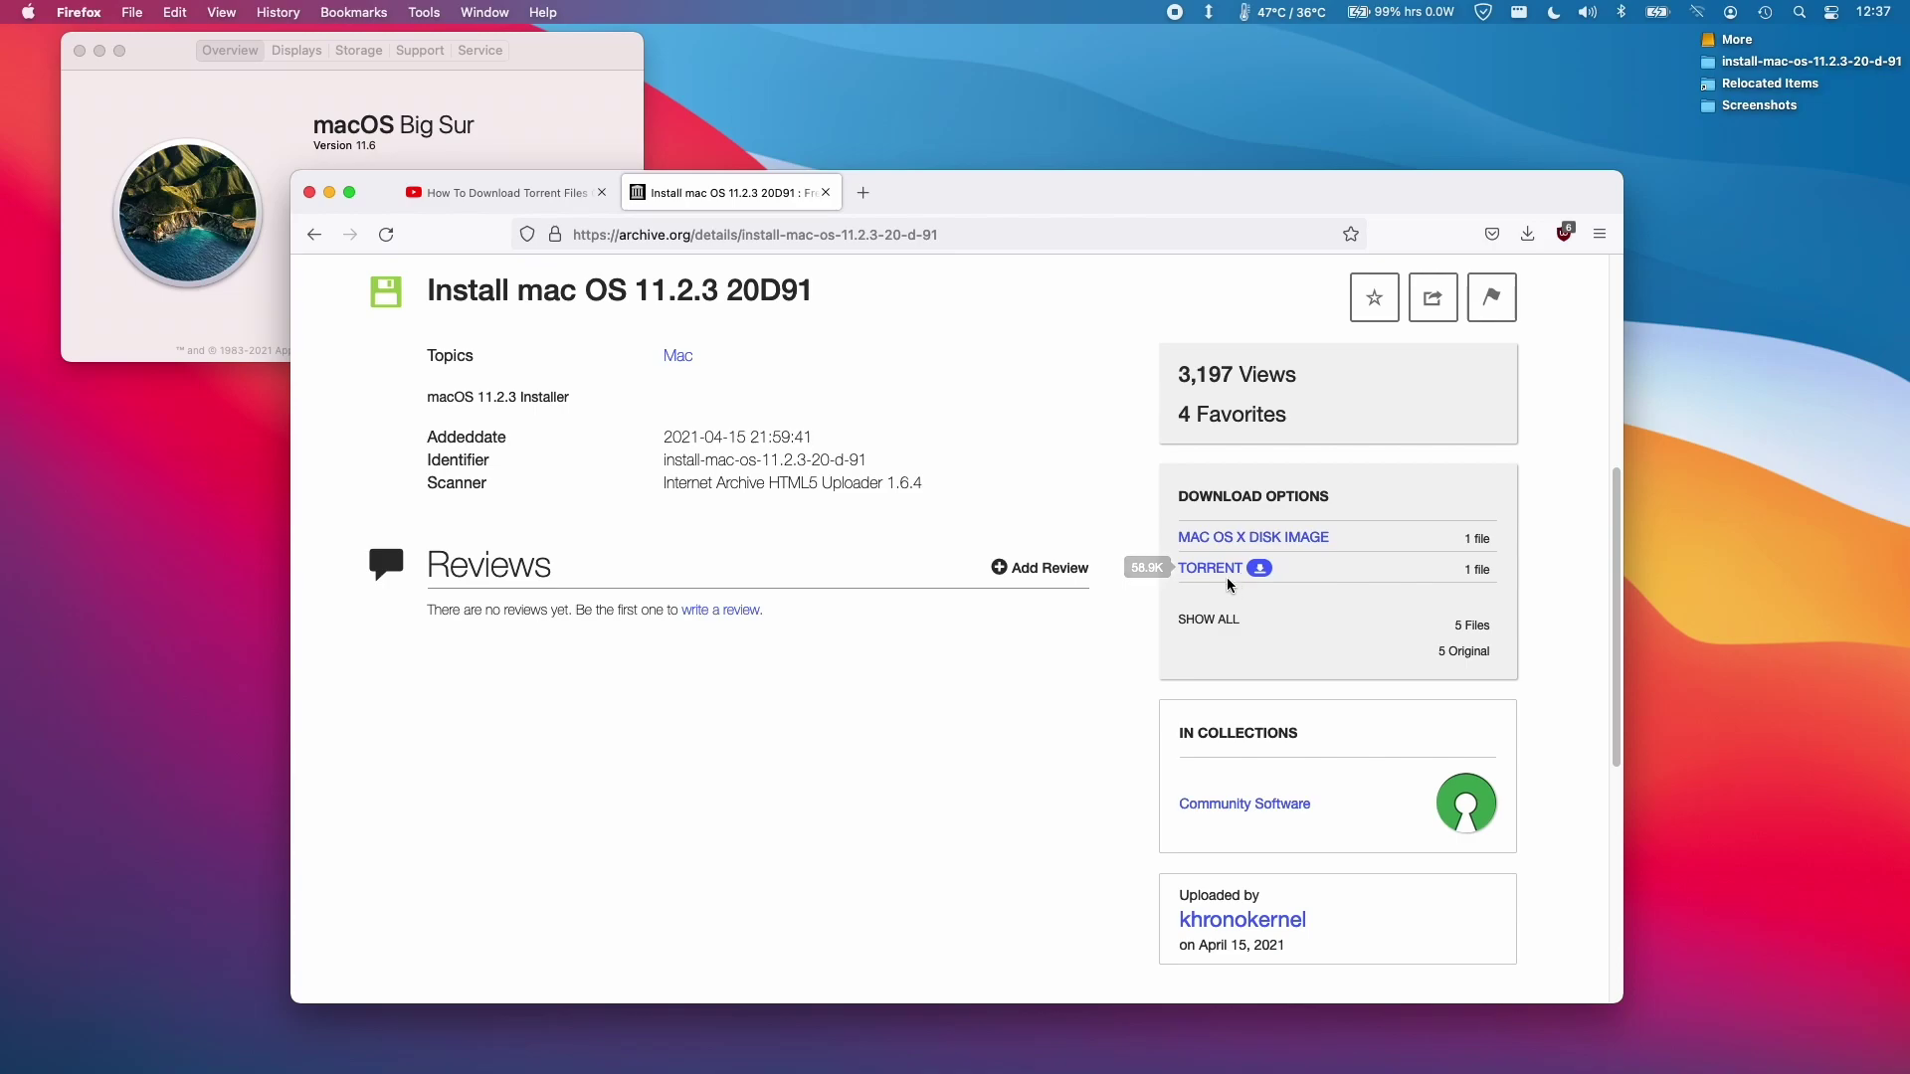
# Save the item's install-mac-os-11.2.3 torrent file to Downloads and reveal it in Finder
pyautogui.hotkey('ctrl', 'shift', 'Tab')
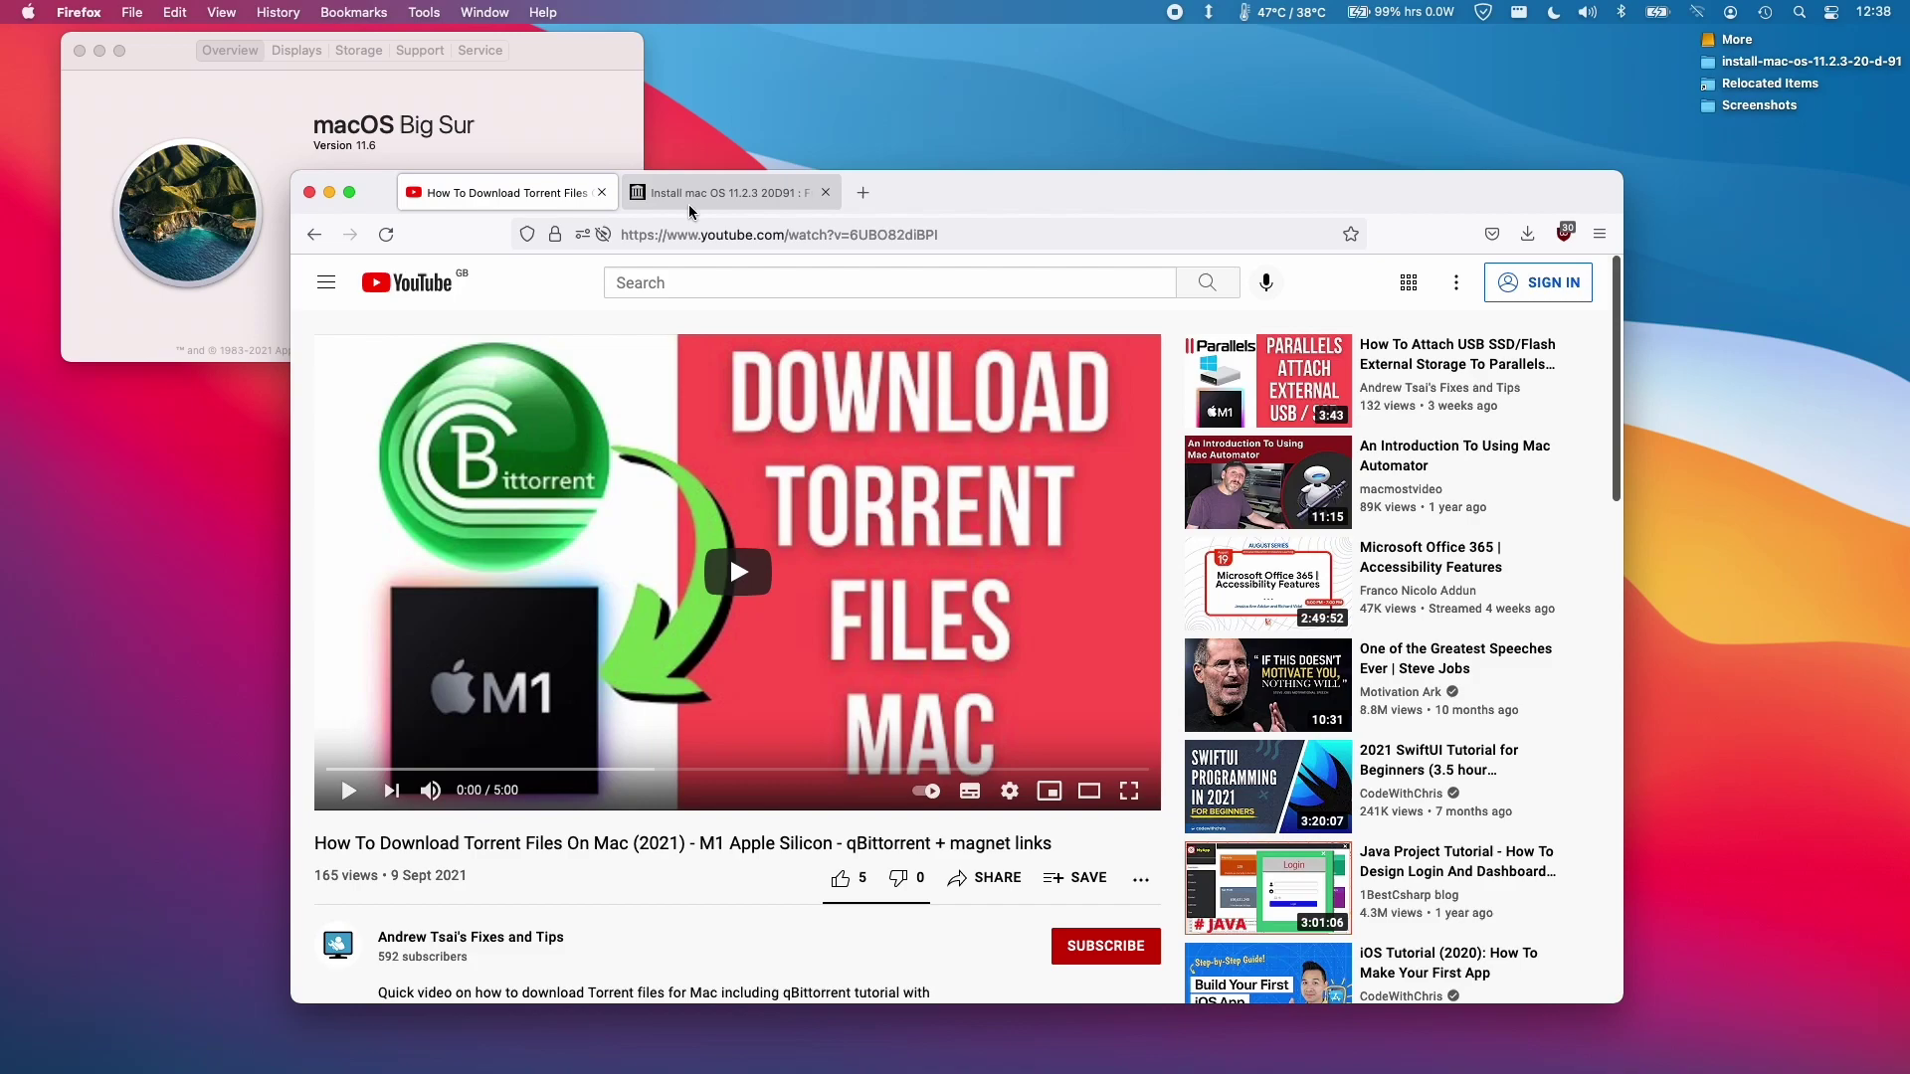
pyautogui.click(741, 191)
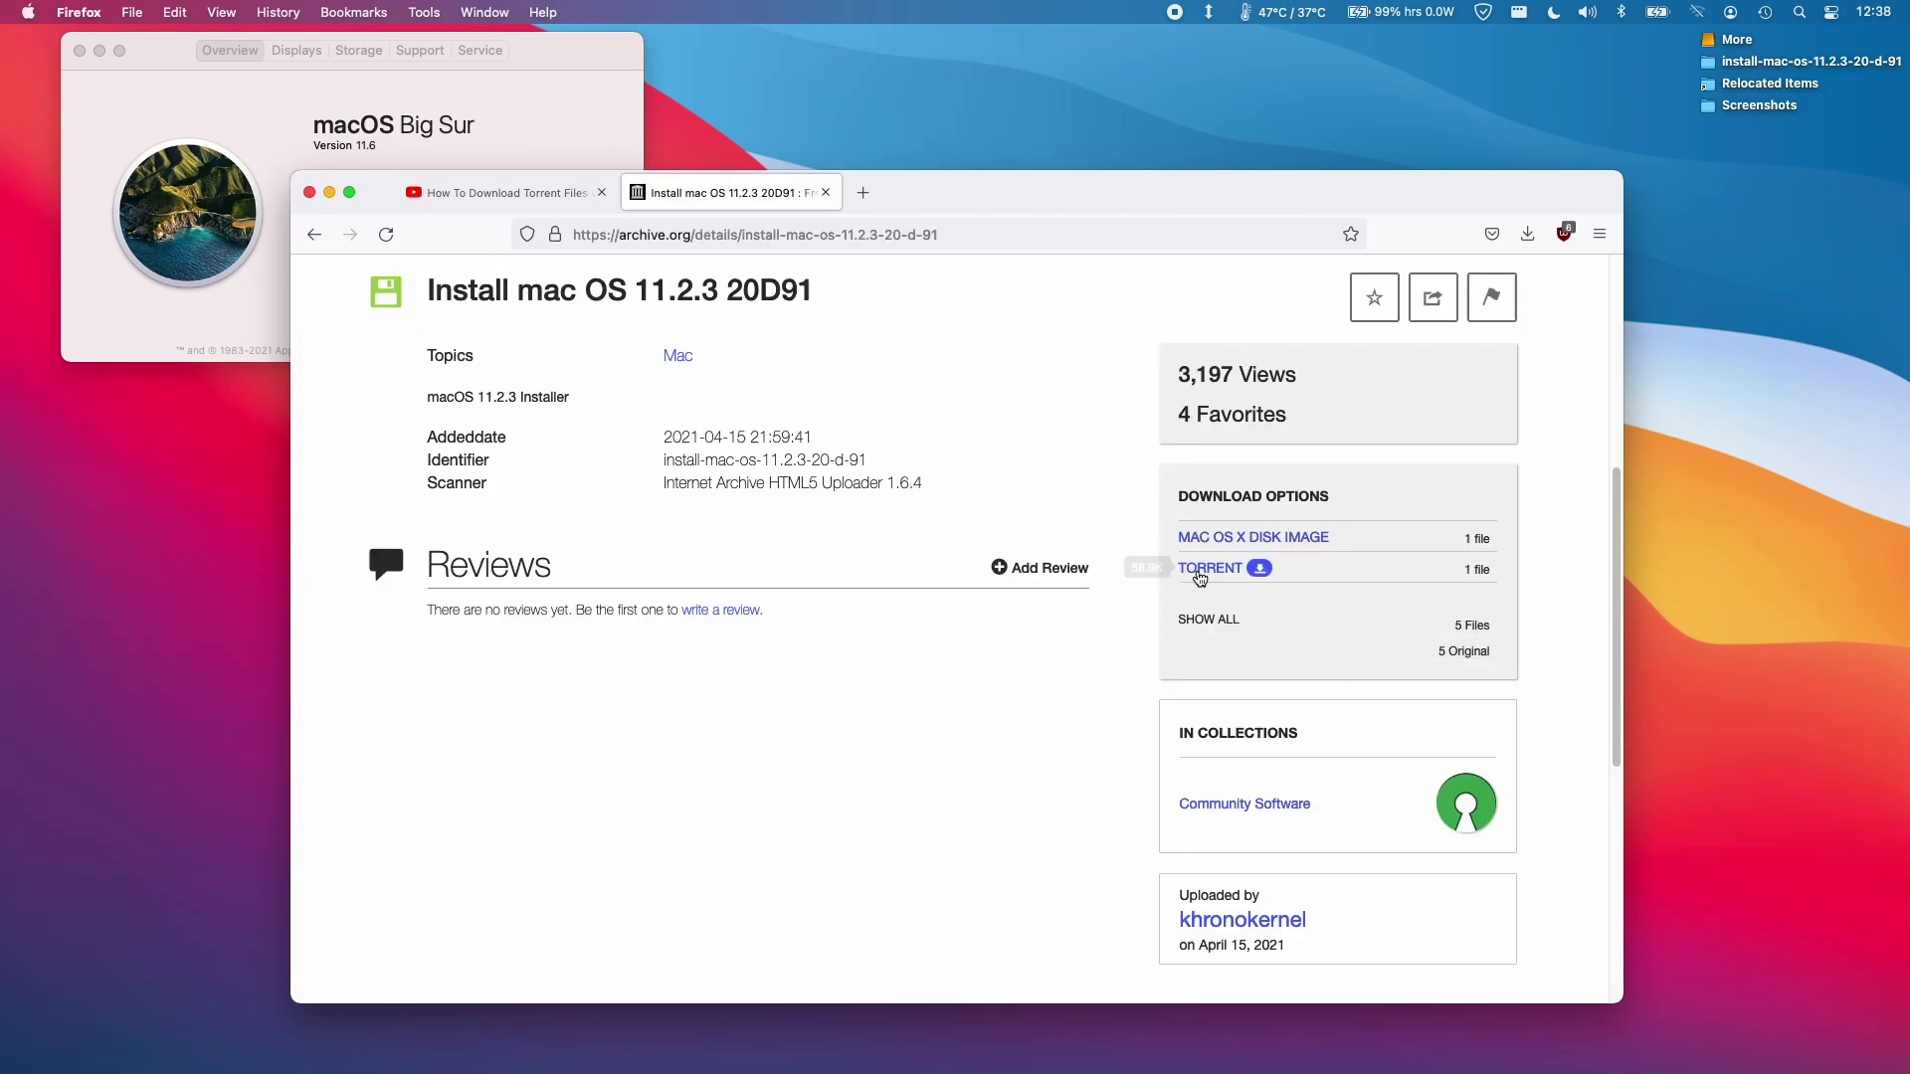
pyautogui.click(1203, 579)
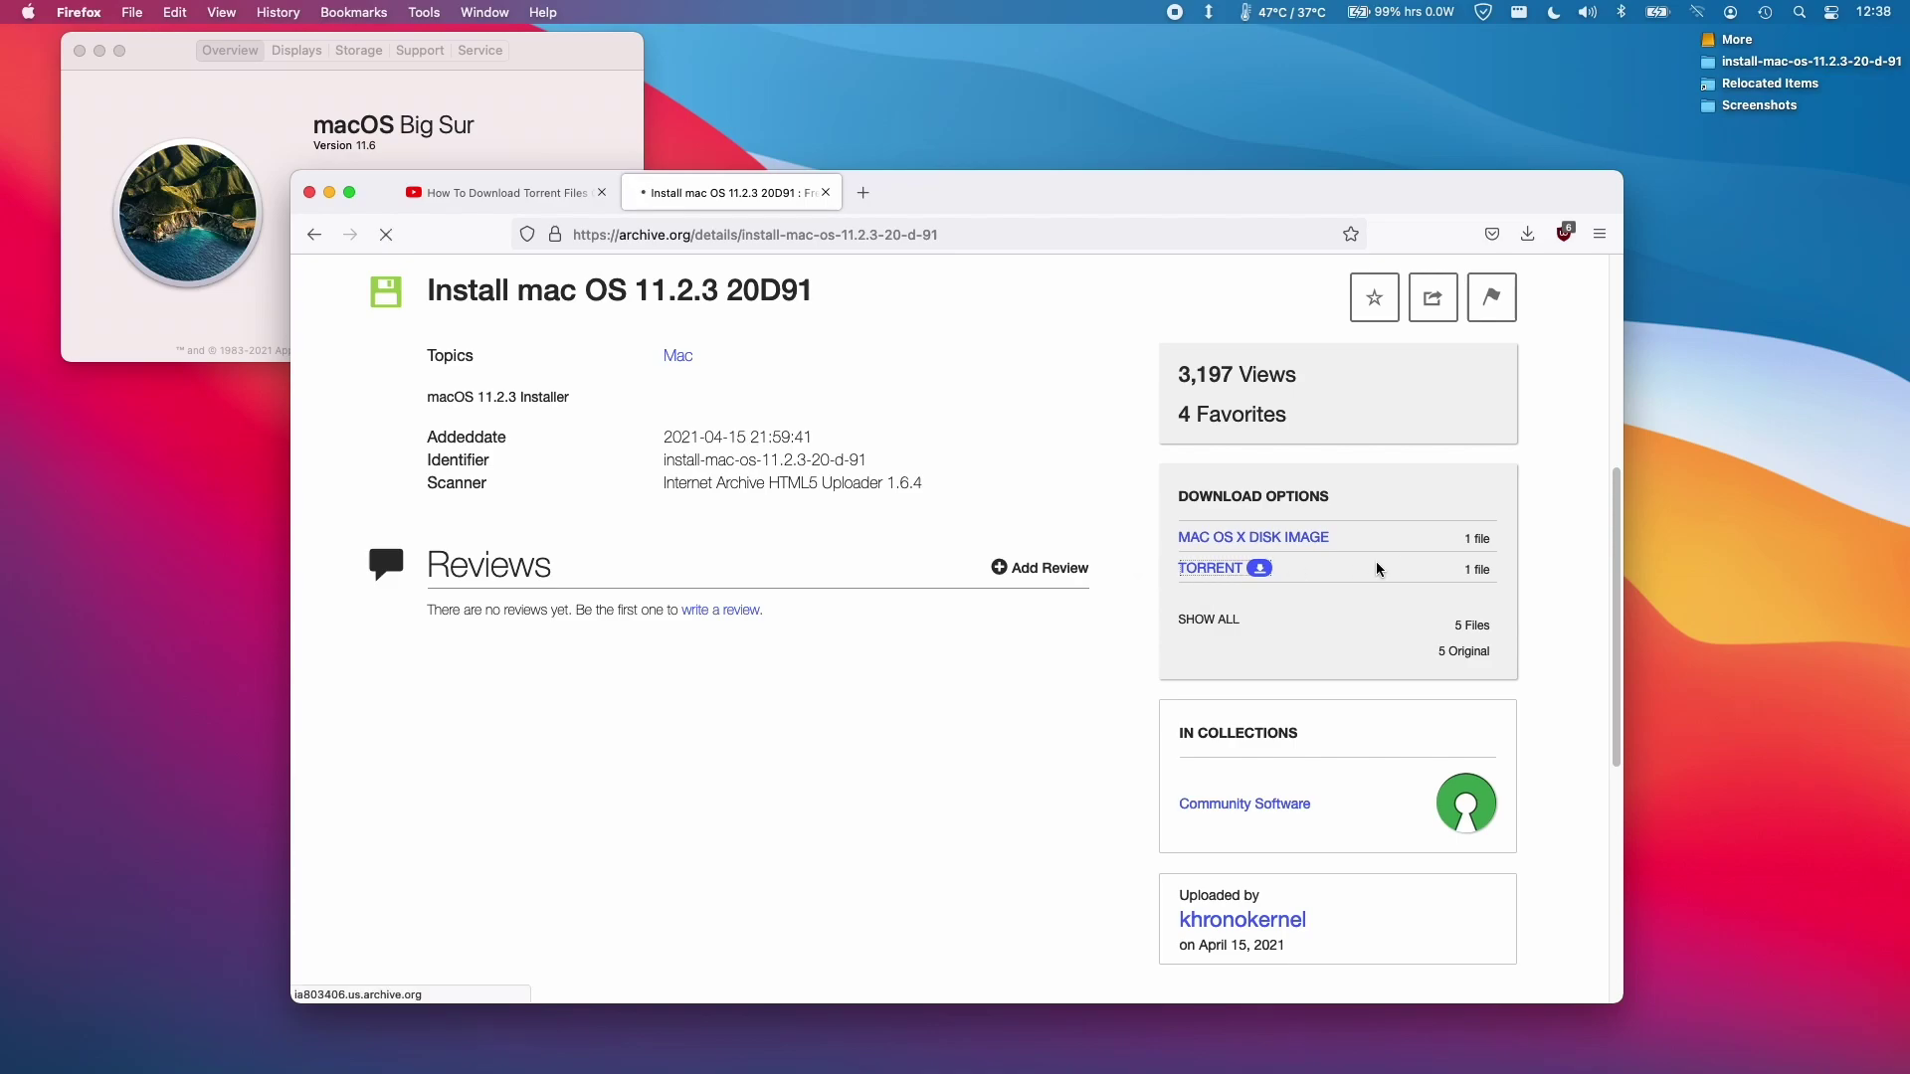
pyautogui.click(835, 638)
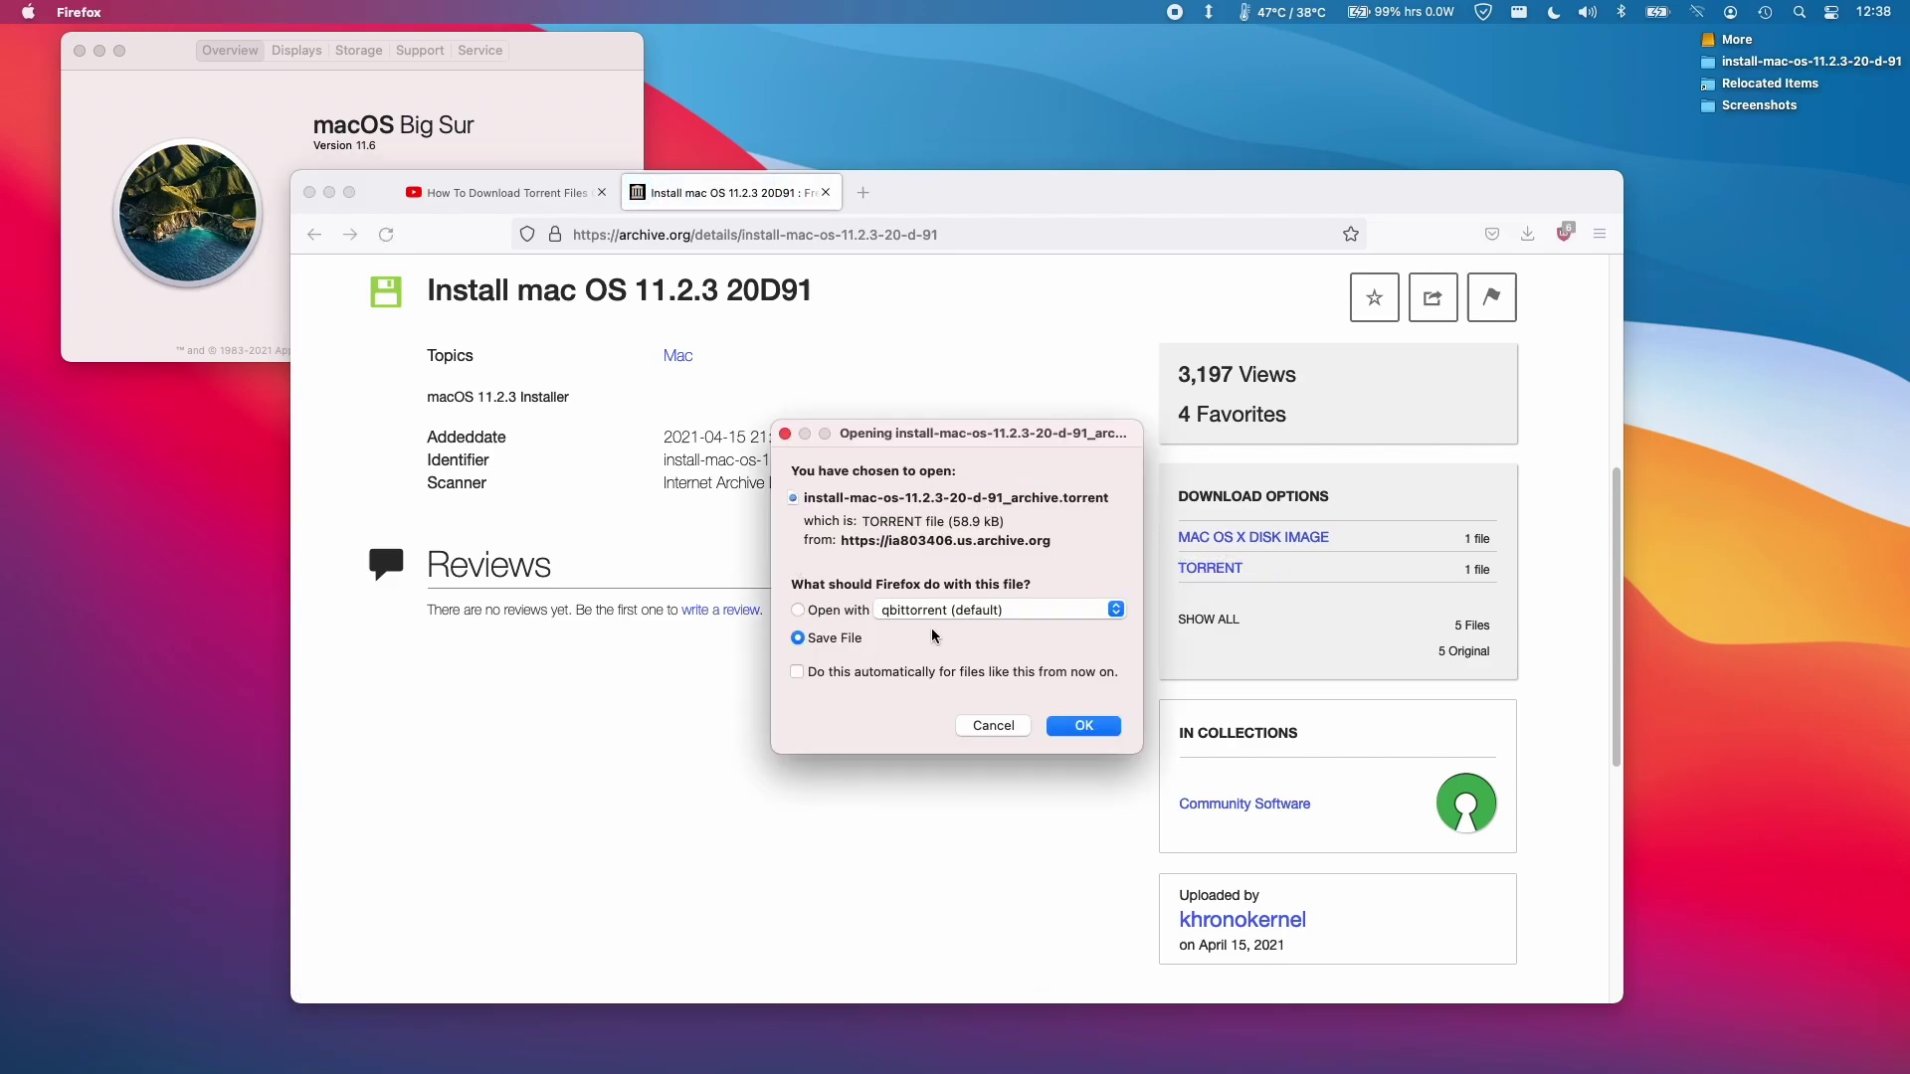
pyautogui.click(853, 609)
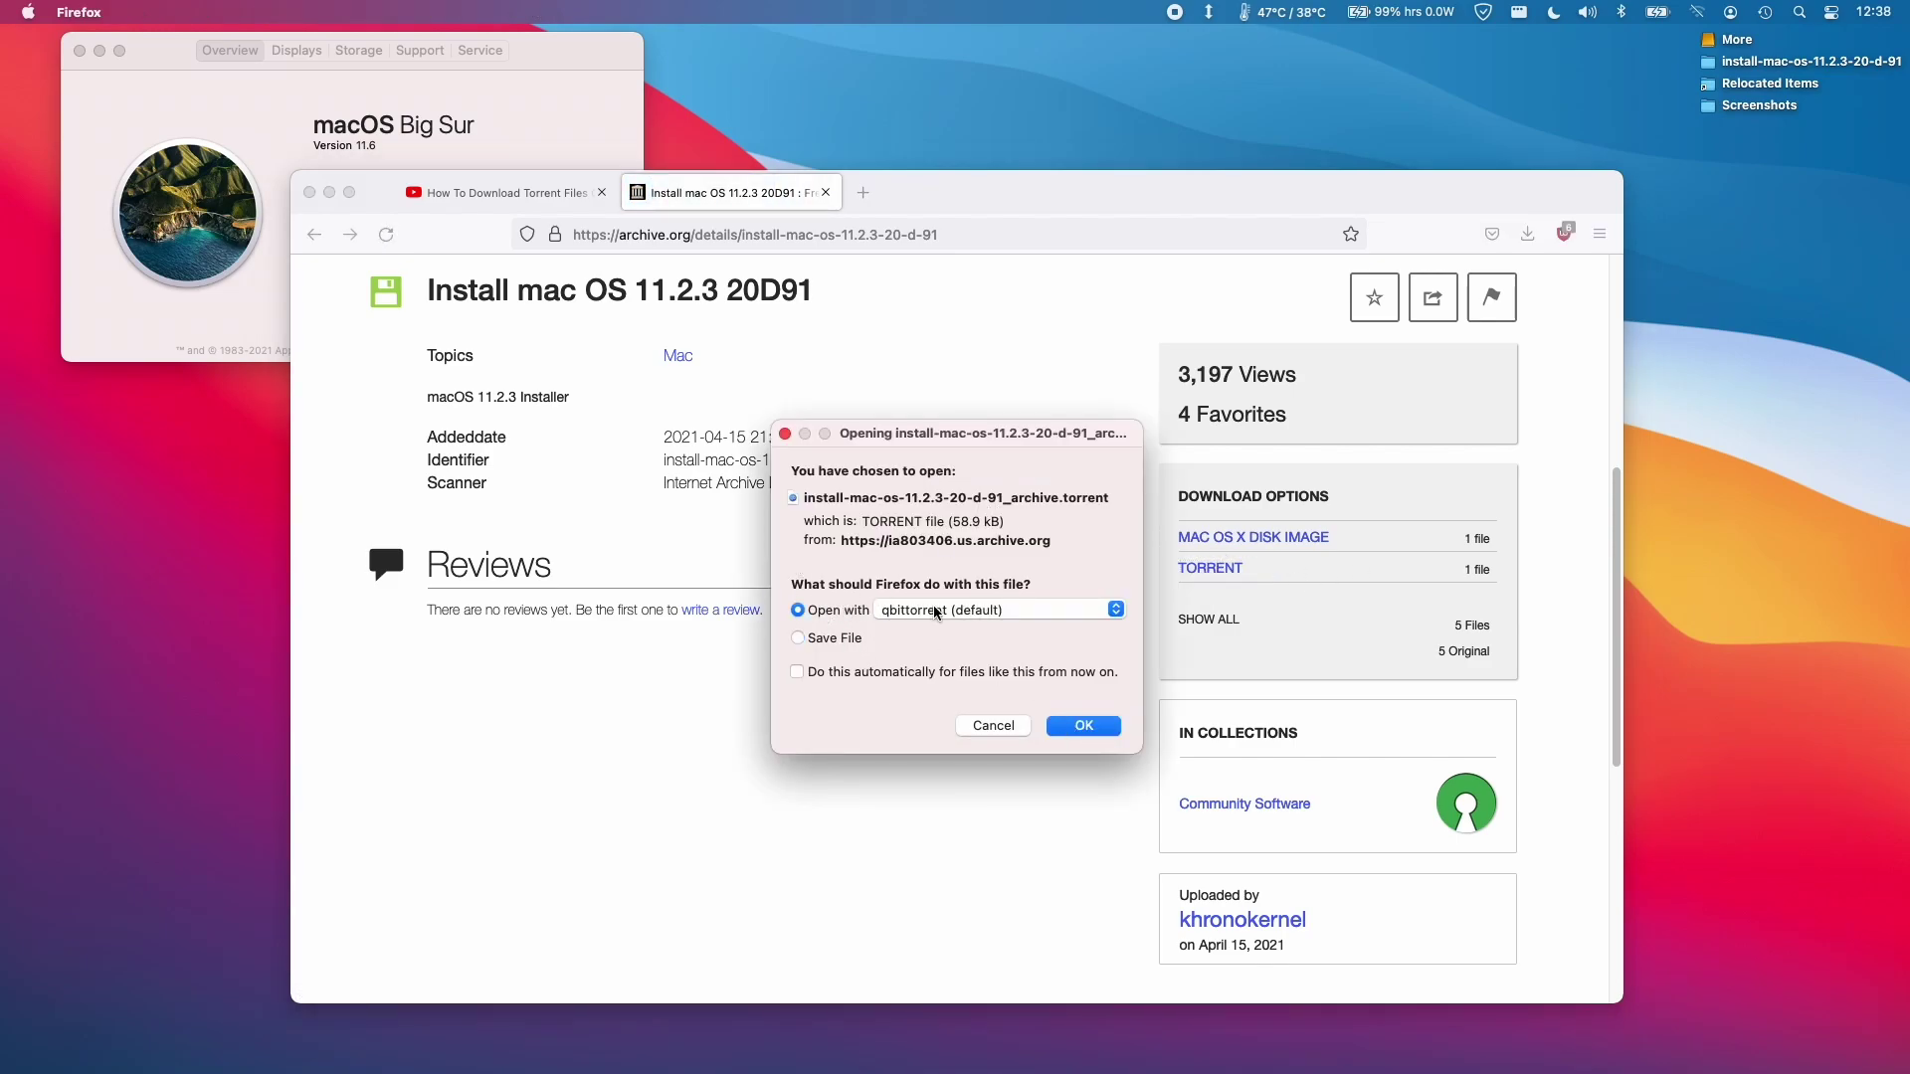
pyautogui.click(861, 636)
pyautogui.click(1084, 726)
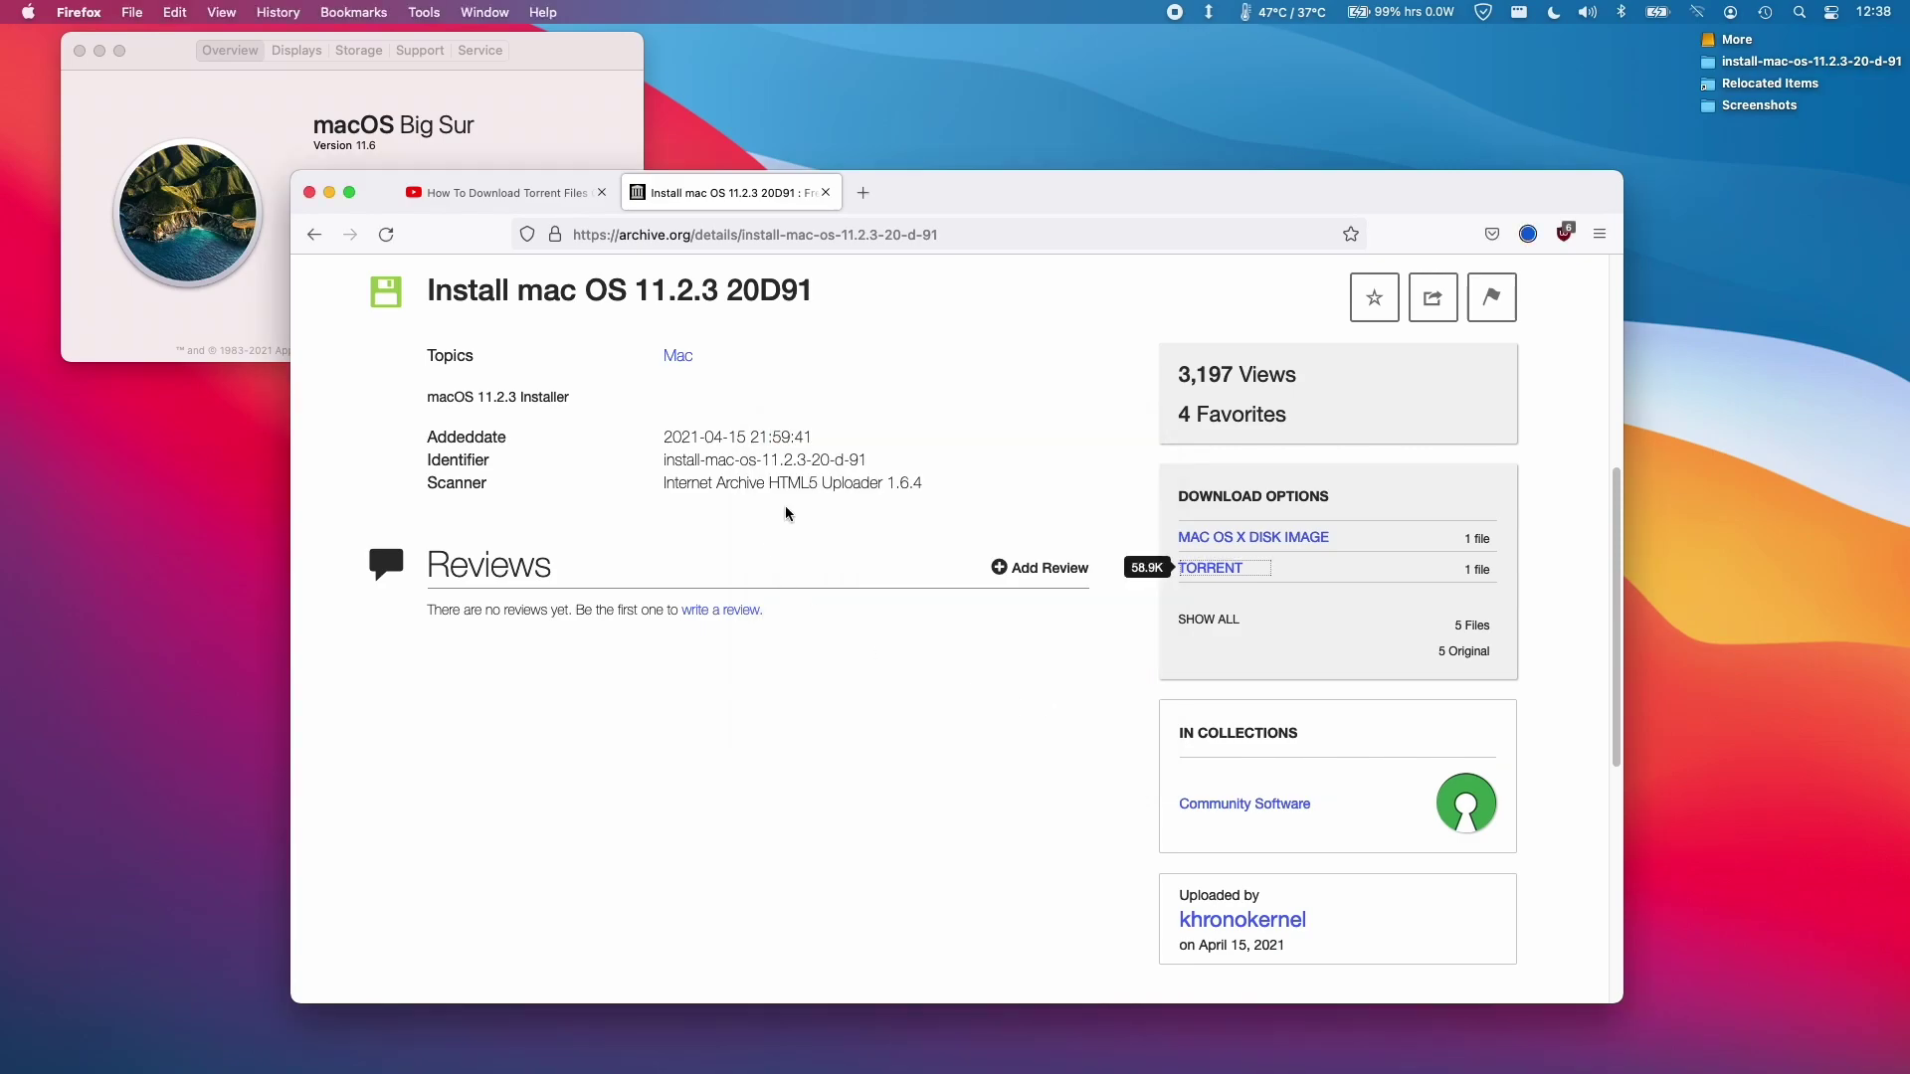
pyautogui.click(1527, 239)
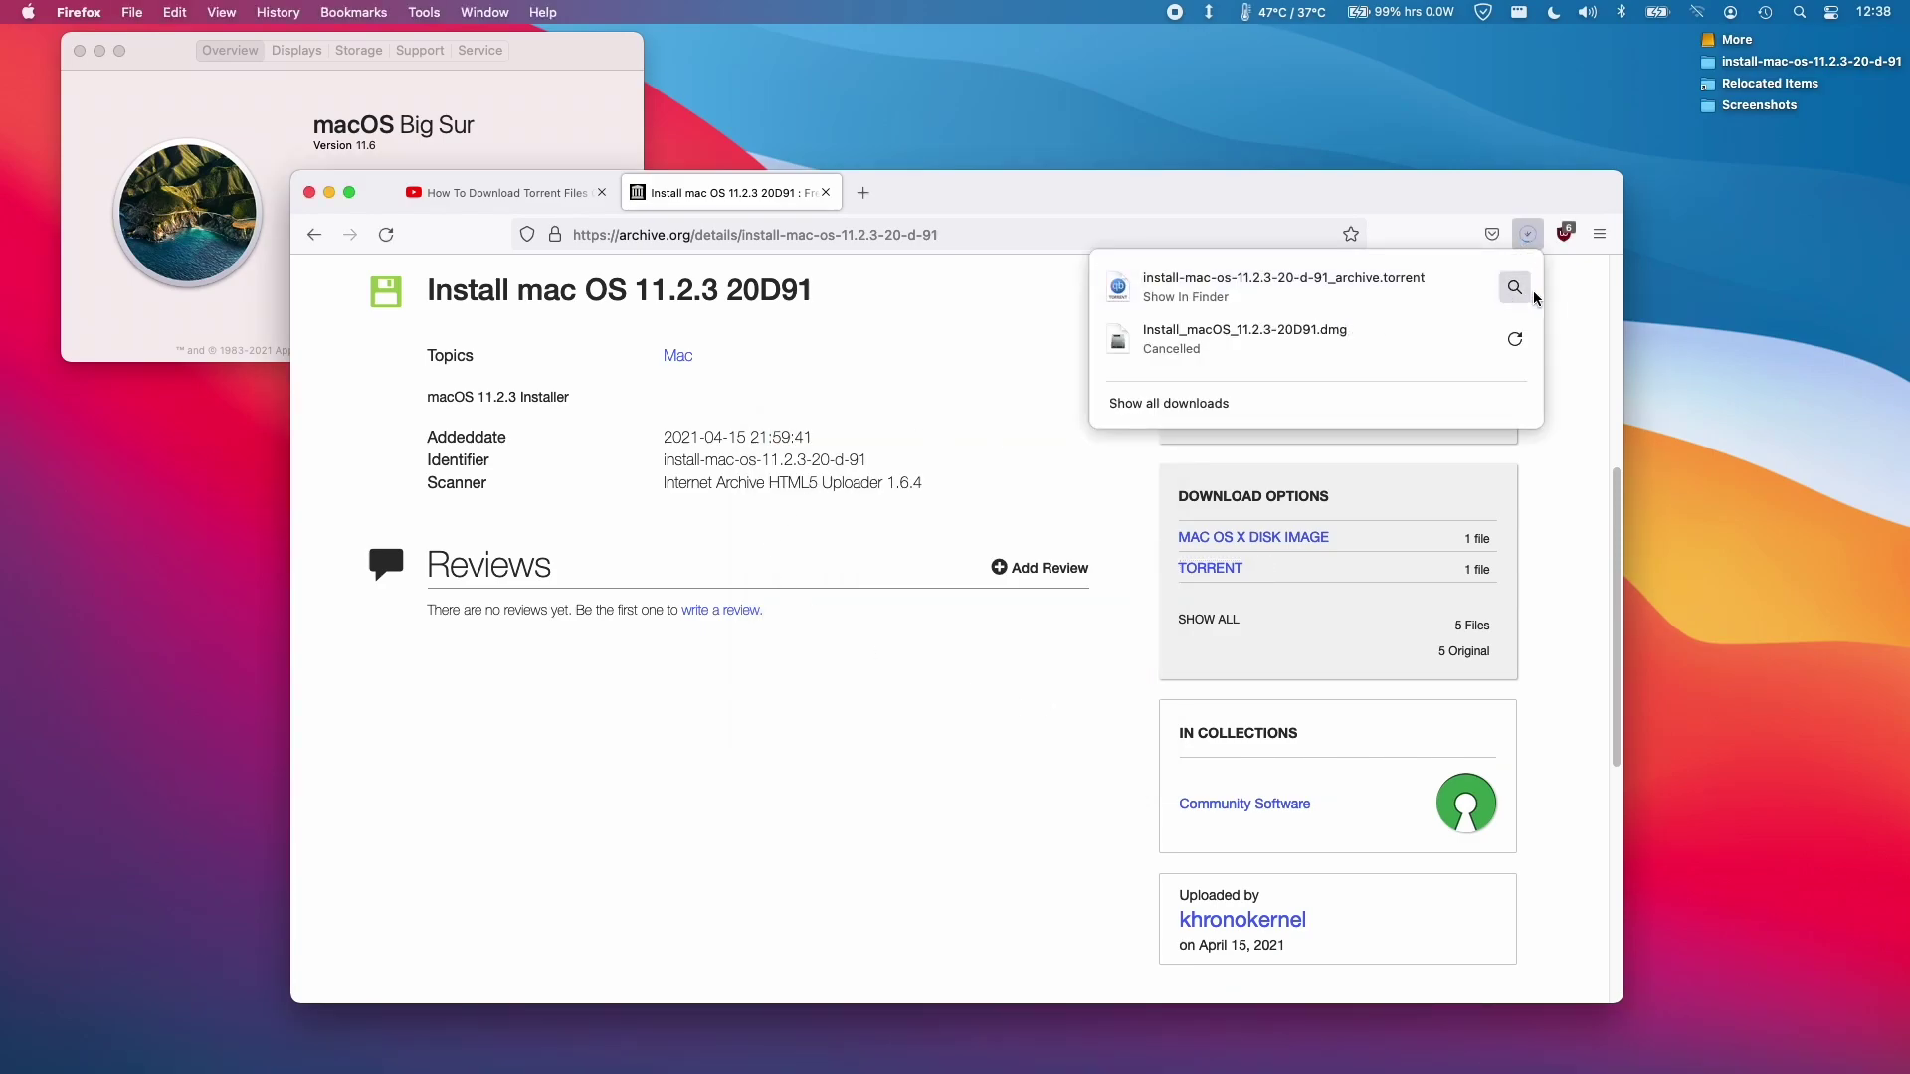
pyautogui.click(1515, 287)
# Open the downloaded torrent in qBittorrent, close Finder, and bring qBittorrent's main window forward
pyautogui.doubleClick(437, 158)
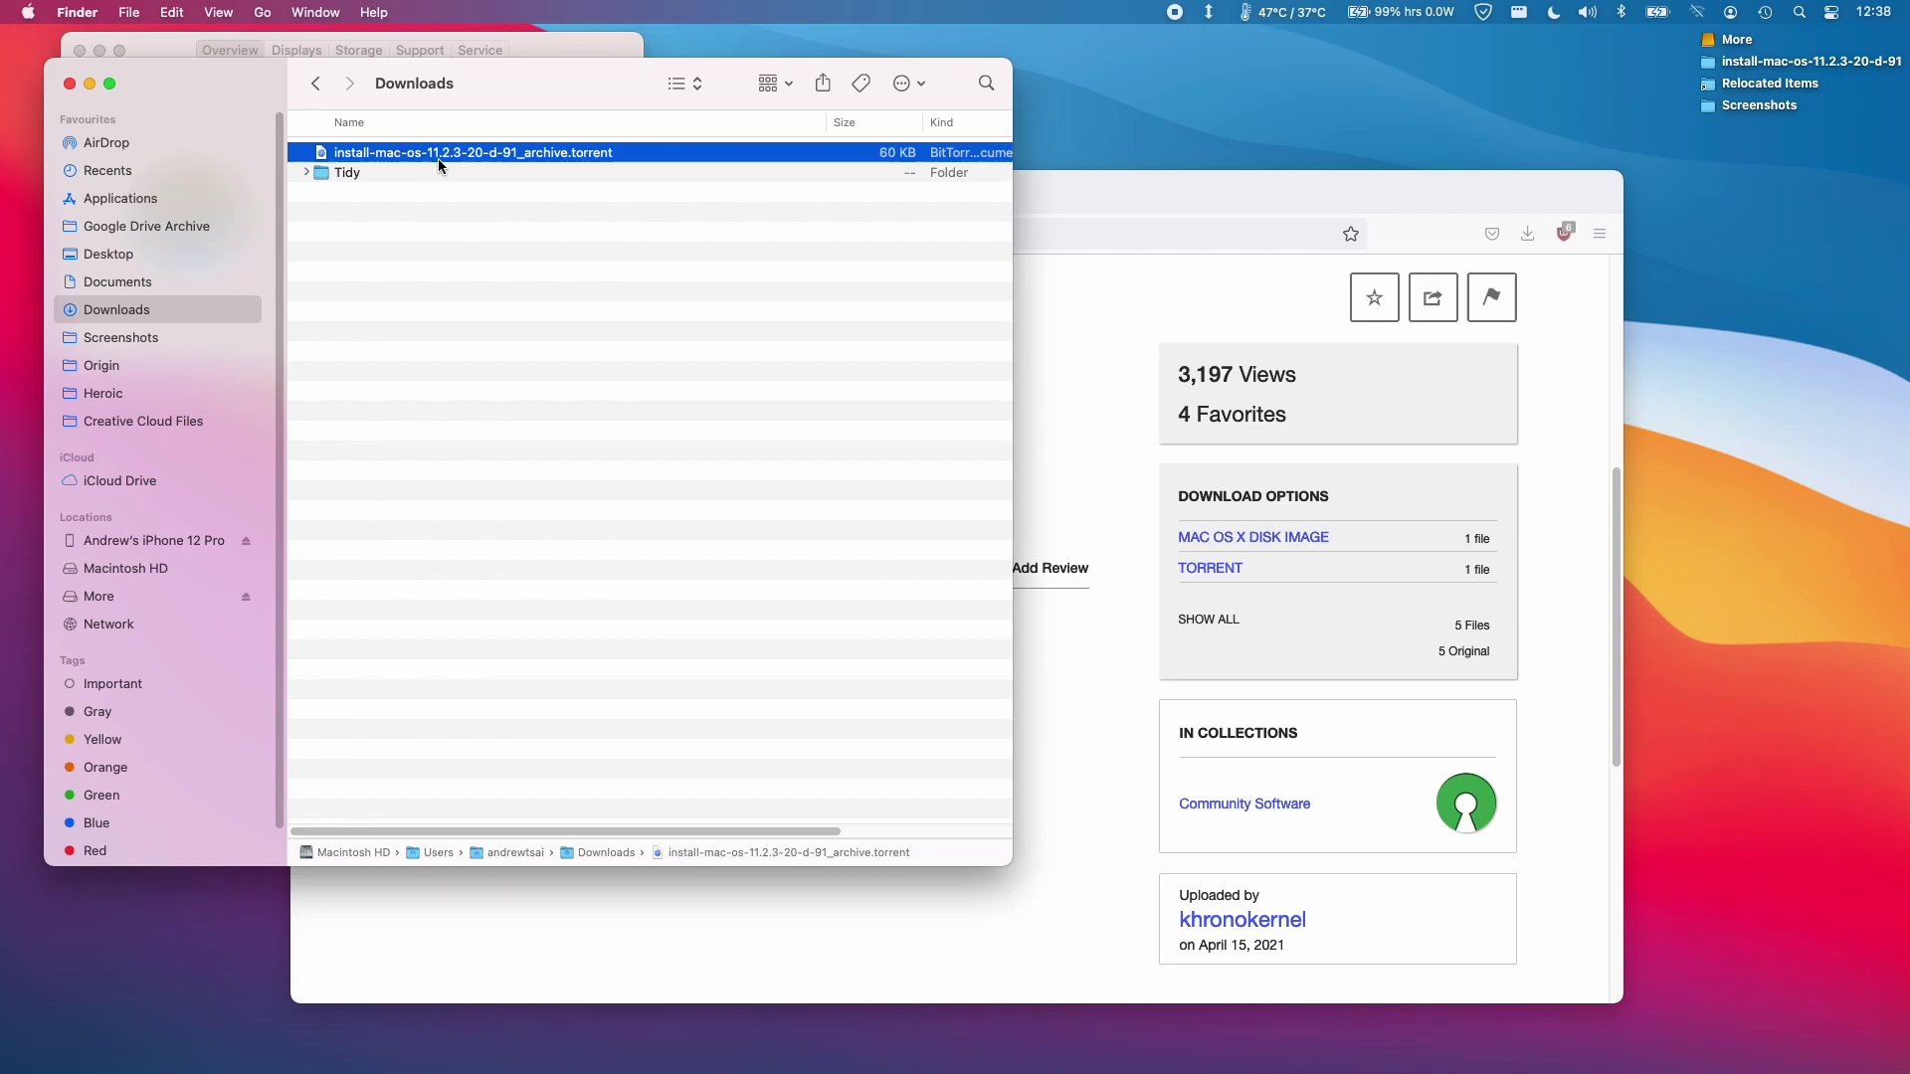
pyautogui.click(70, 83)
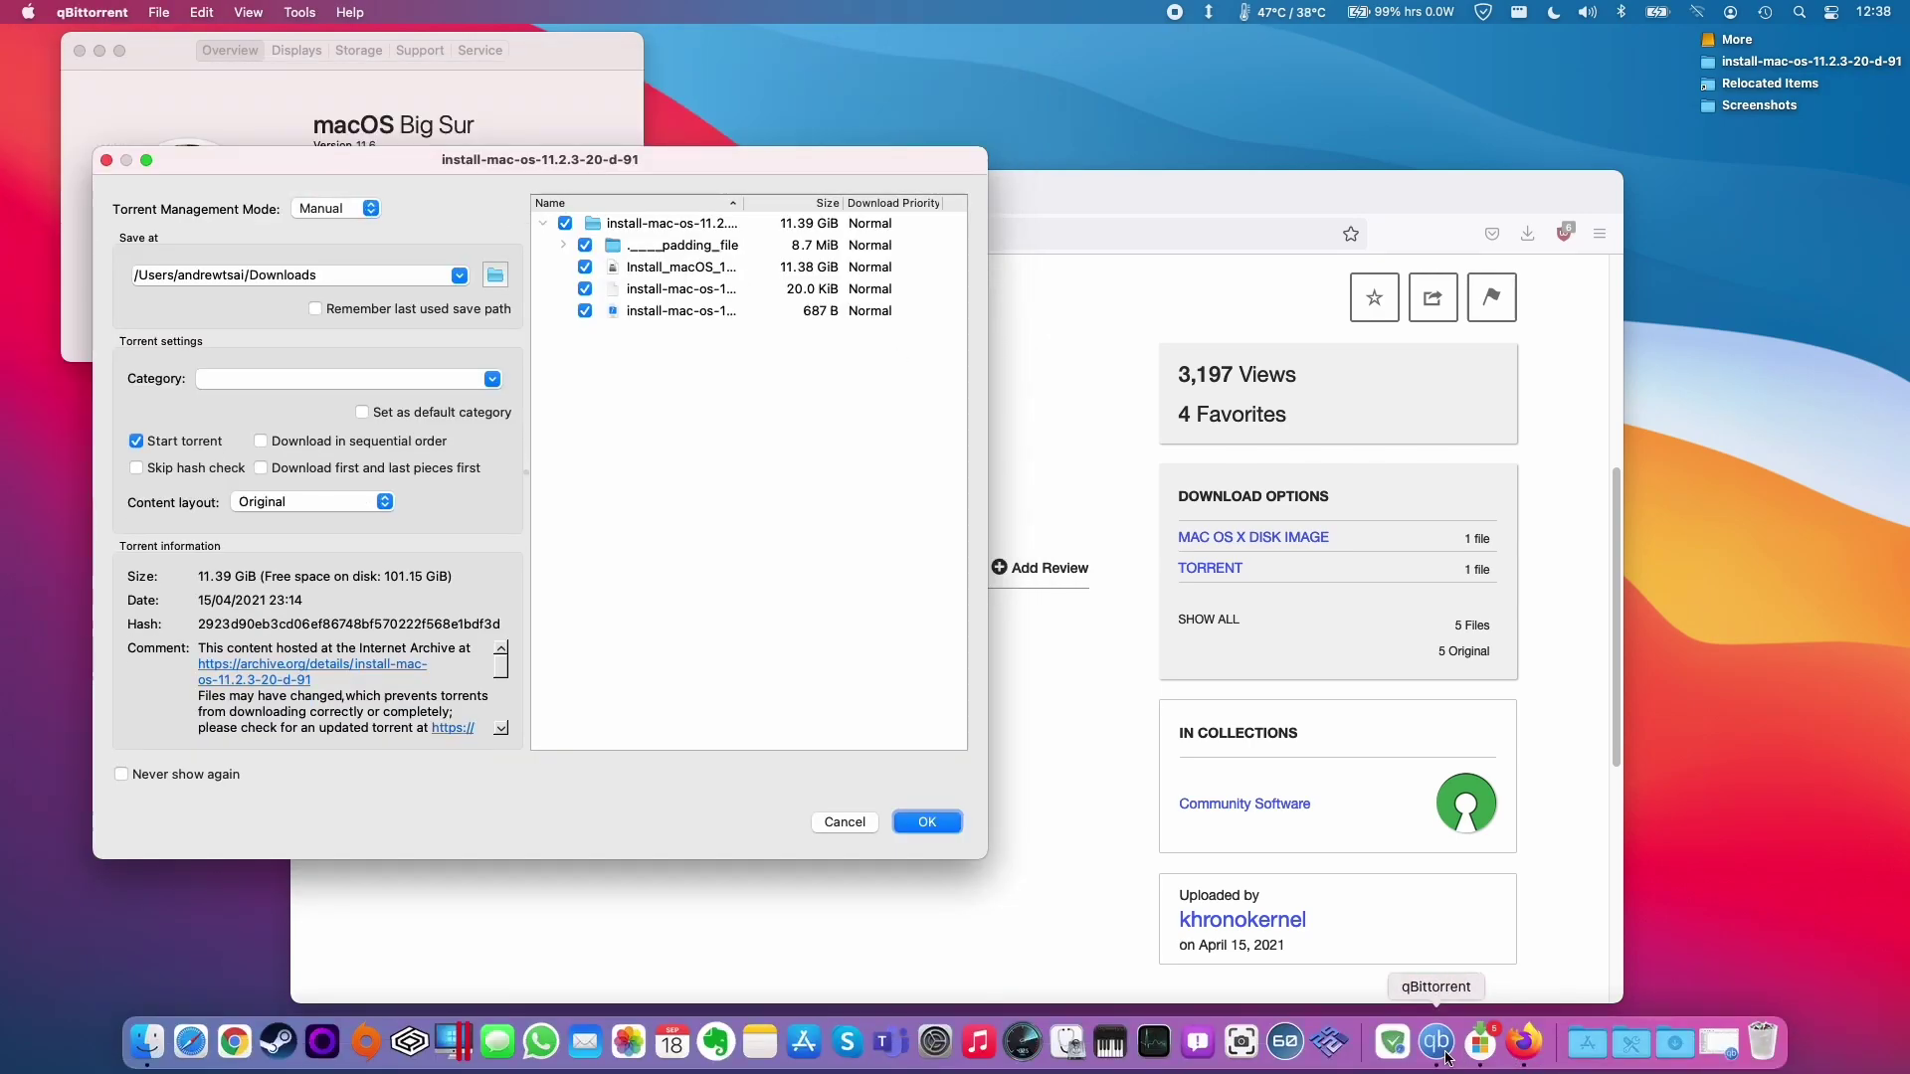
pyautogui.click(1329, 778)
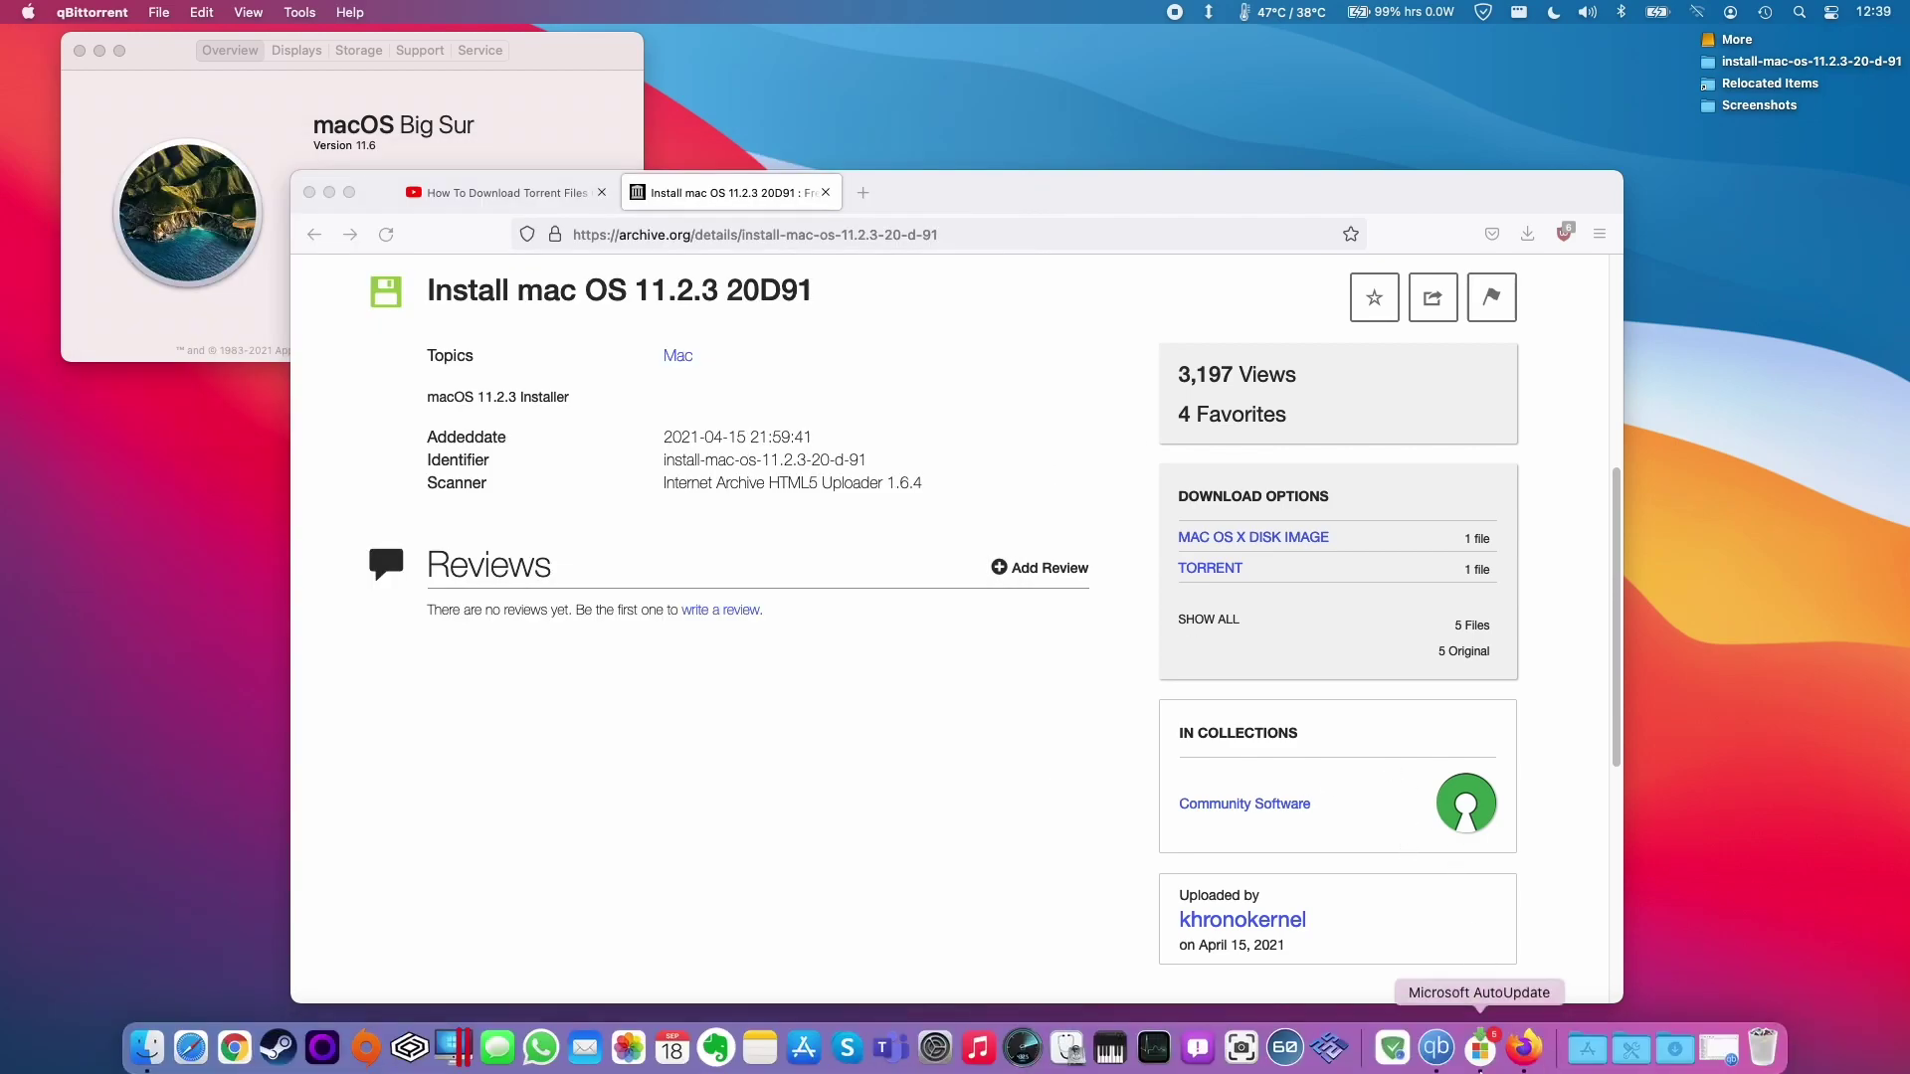
pyautogui.click(1438, 1055)
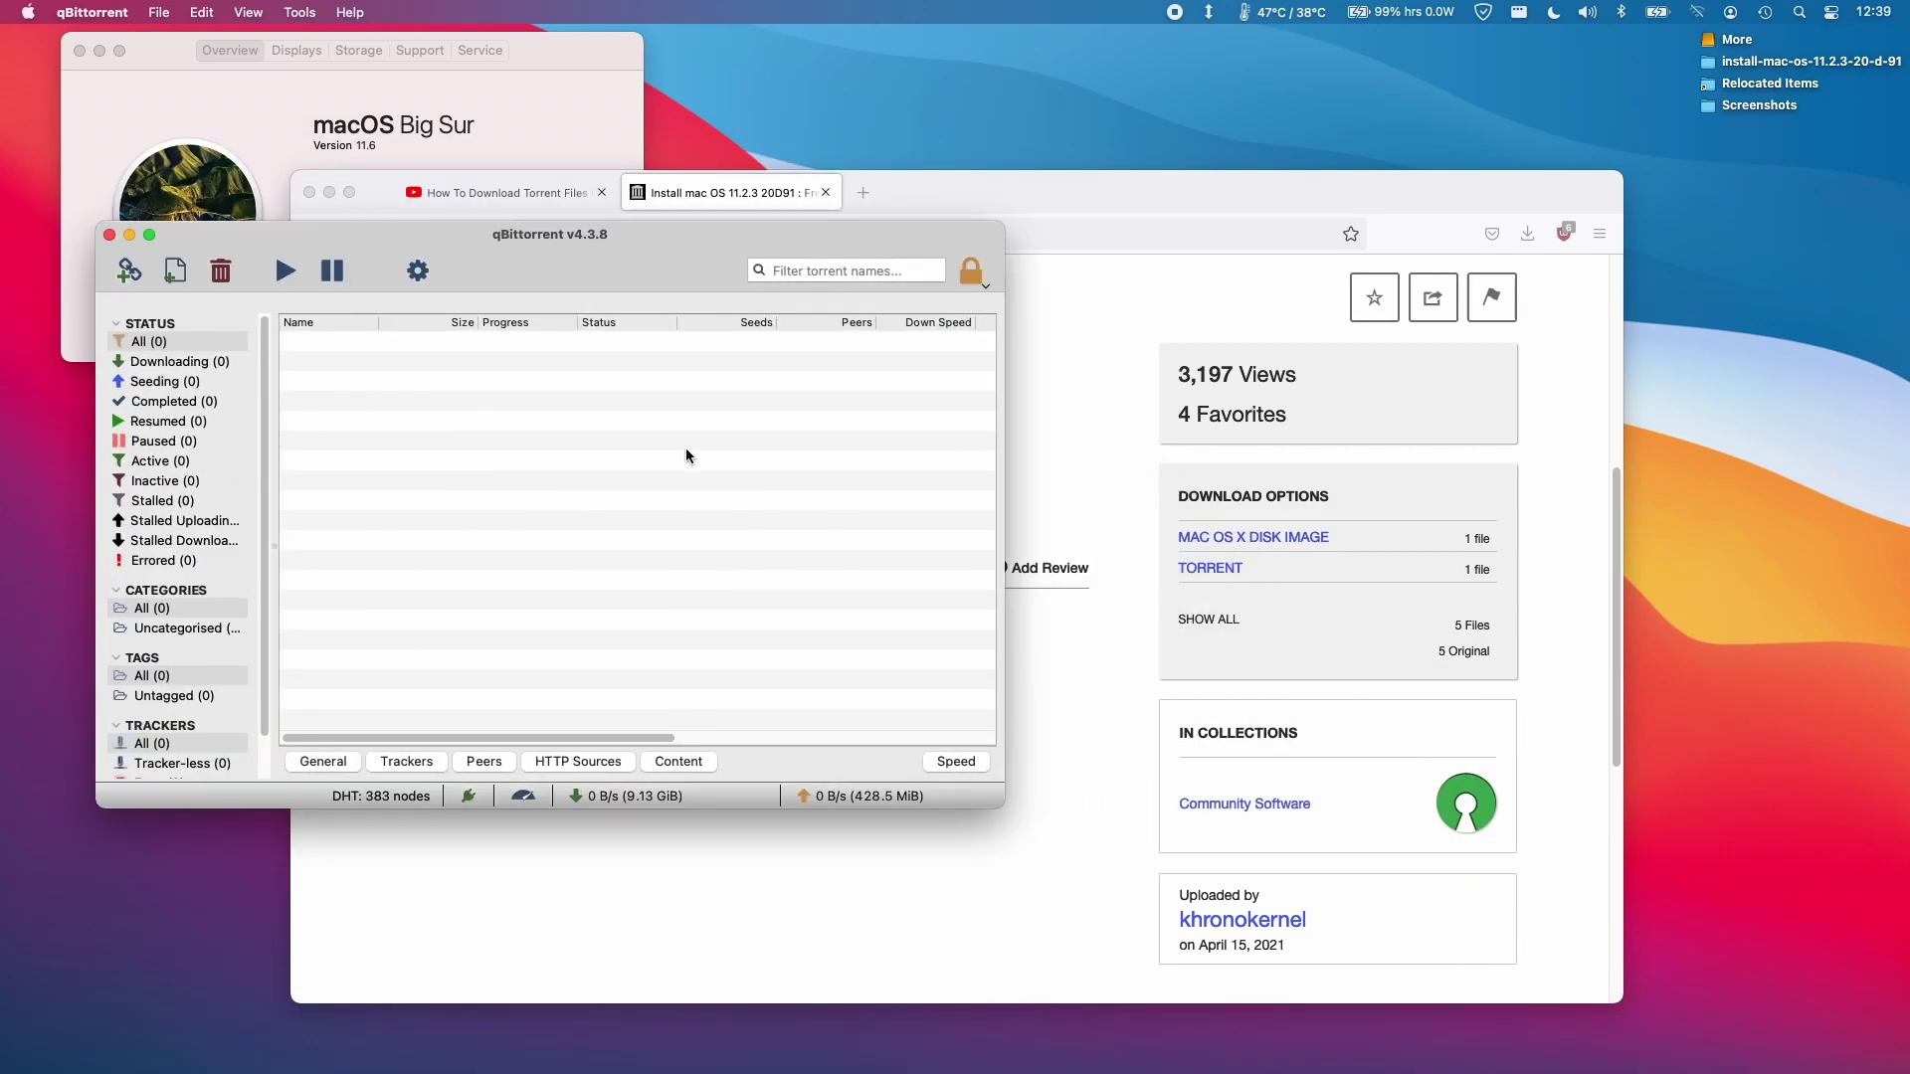
# Add the install-mac torrent via File > Add Torrent File and start downloading the installer
pyautogui.click(160, 11)
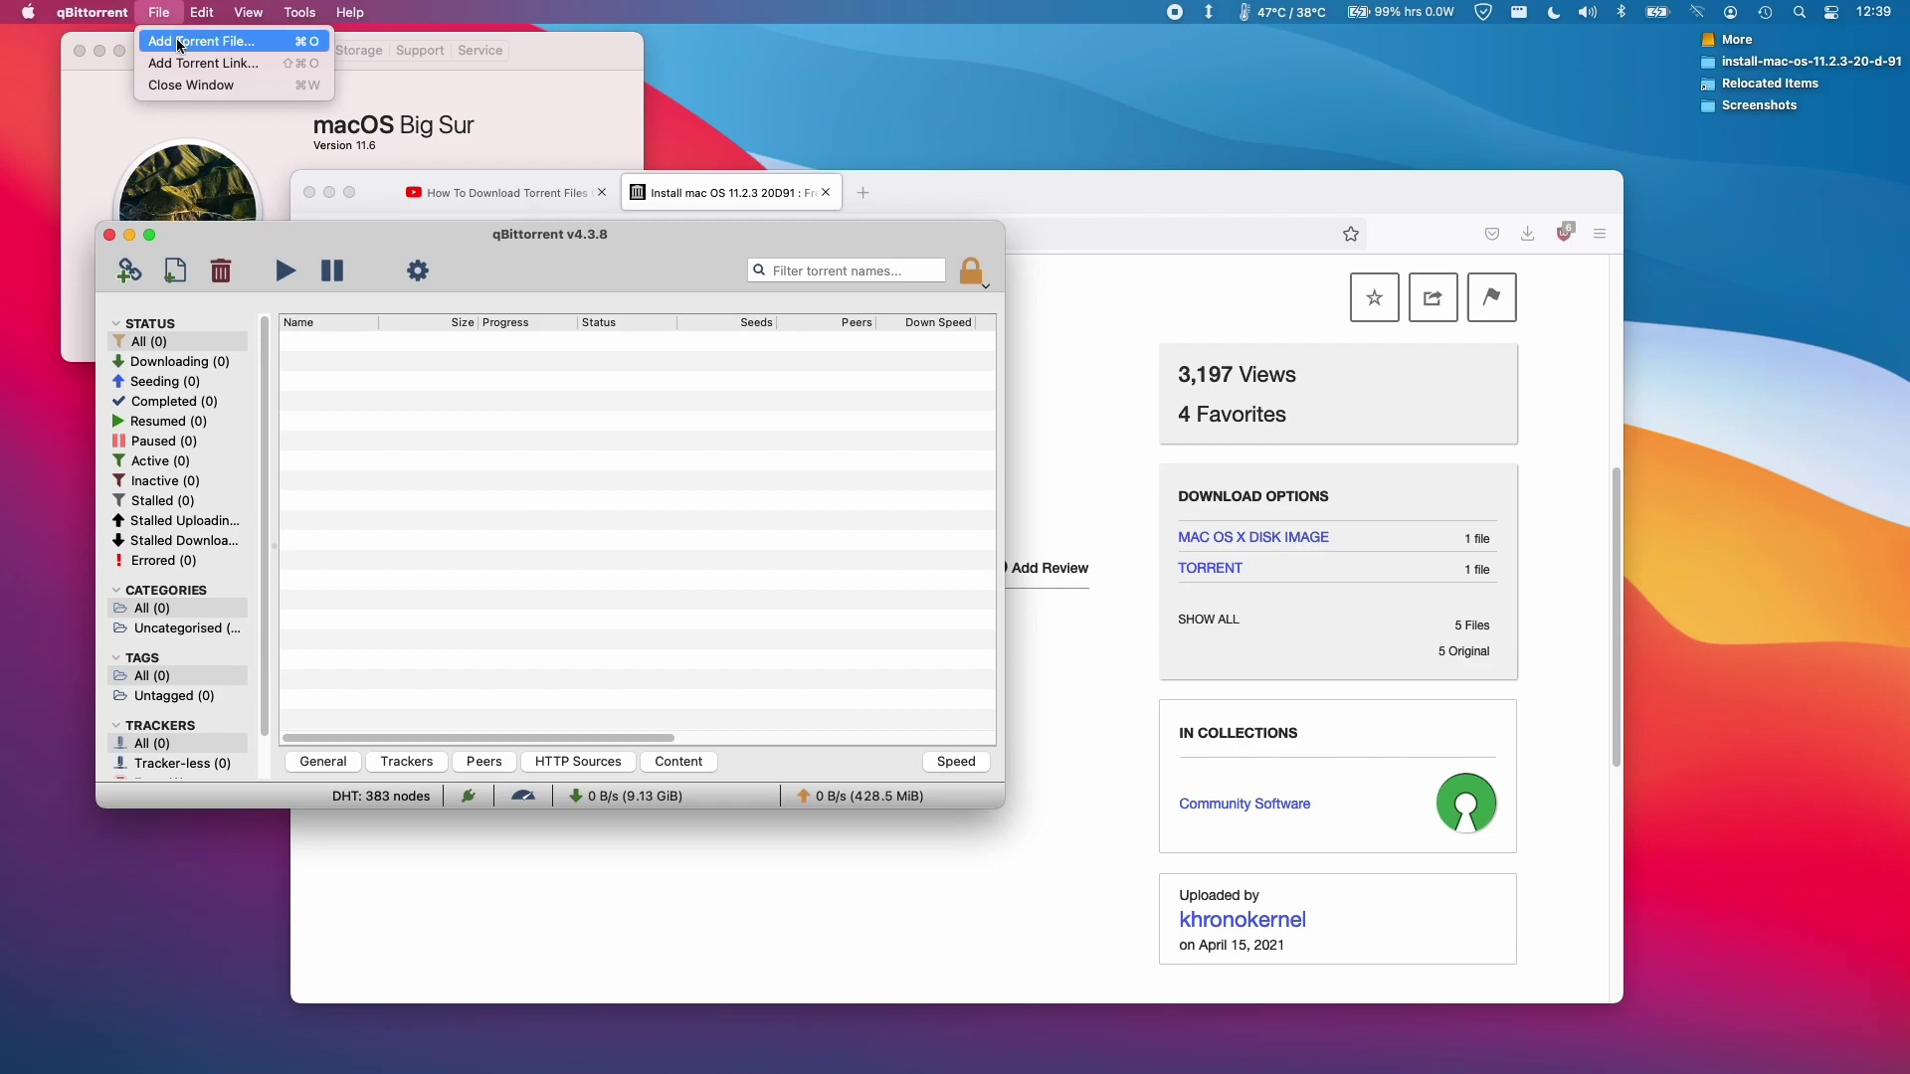
pyautogui.click(180, 42)
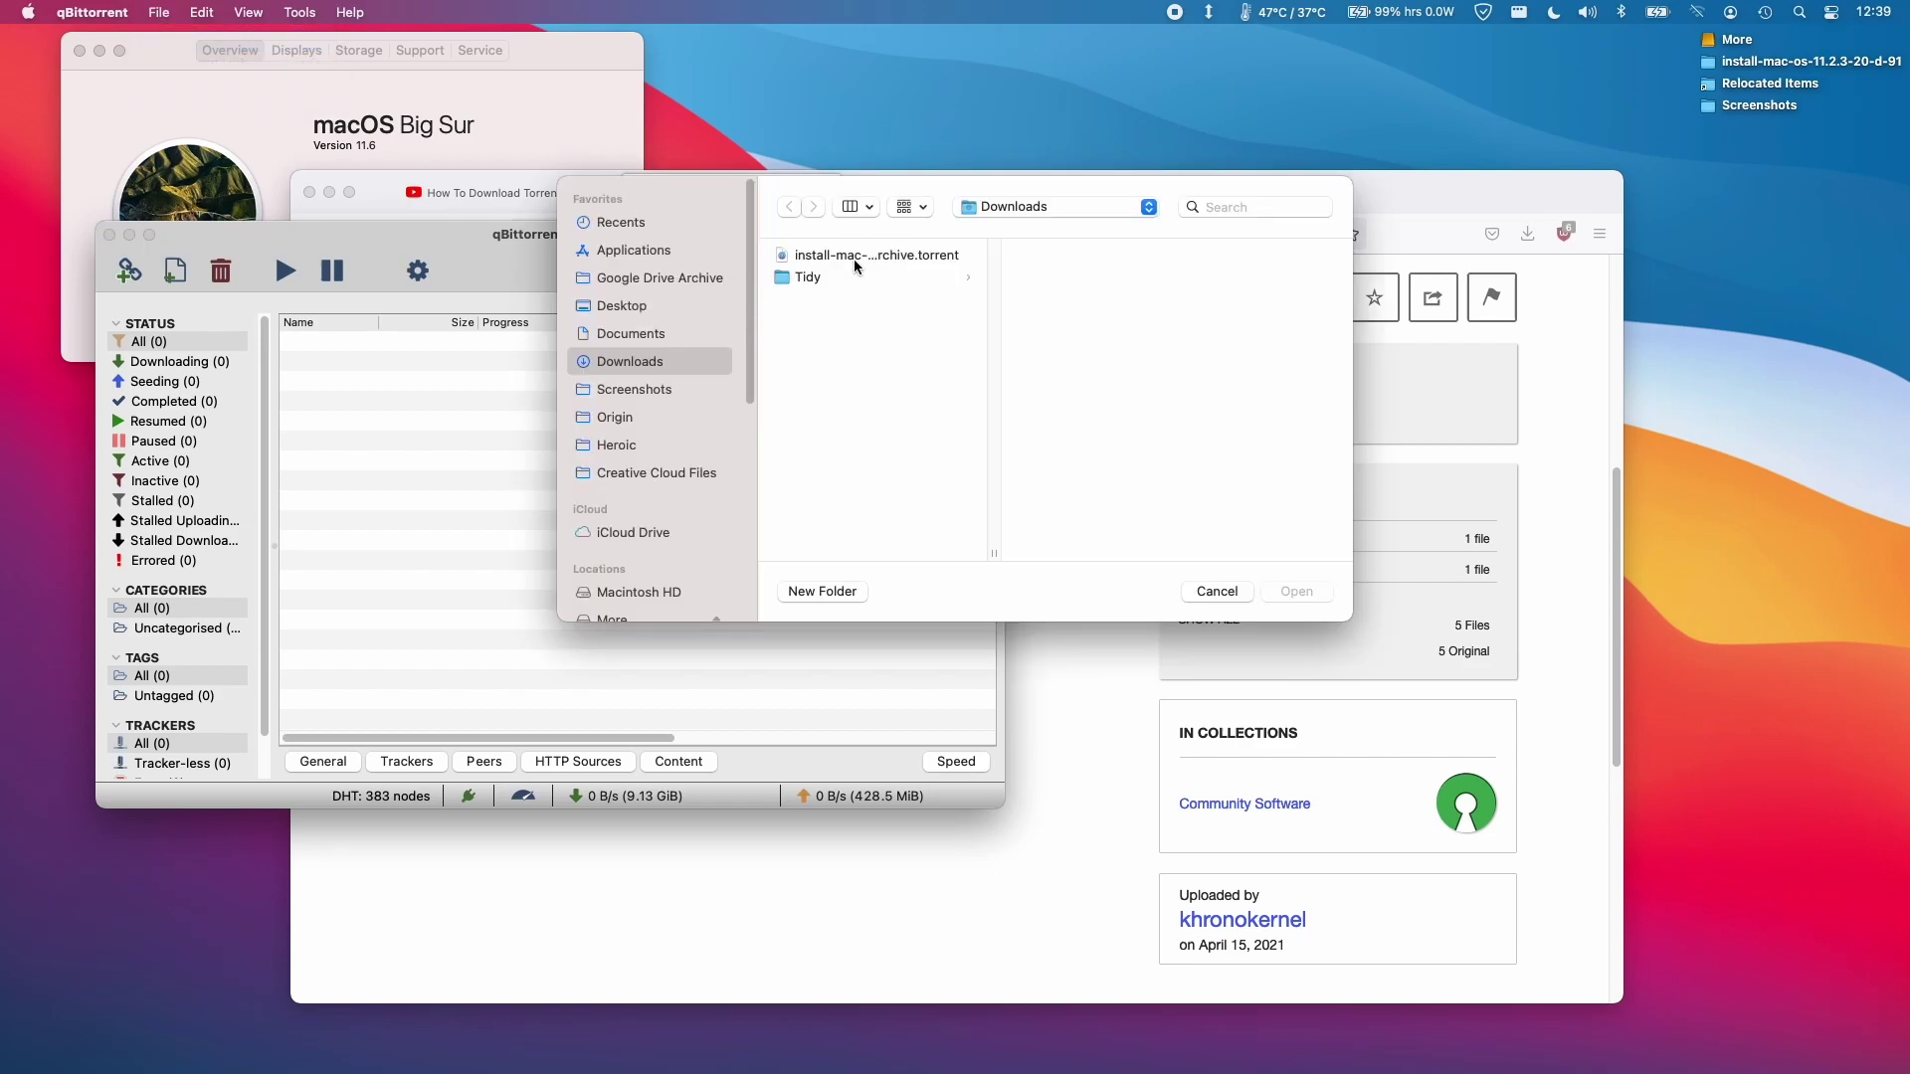
pyautogui.click(863, 257)
pyautogui.click(1311, 593)
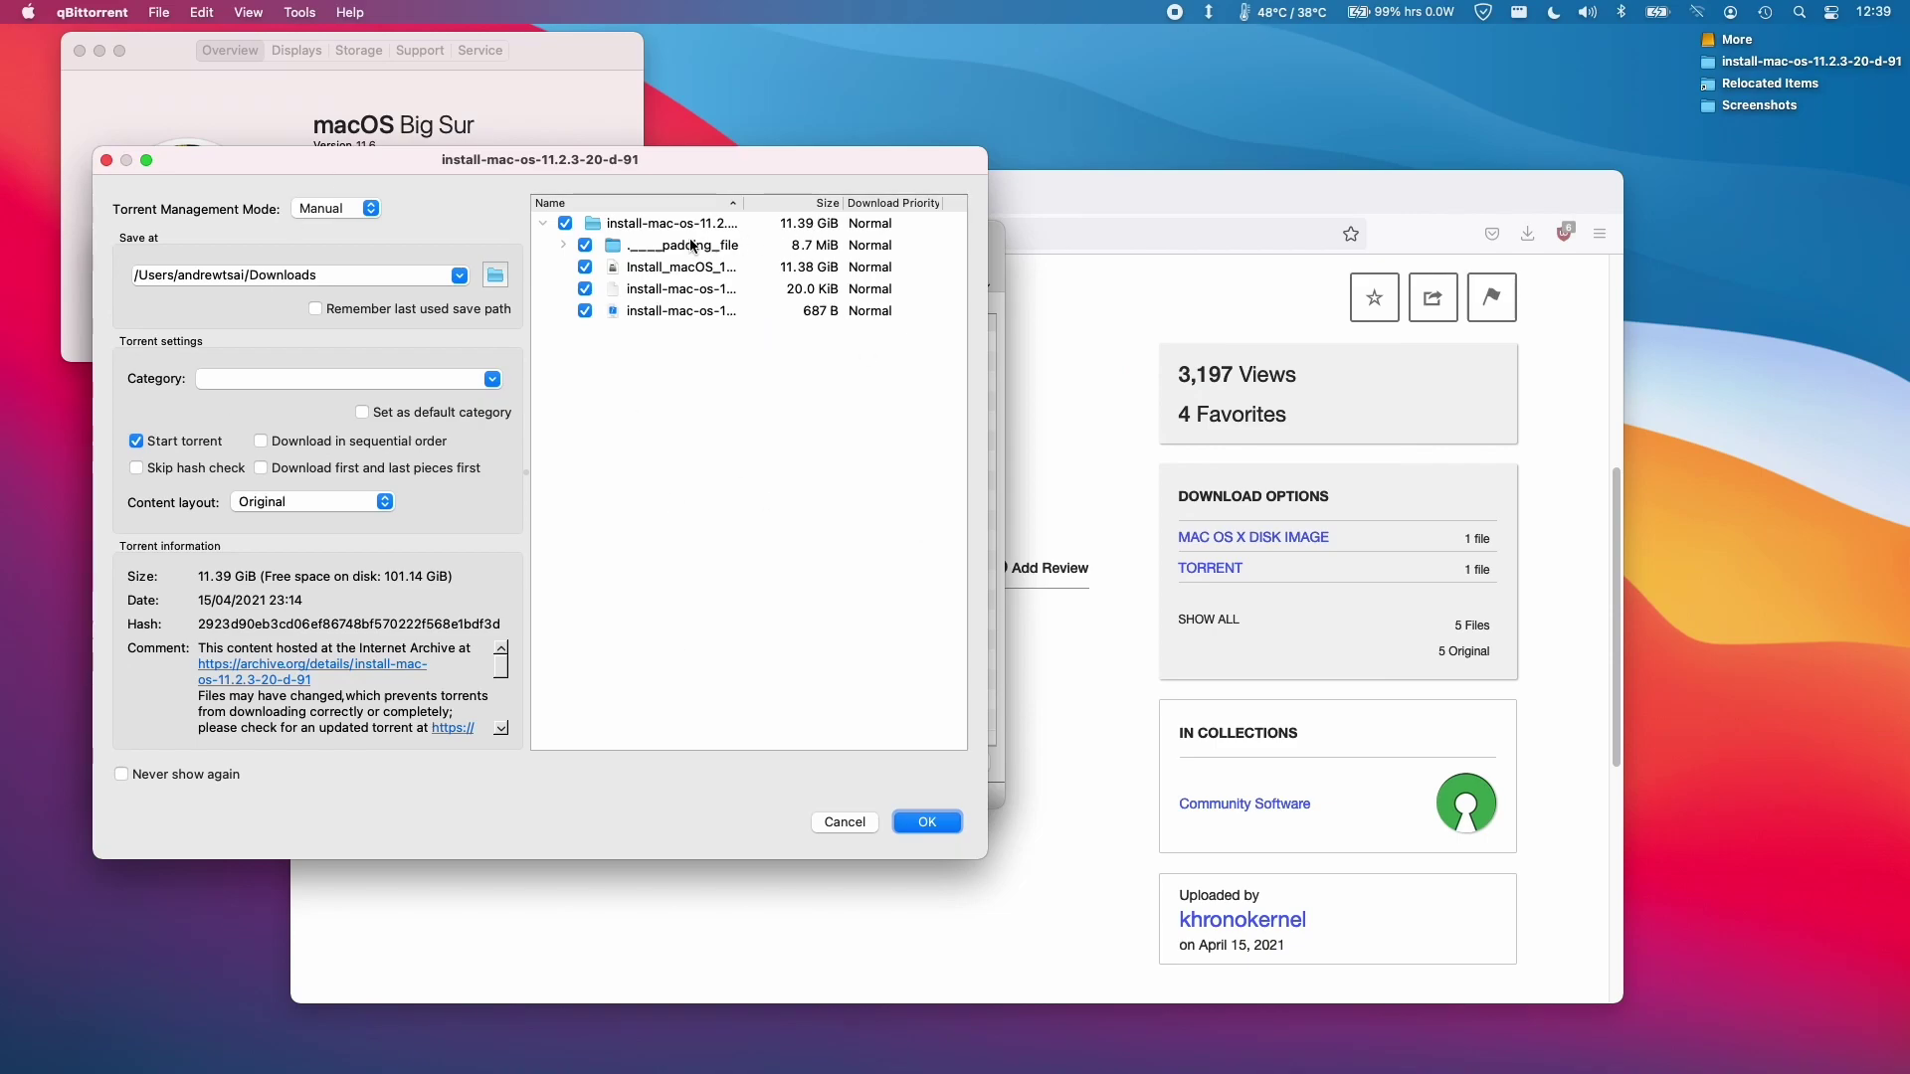
pyautogui.moveTo(746, 209); pyautogui.dragTo(791, 211)
pyautogui.click(786, 267)
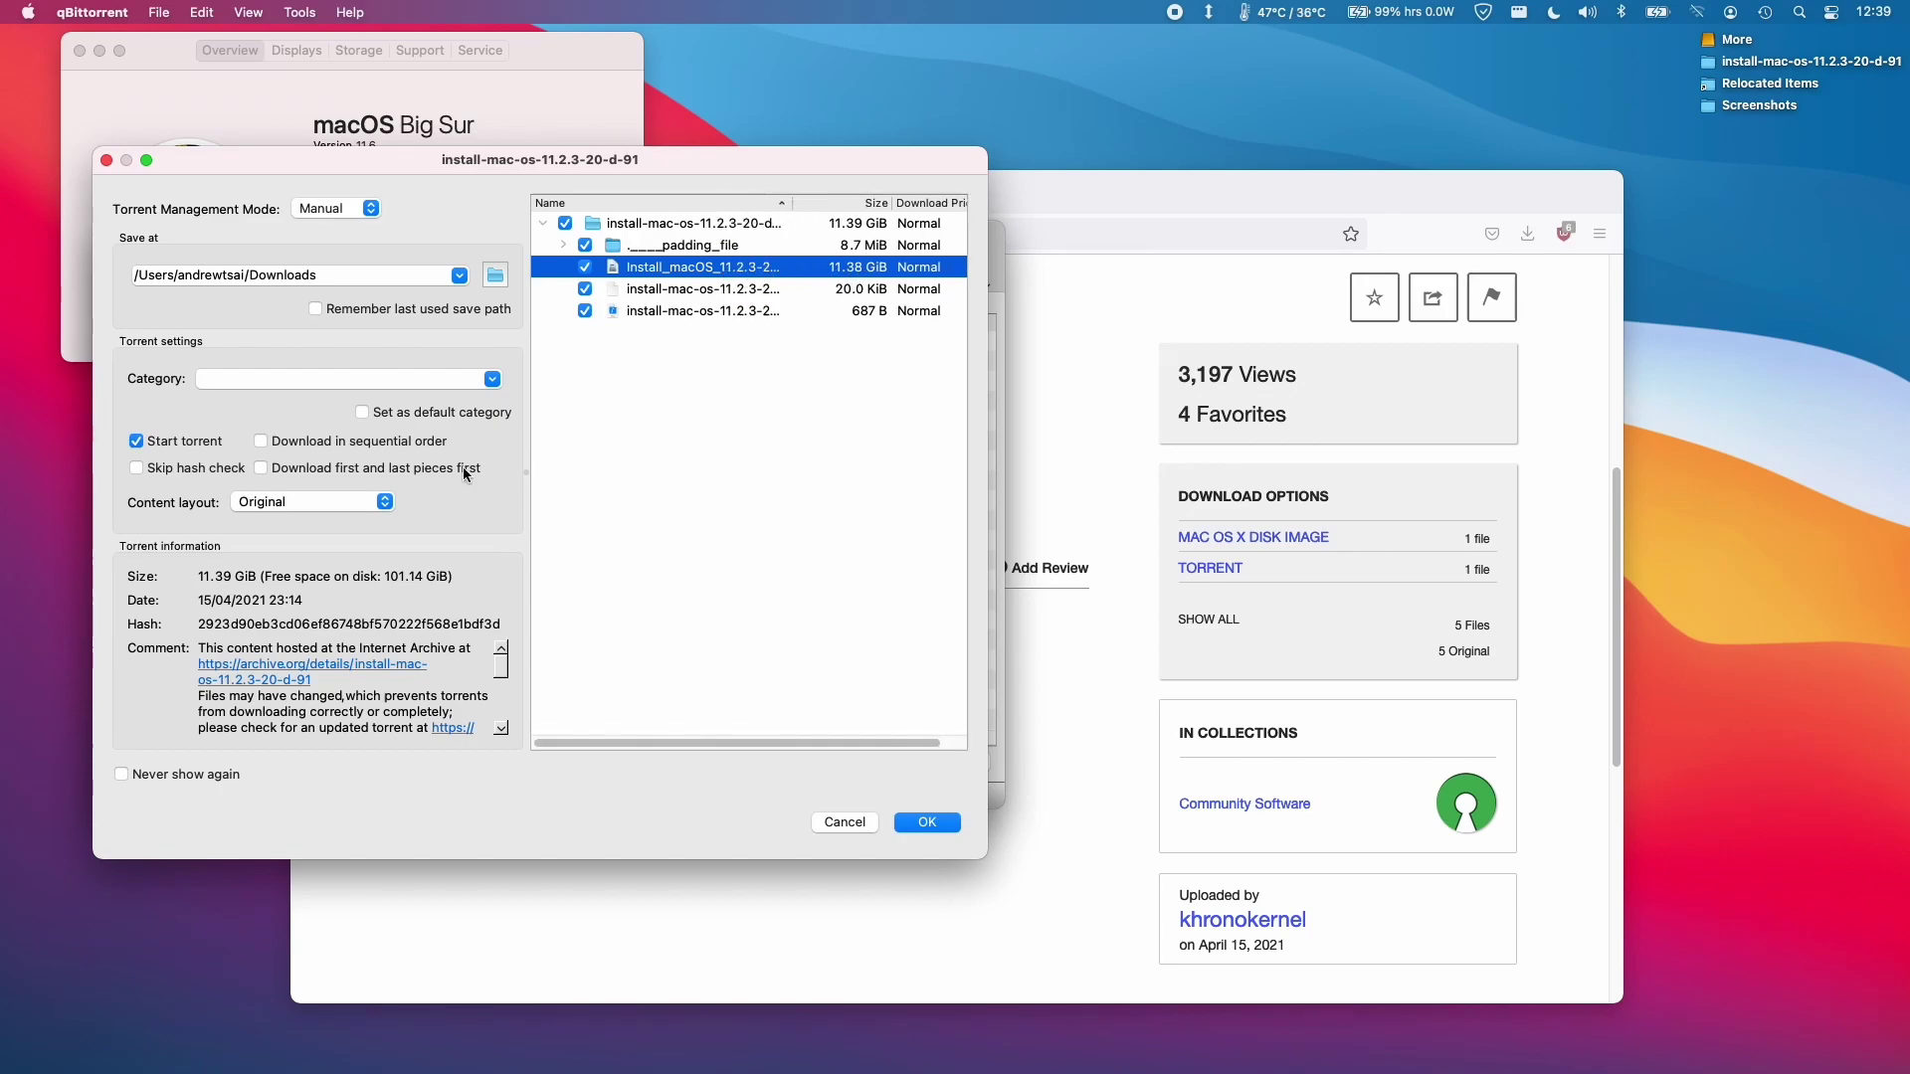
pyautogui.click(945, 826)
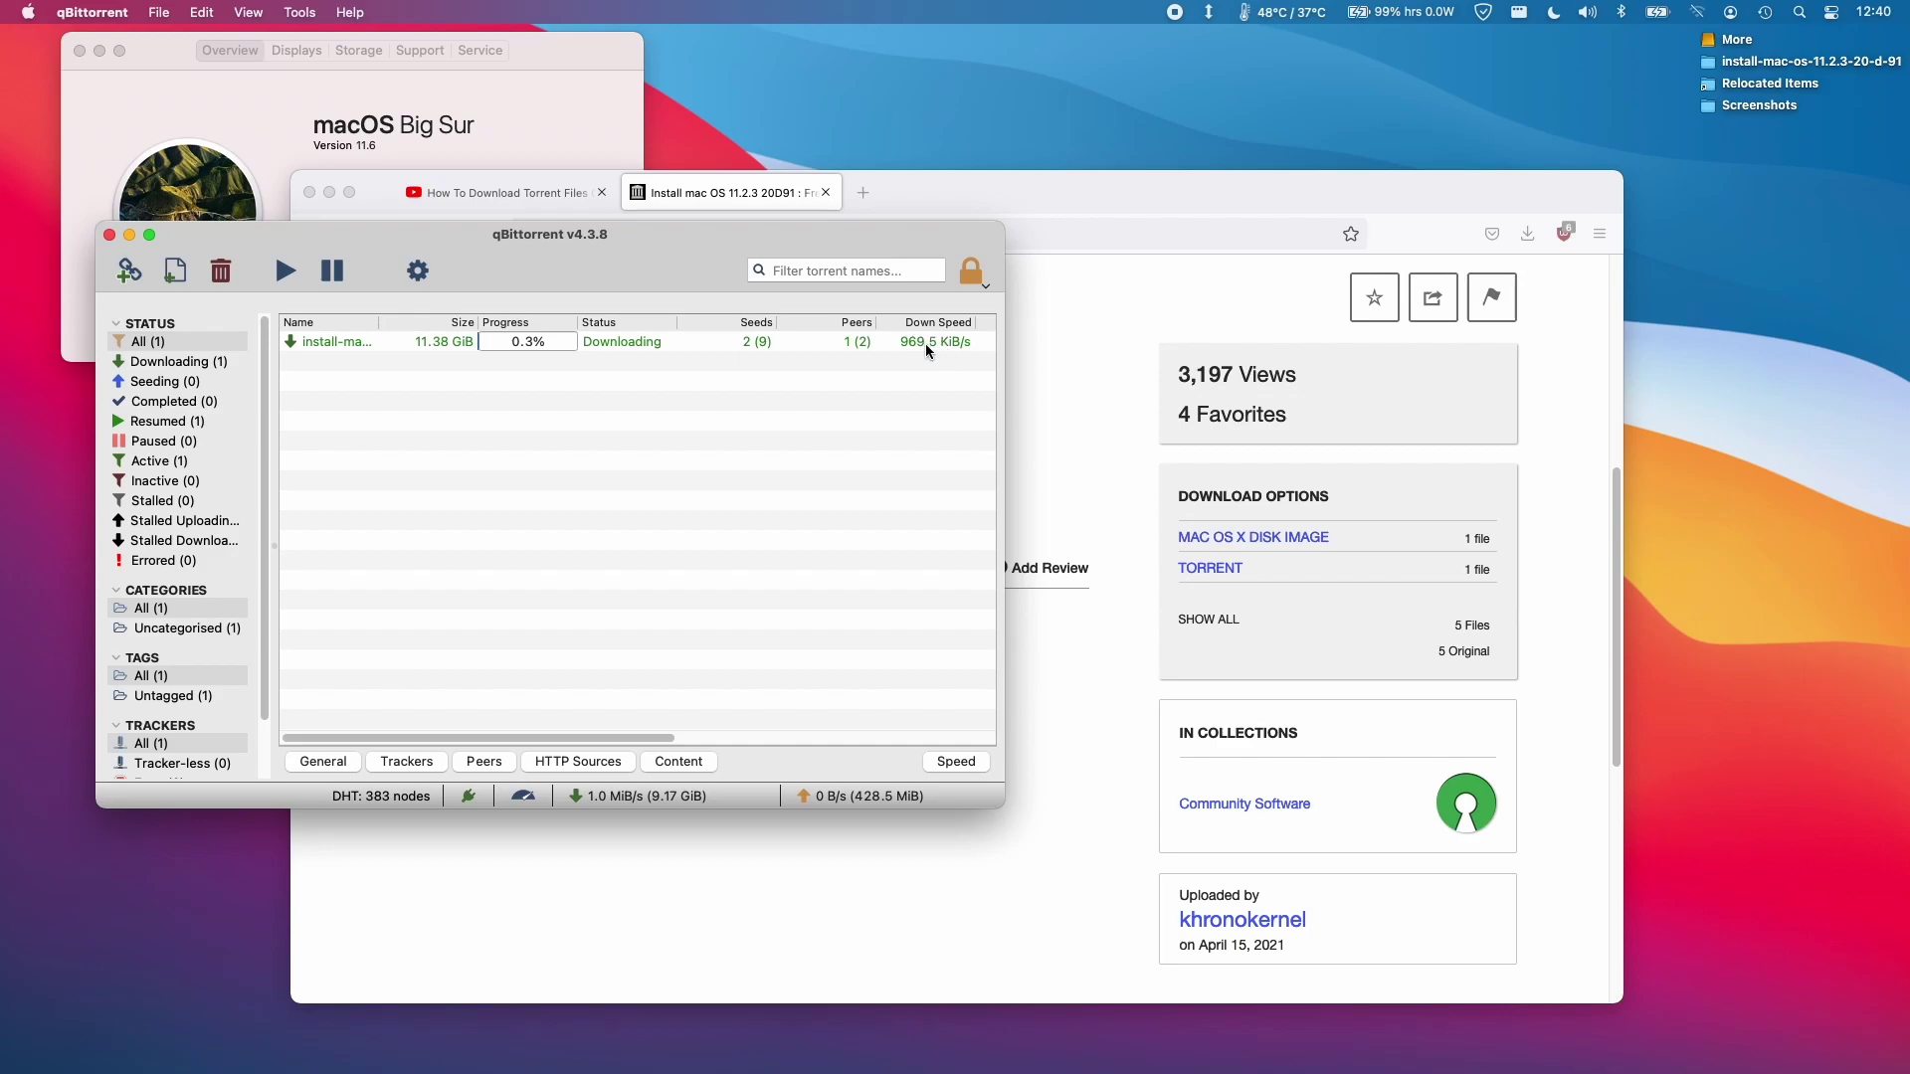
# Once the macOS installer torrent finishes, open its destination folder from its context menu
pyautogui.click(708, 346)
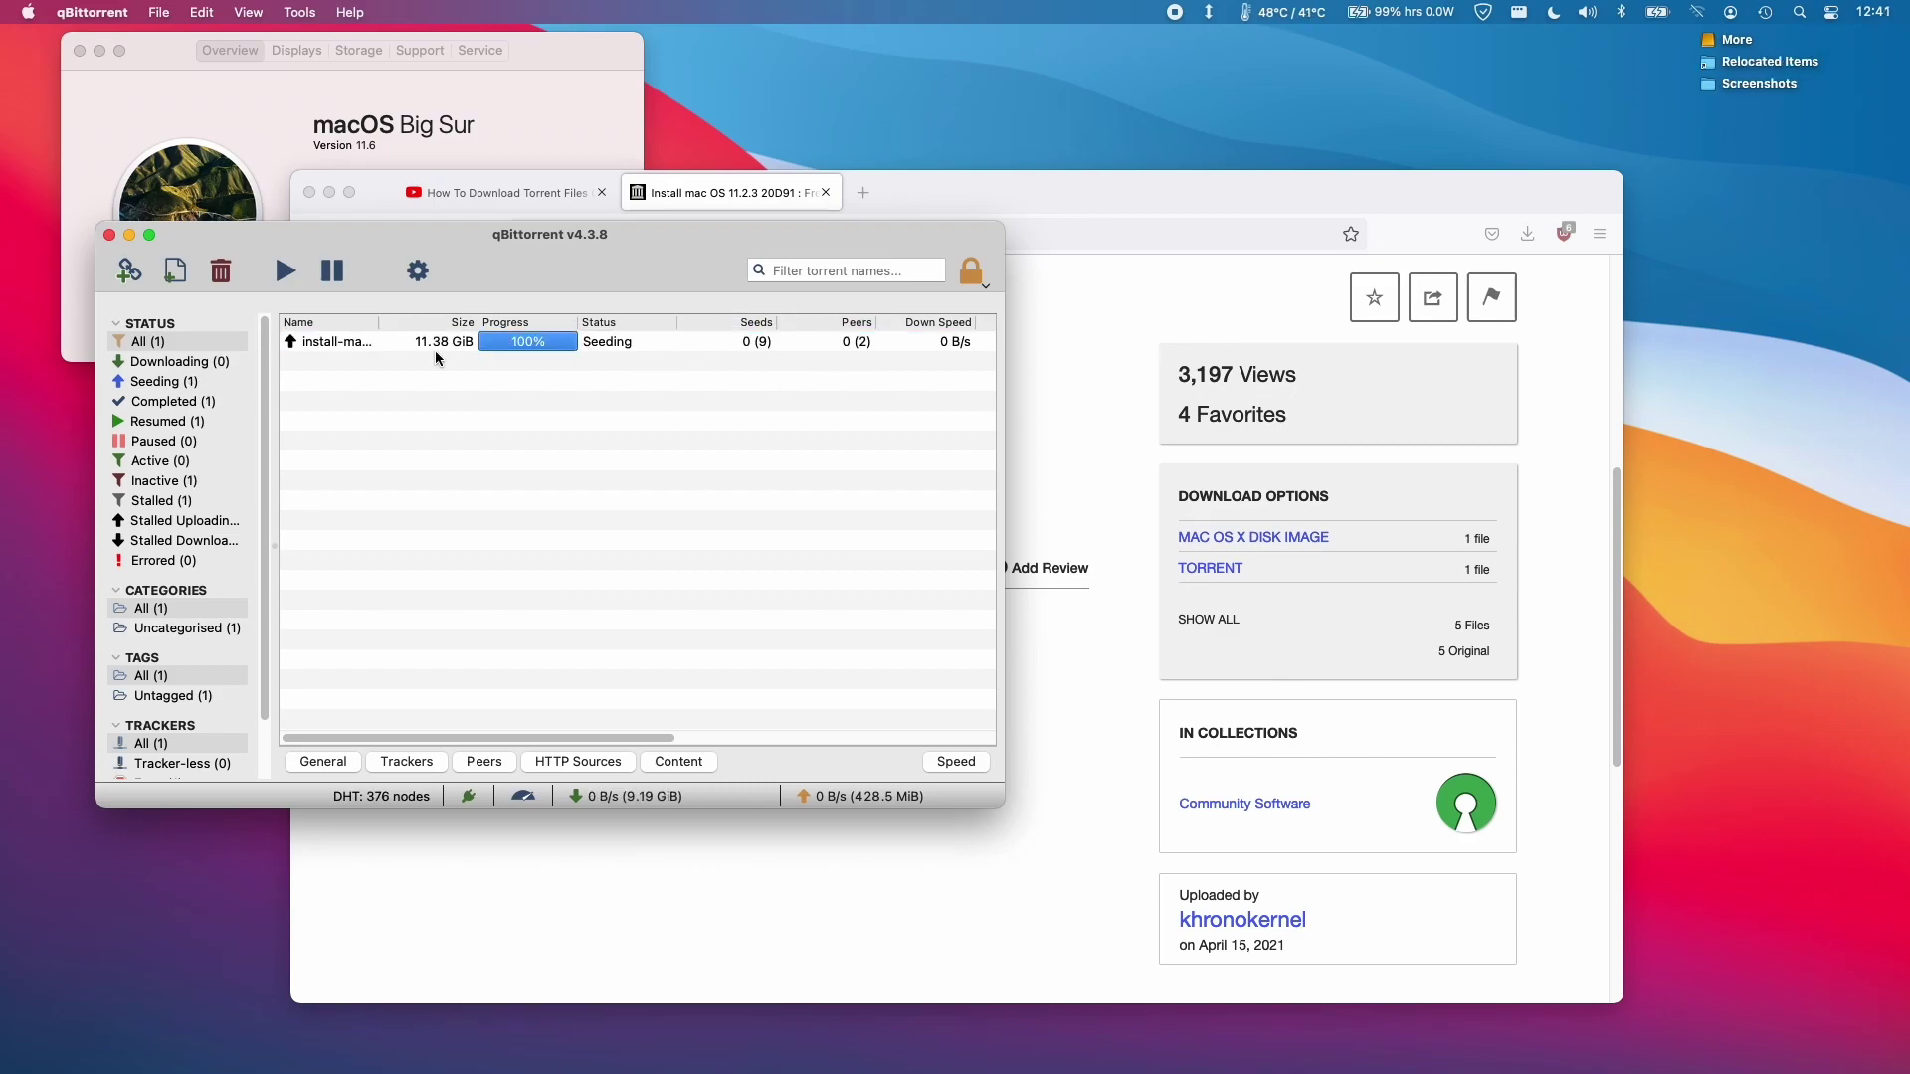
pyautogui.click(443, 343)
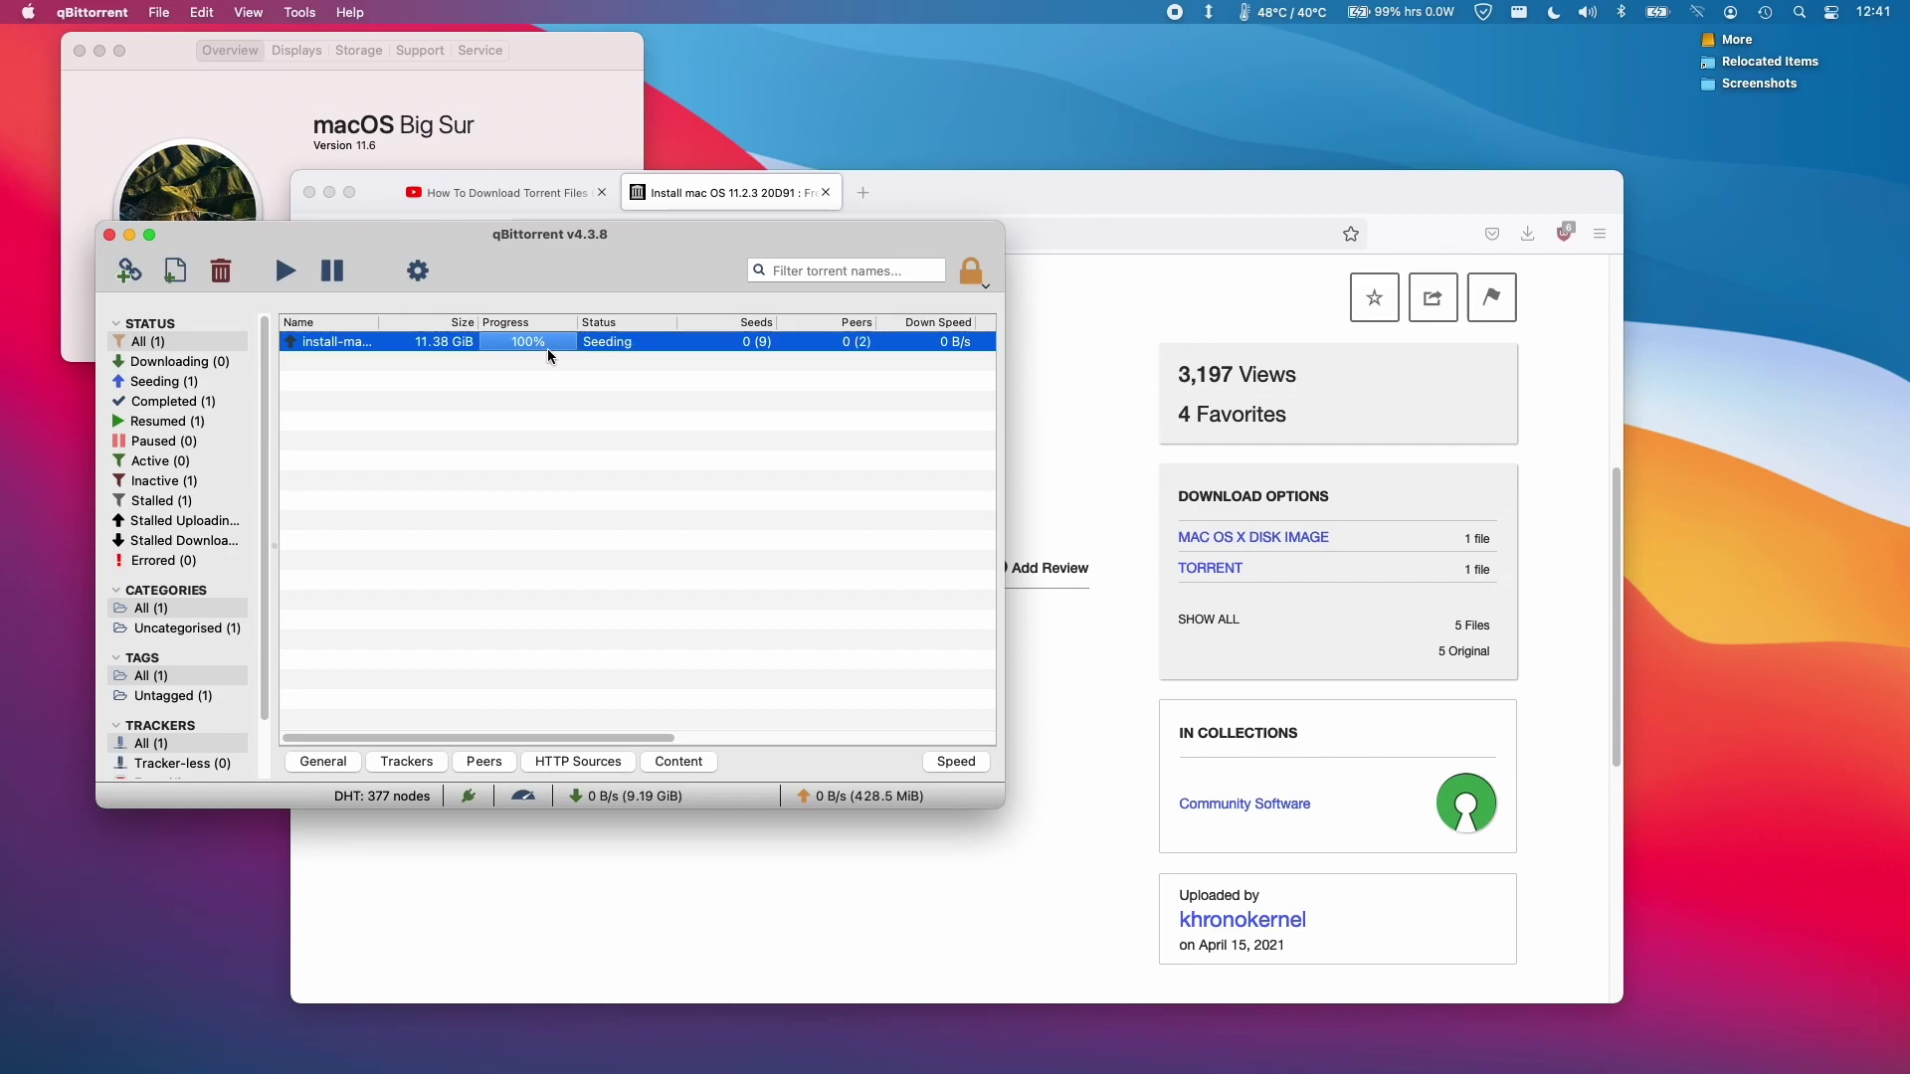
pyautogui.rightClick(429, 344)
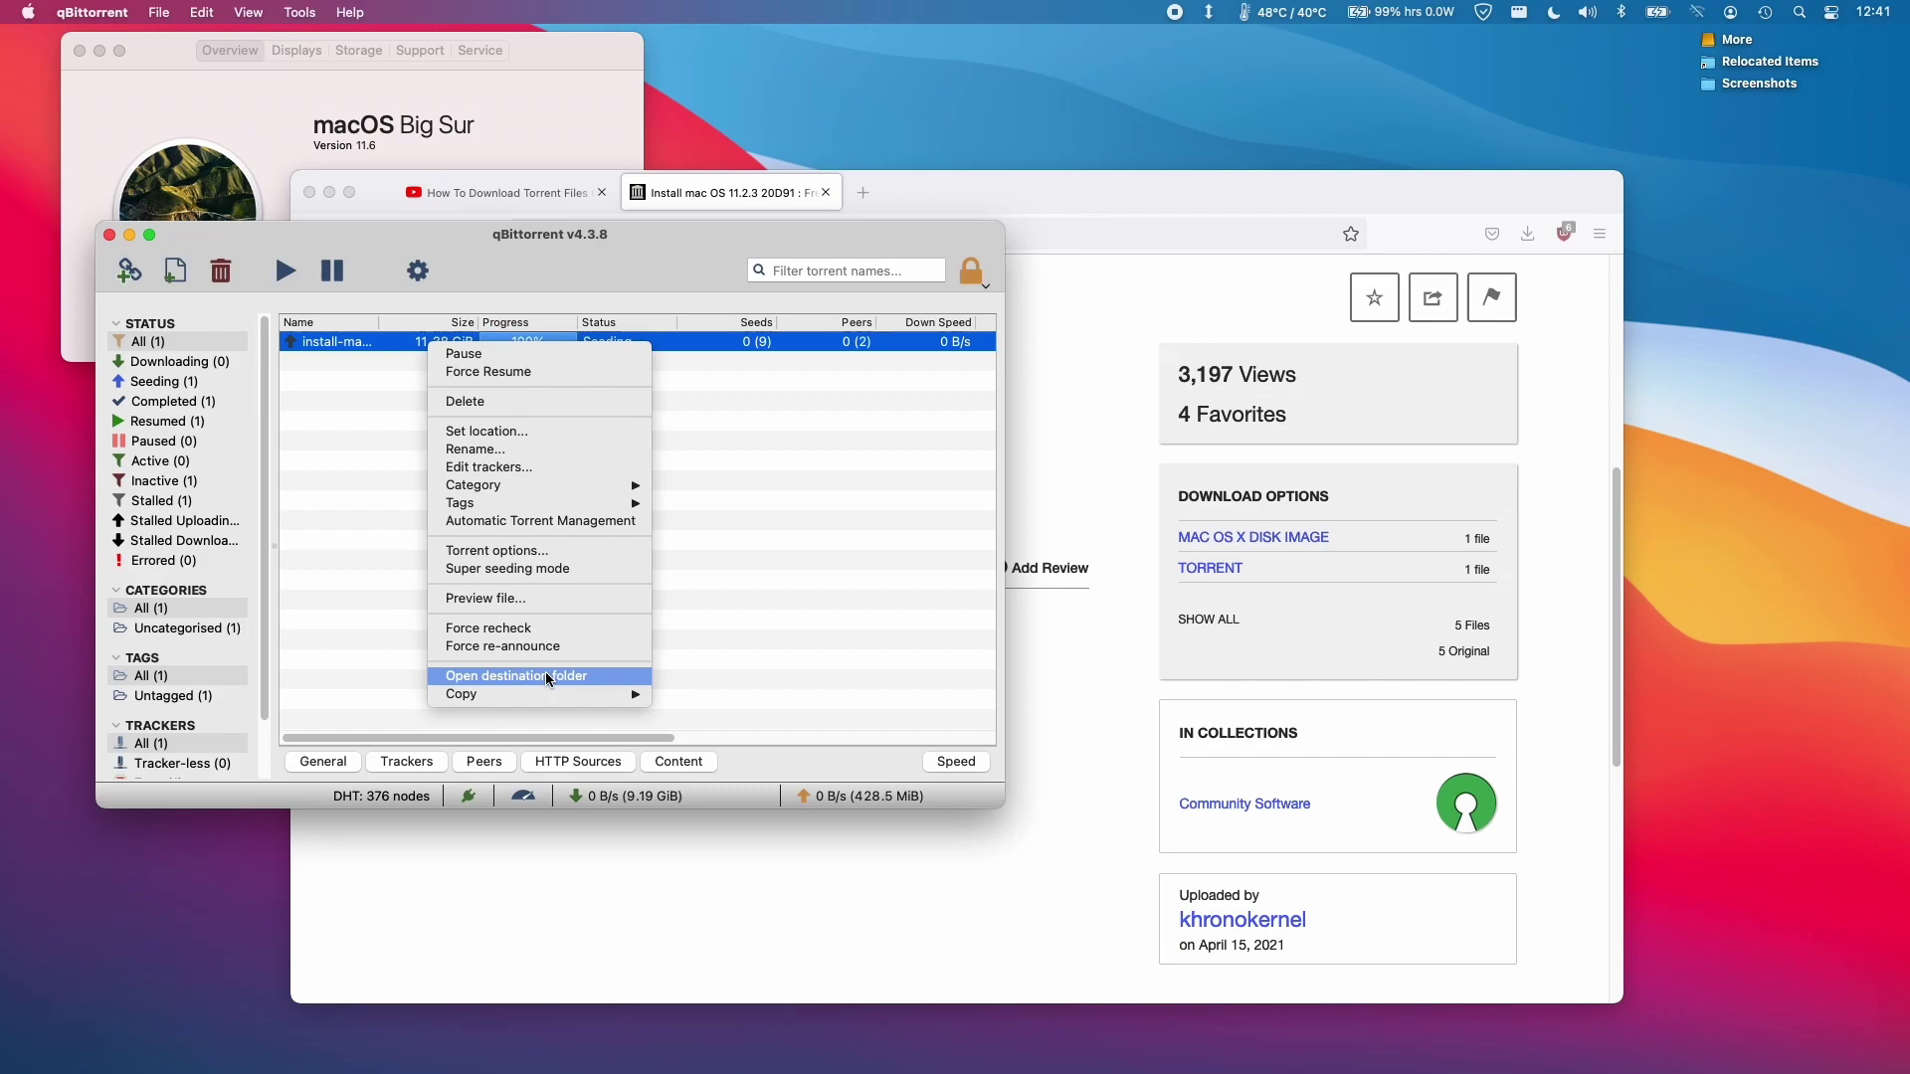
pyautogui.click(518, 675)
# Mount Install_macOS_11.2.3-20D91.dmg and launch the Install macOS Big Sur app inside it
pyautogui.click(495, 213)
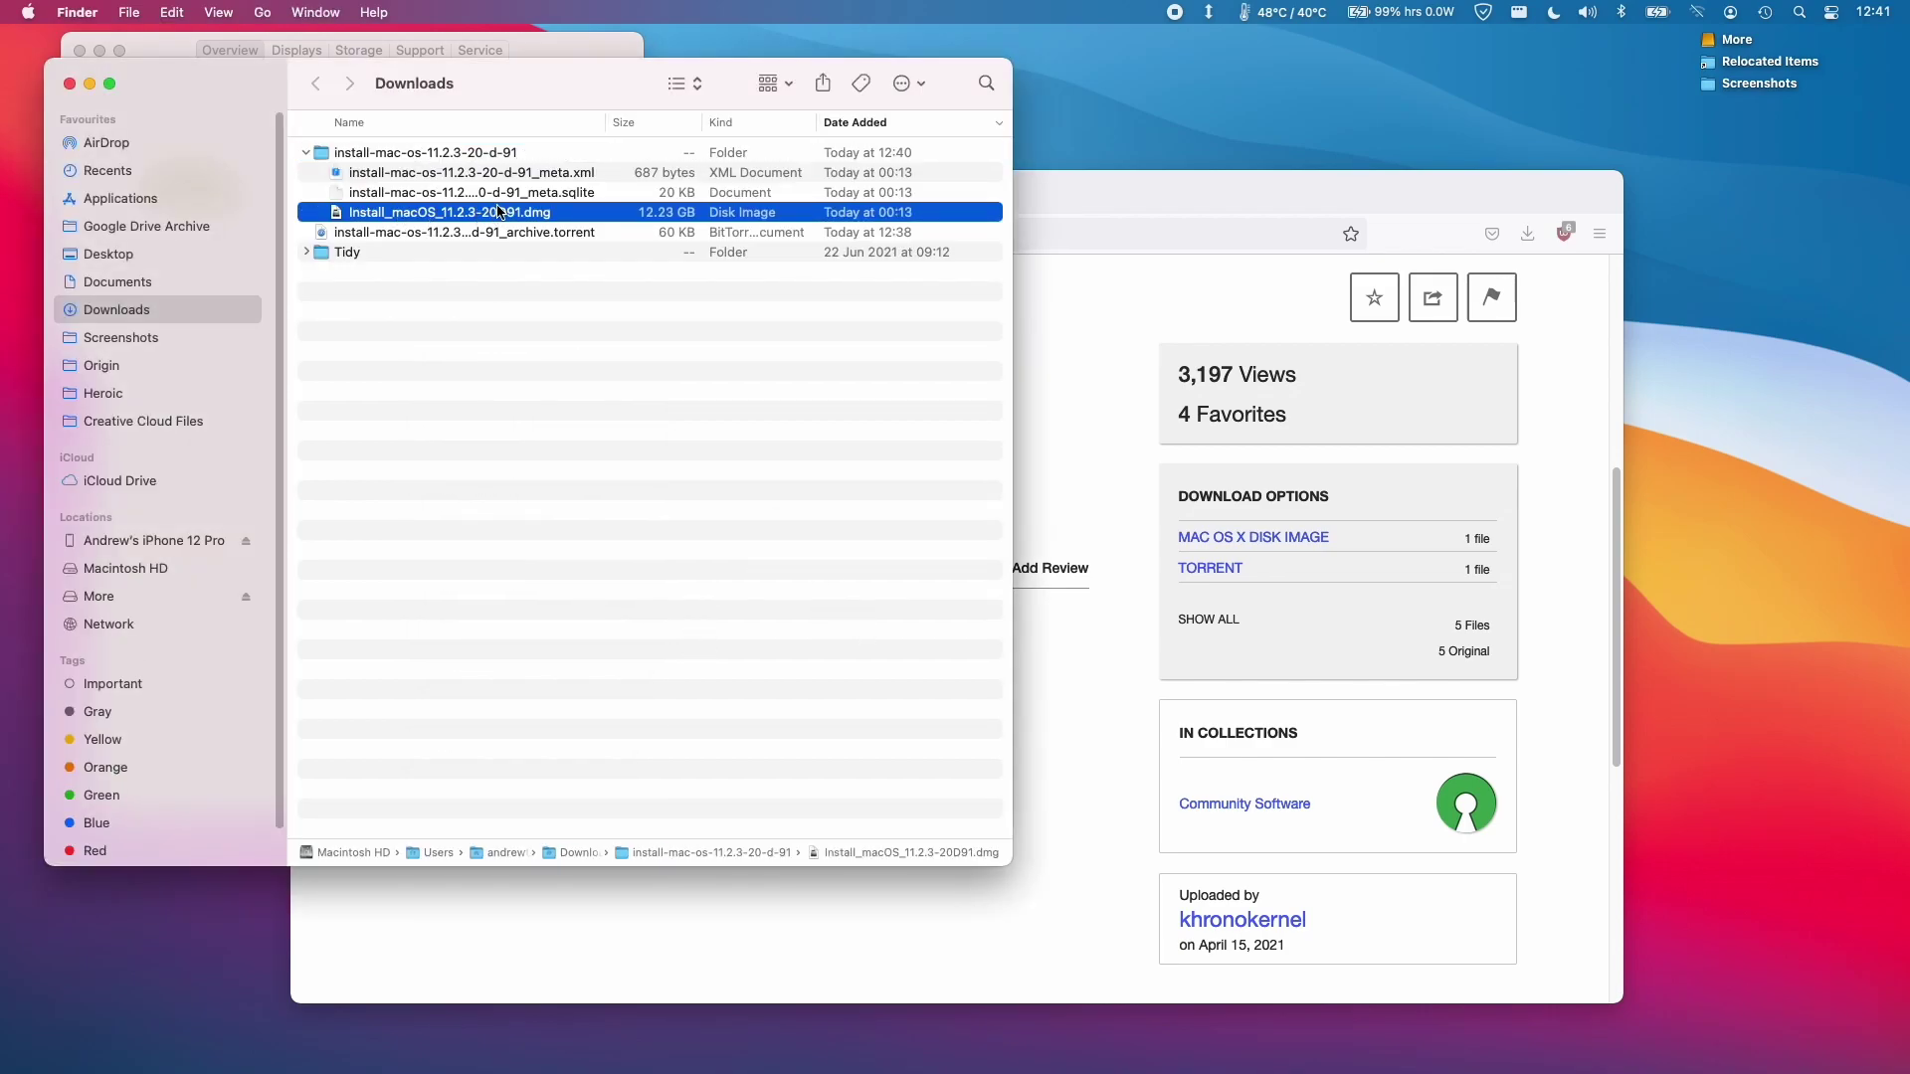
pyautogui.click(622, 123)
pyautogui.doubleClick(499, 213)
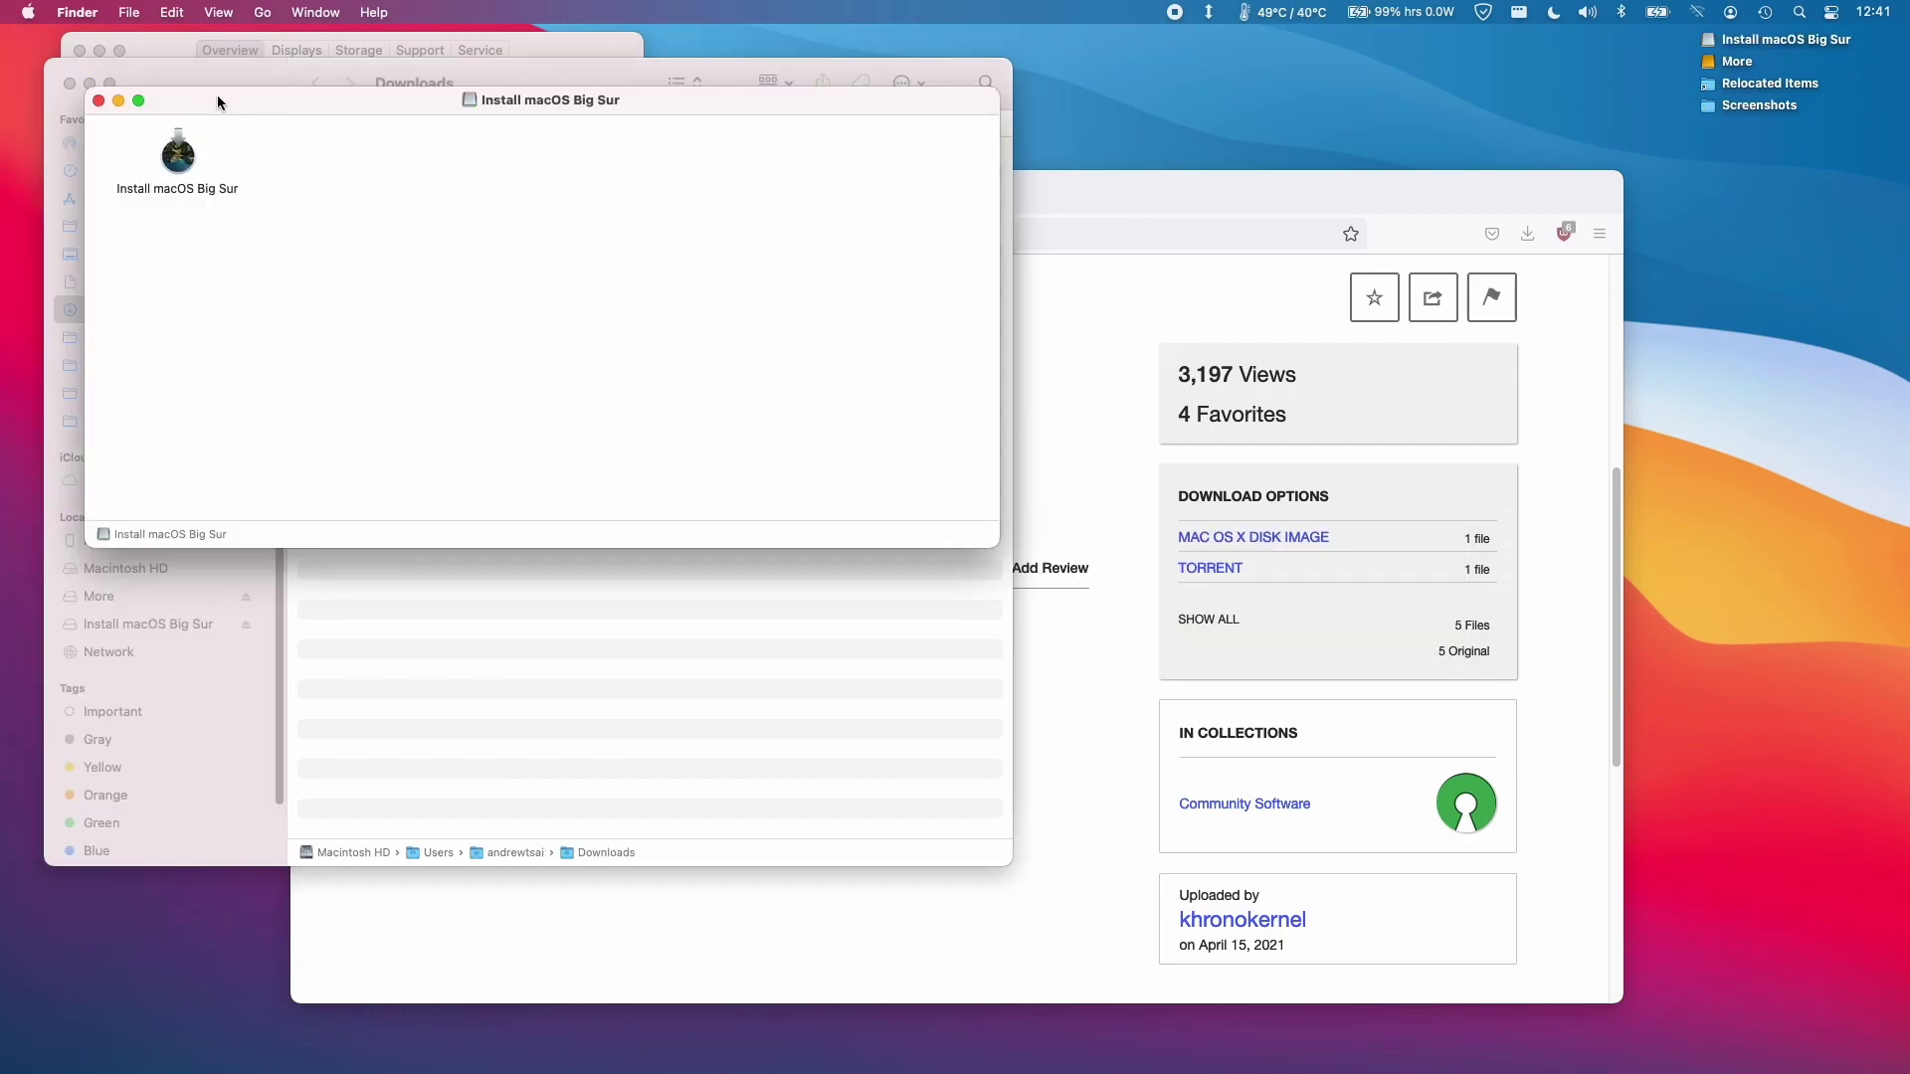
pyautogui.moveTo(218, 101); pyautogui.dragTo(725, 301)
pyautogui.click(686, 386)
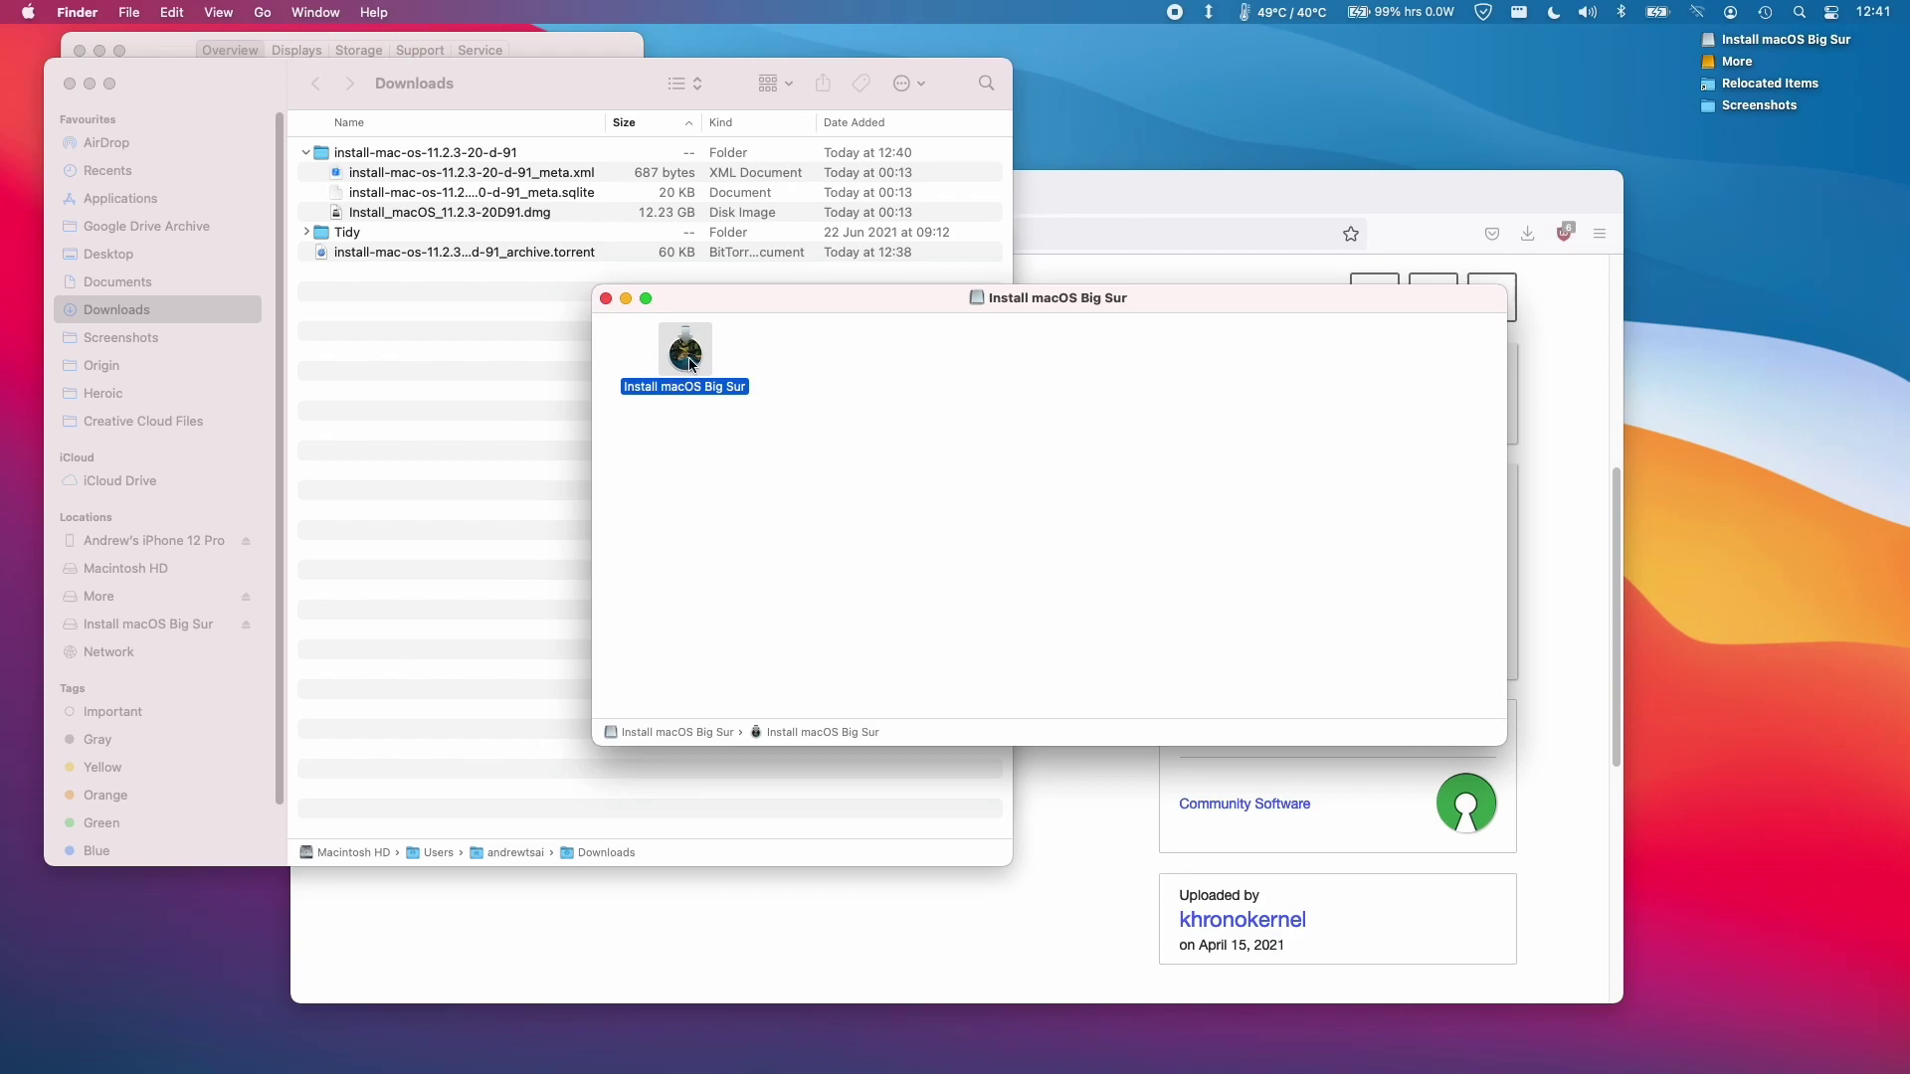
pyautogui.doubleClick(693, 362)
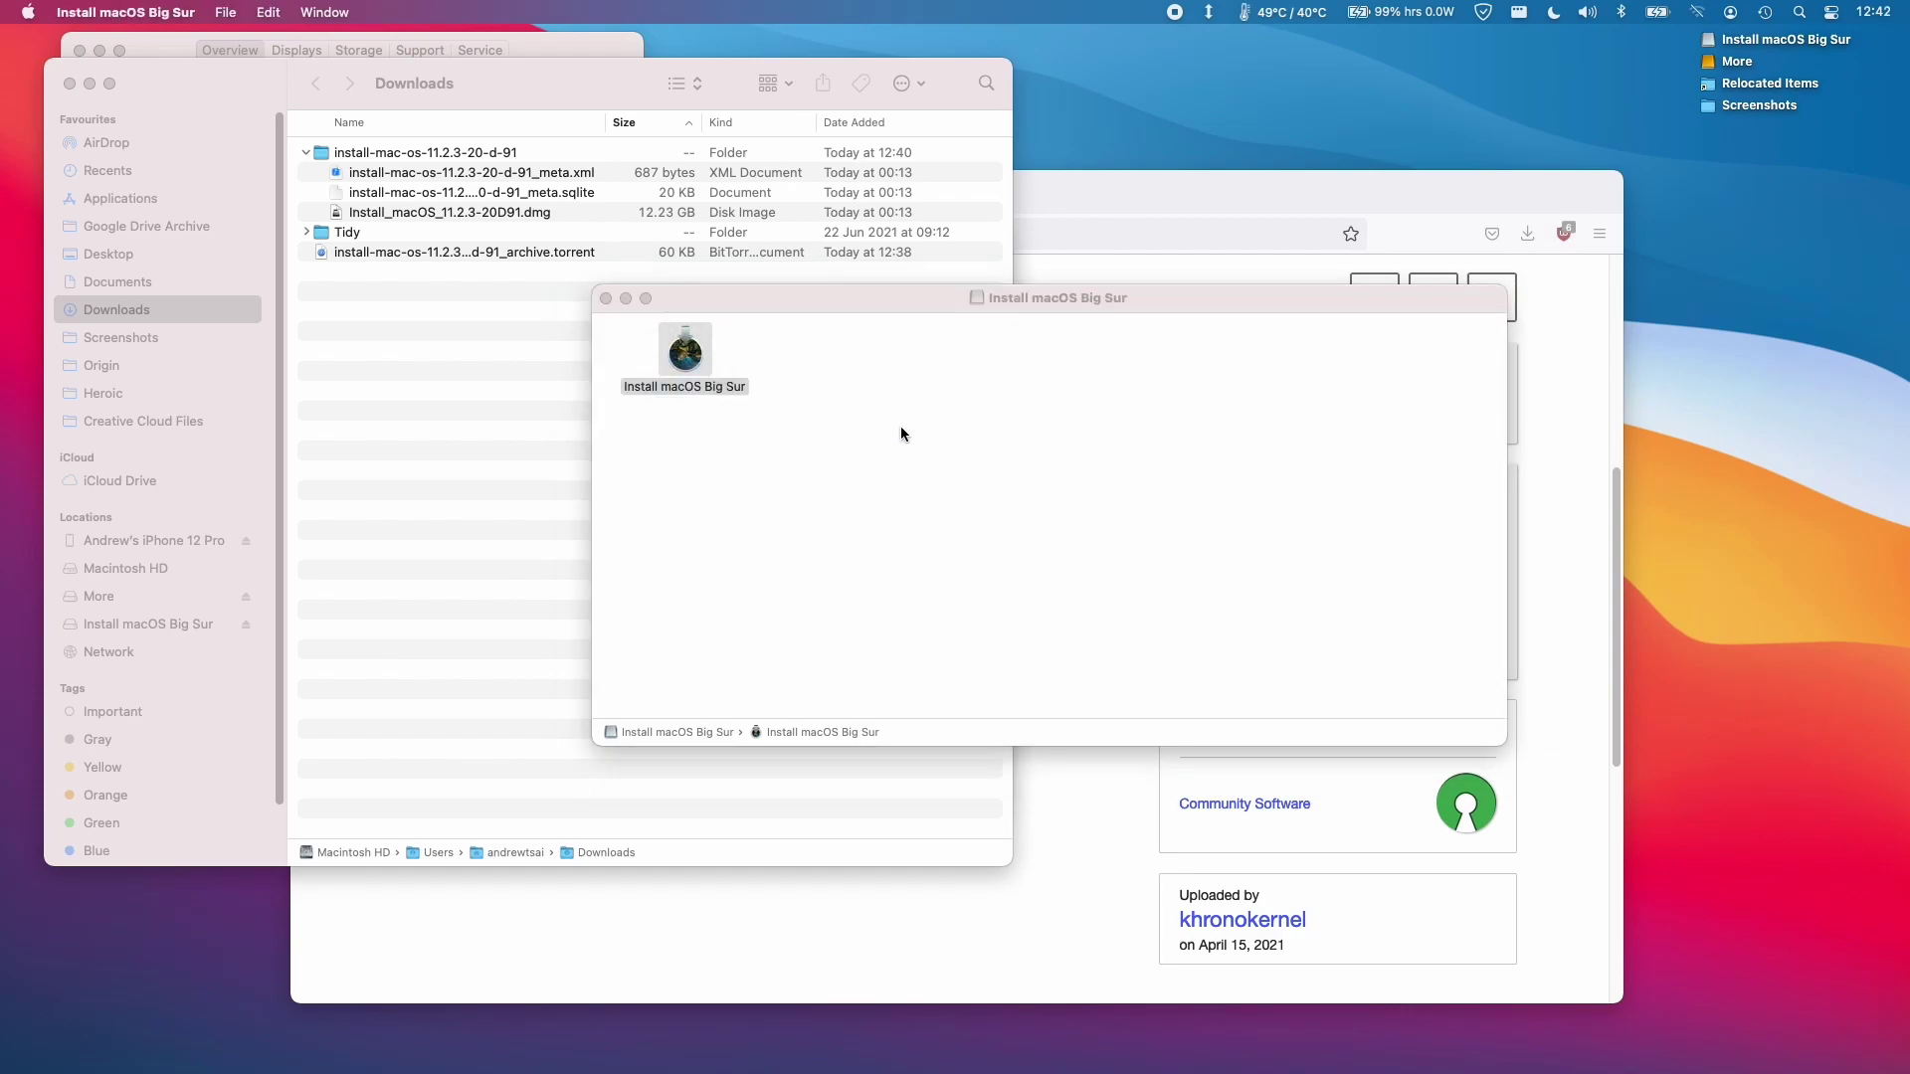
# Accept the Big Sur licence, target Macintosh HD, and authorise with the administrator password
pyautogui.click(975, 712)
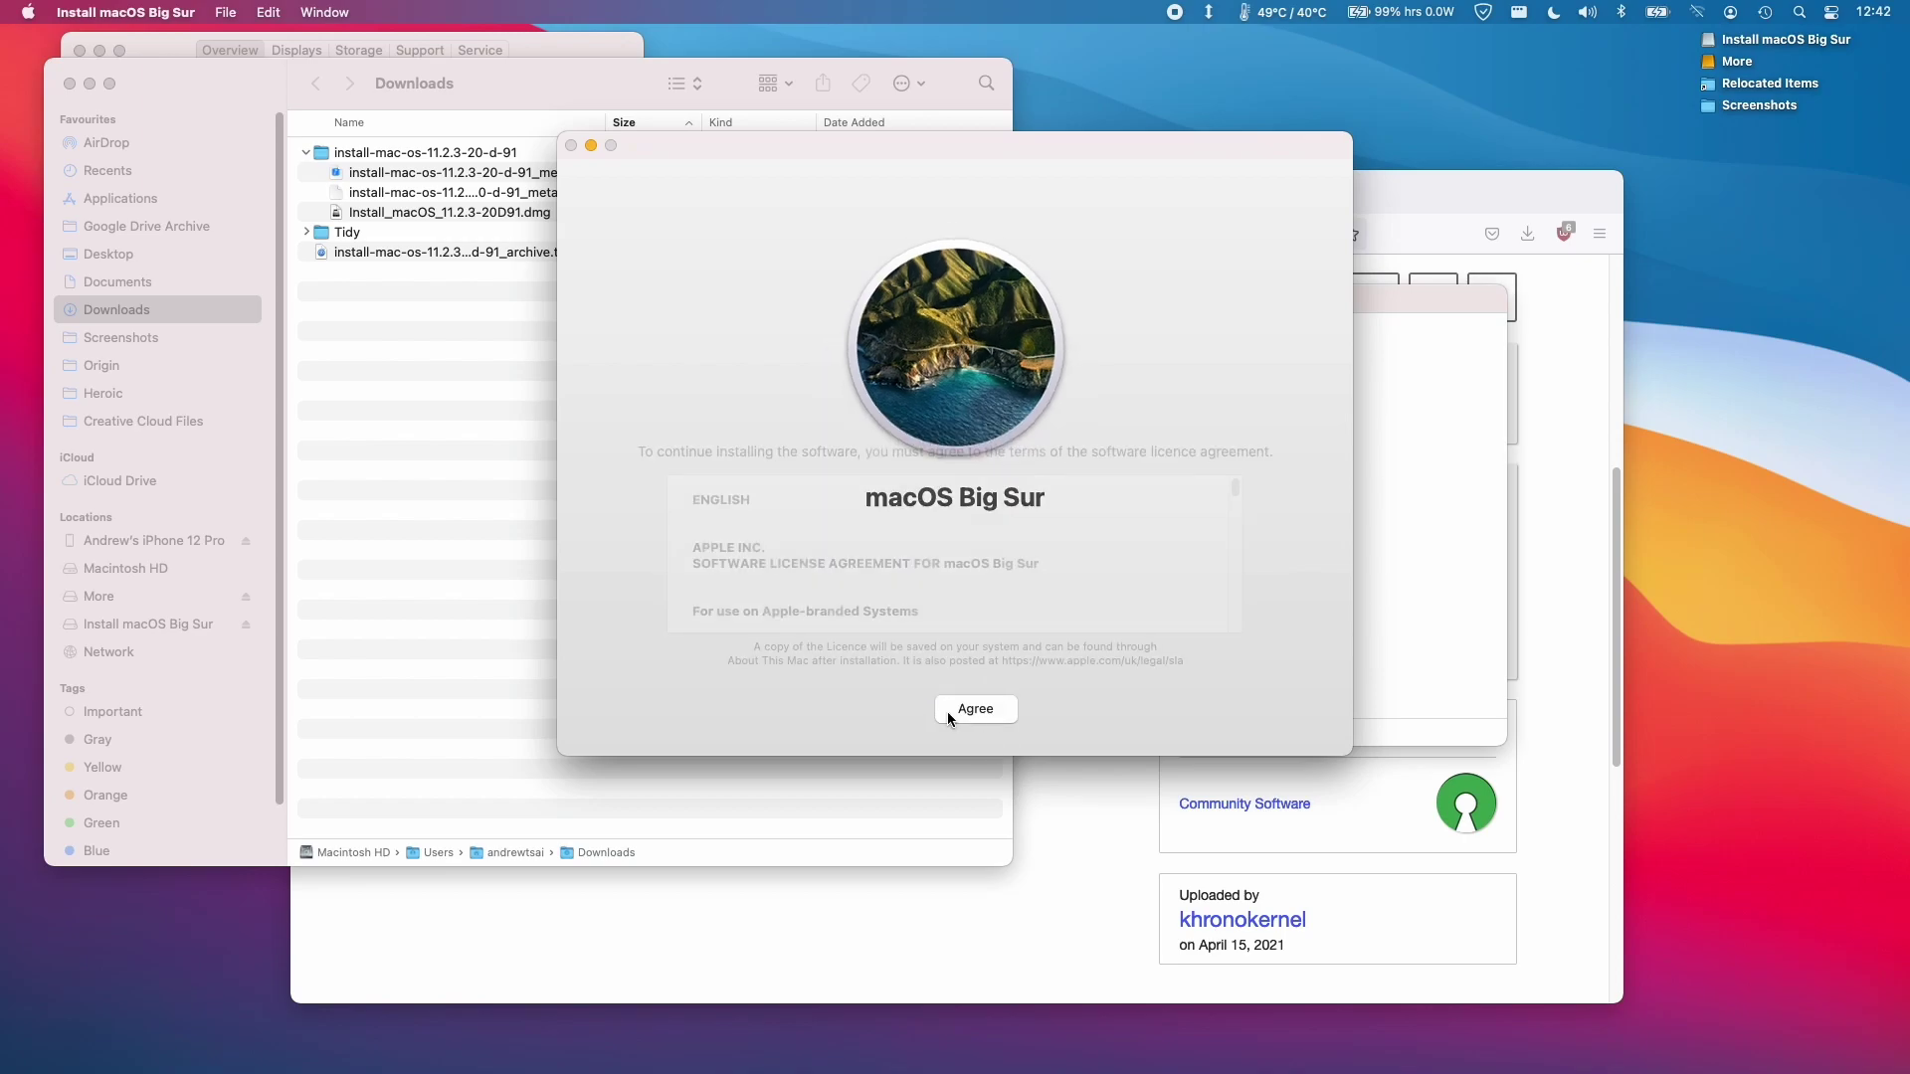
pyautogui.click(989, 711)
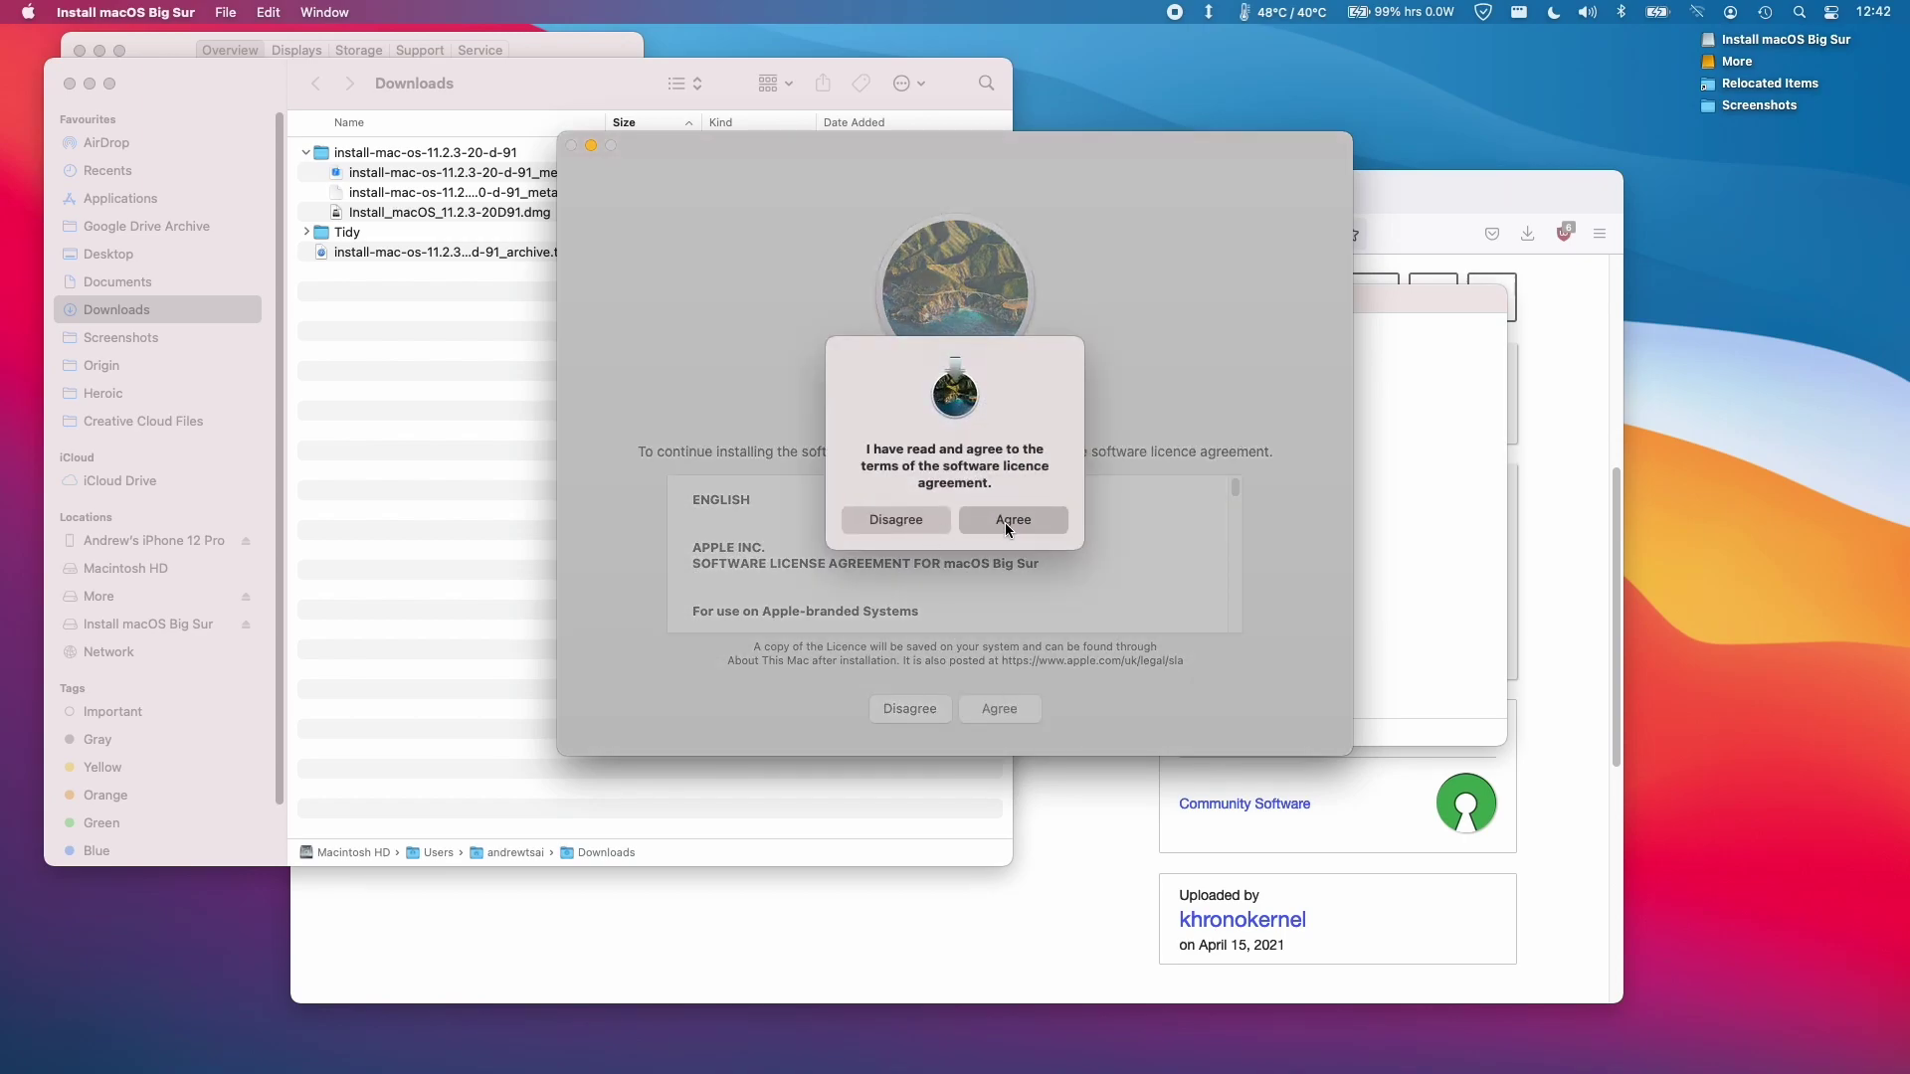
pyautogui.click(1005, 522)
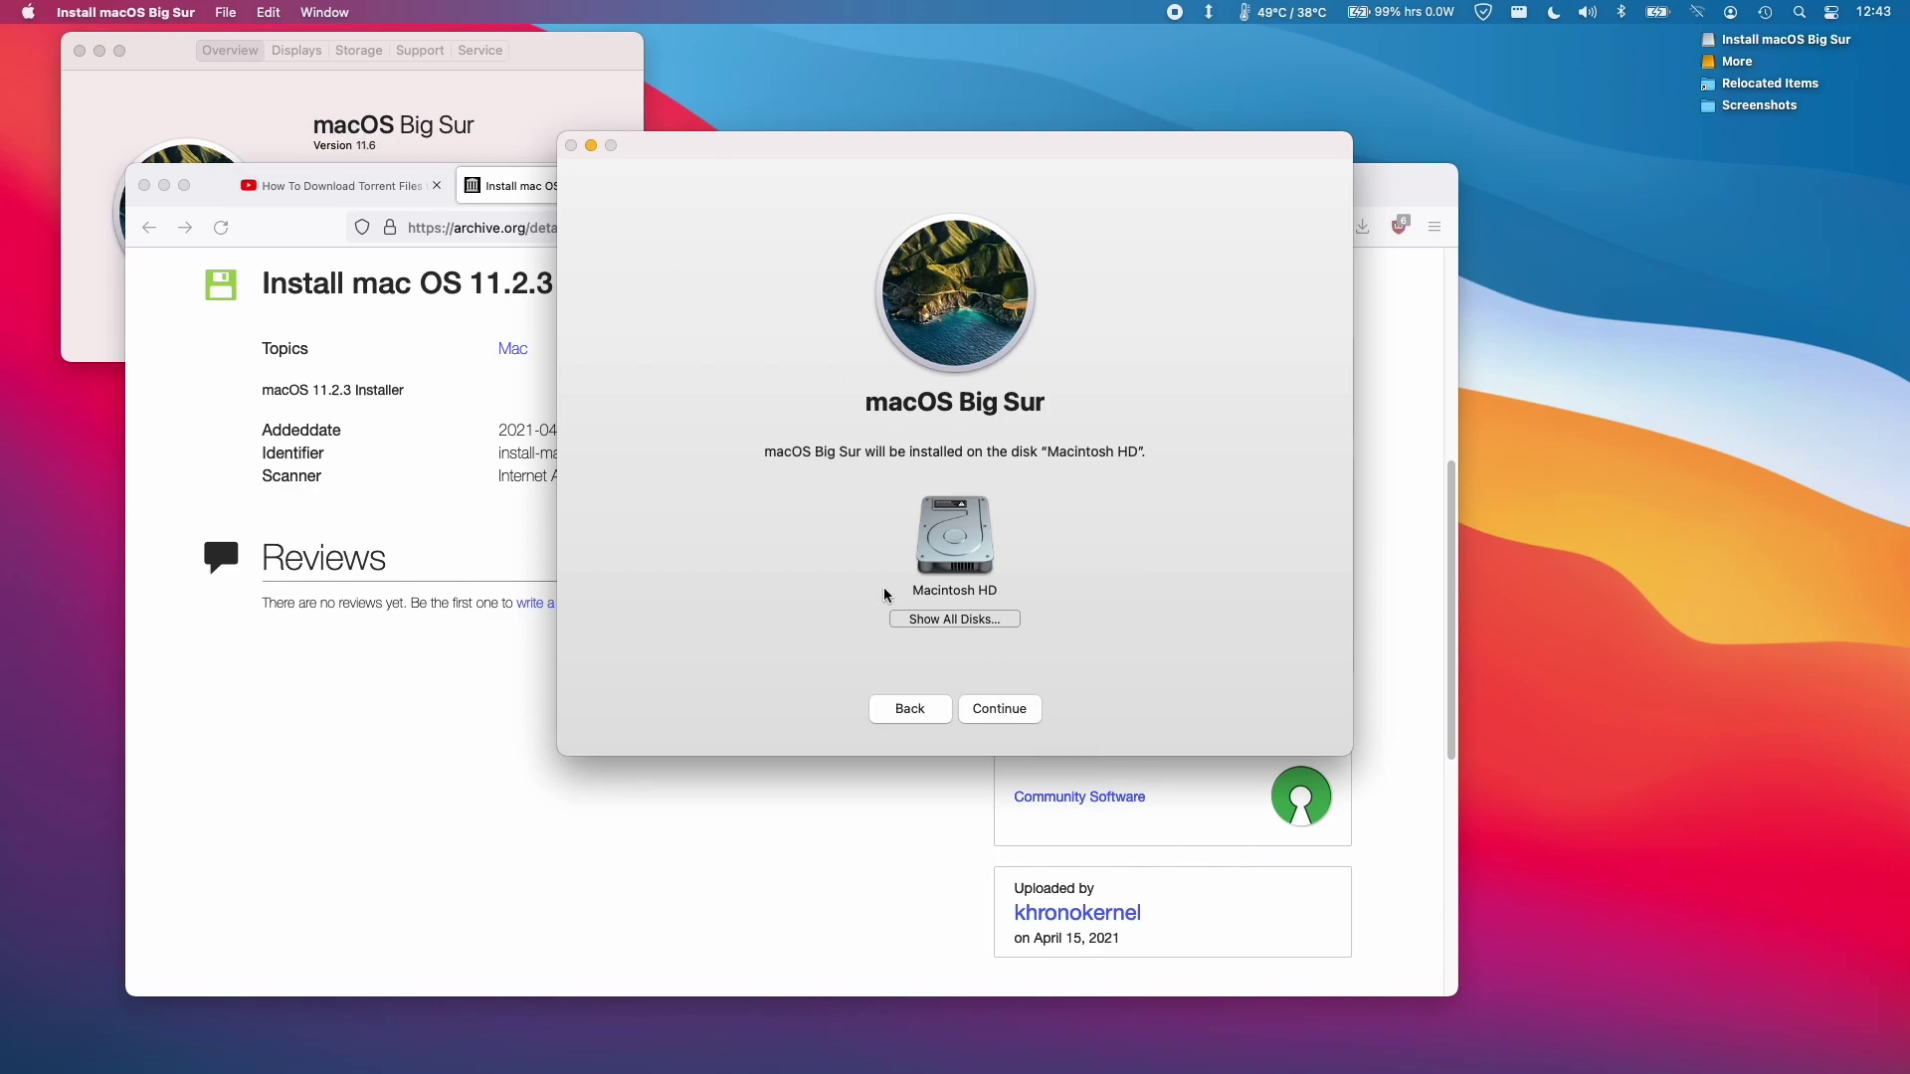
pyautogui.click(999, 708)
pyautogui.write('•••••••••')
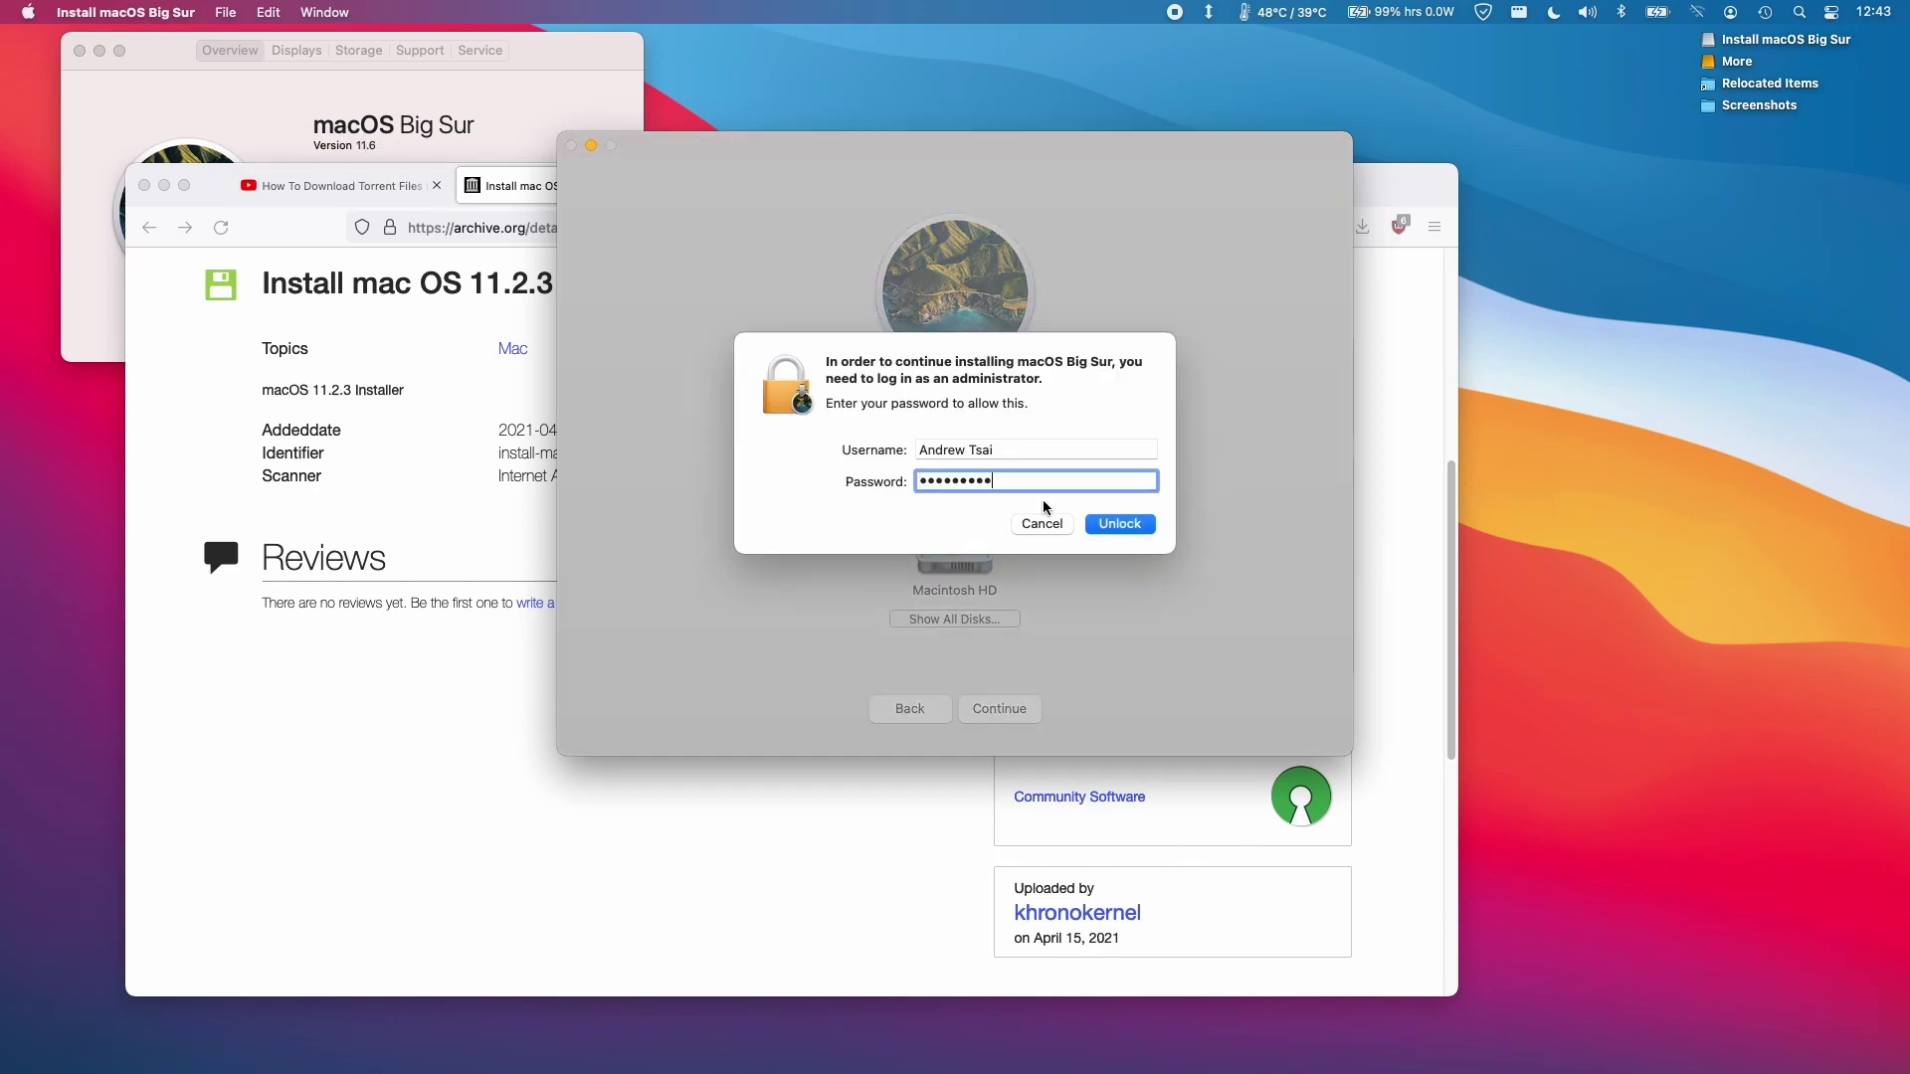
pyautogui.click(1120, 524)
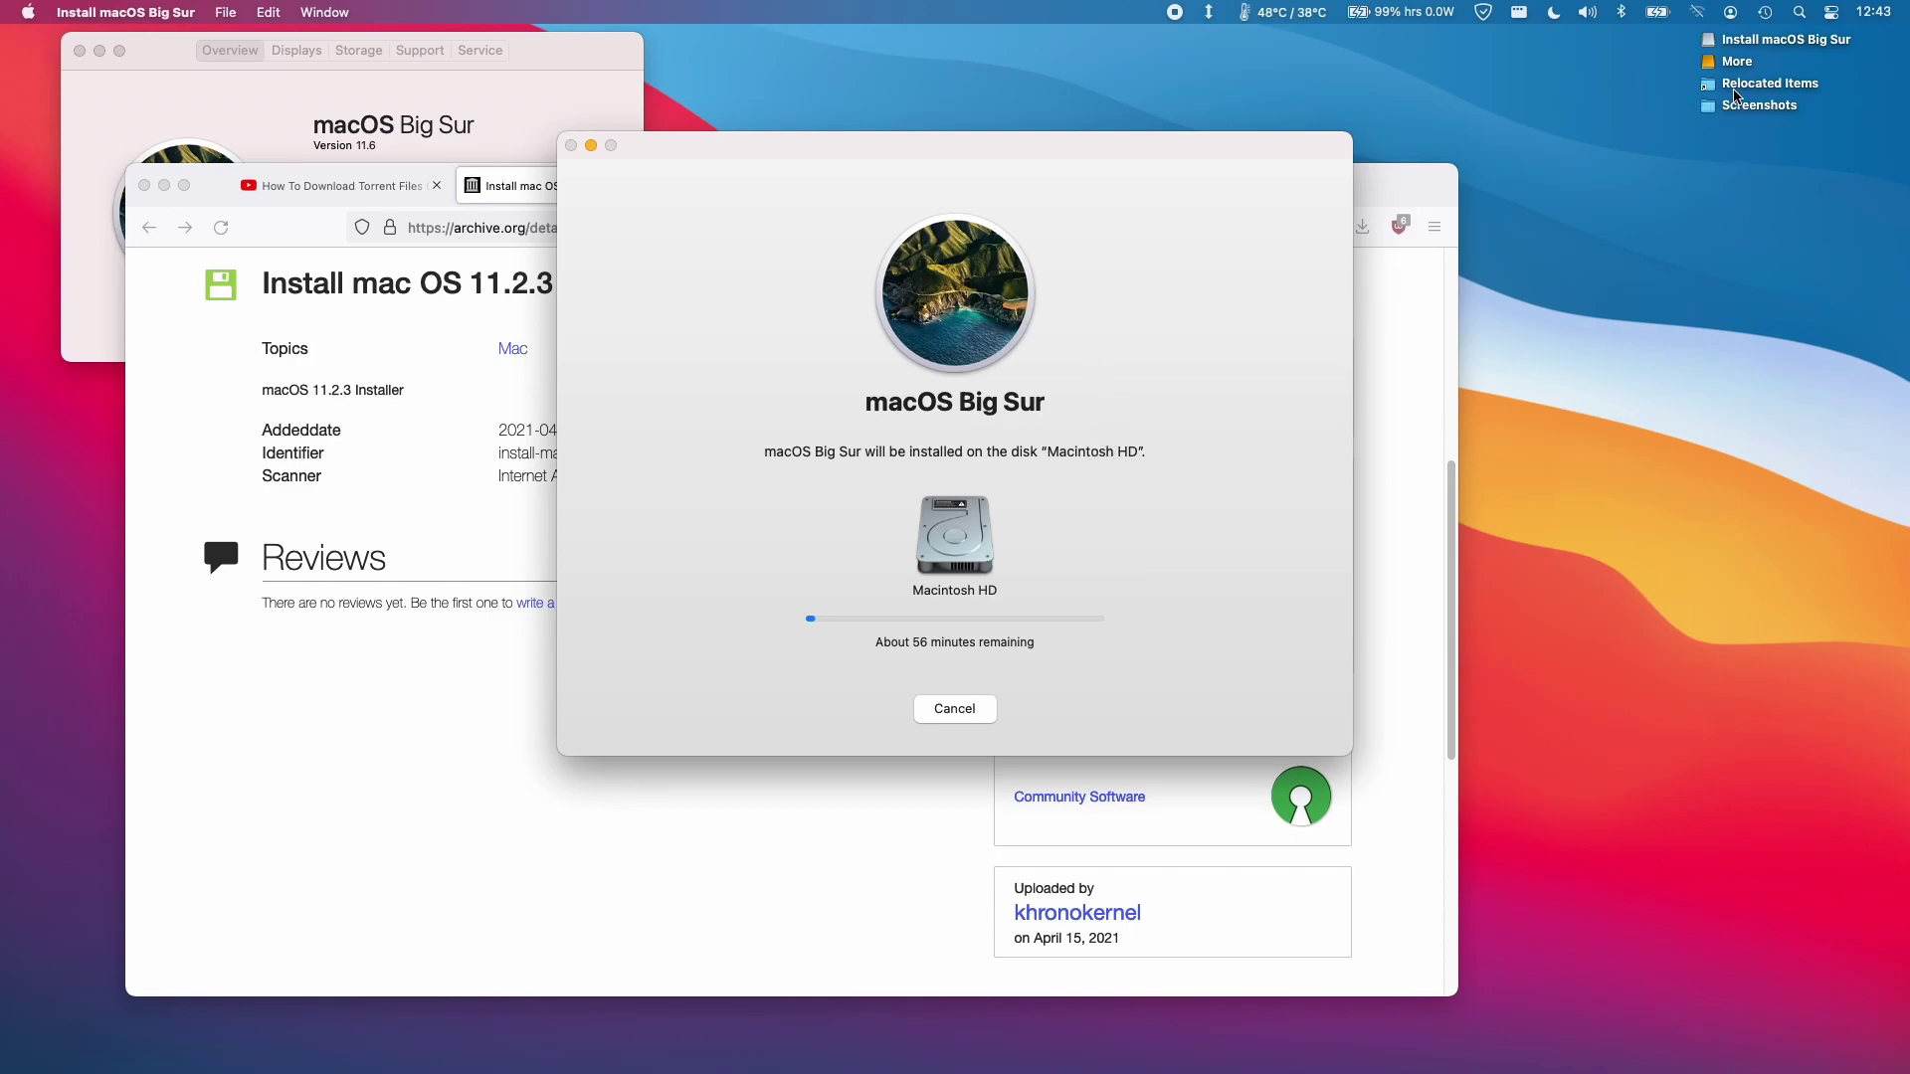
# Switch briefly to Finder and back to the installer while Big Sur 11.2.3 installs
pyautogui.click(1730, 91)
pyautogui.click(1343, 288)
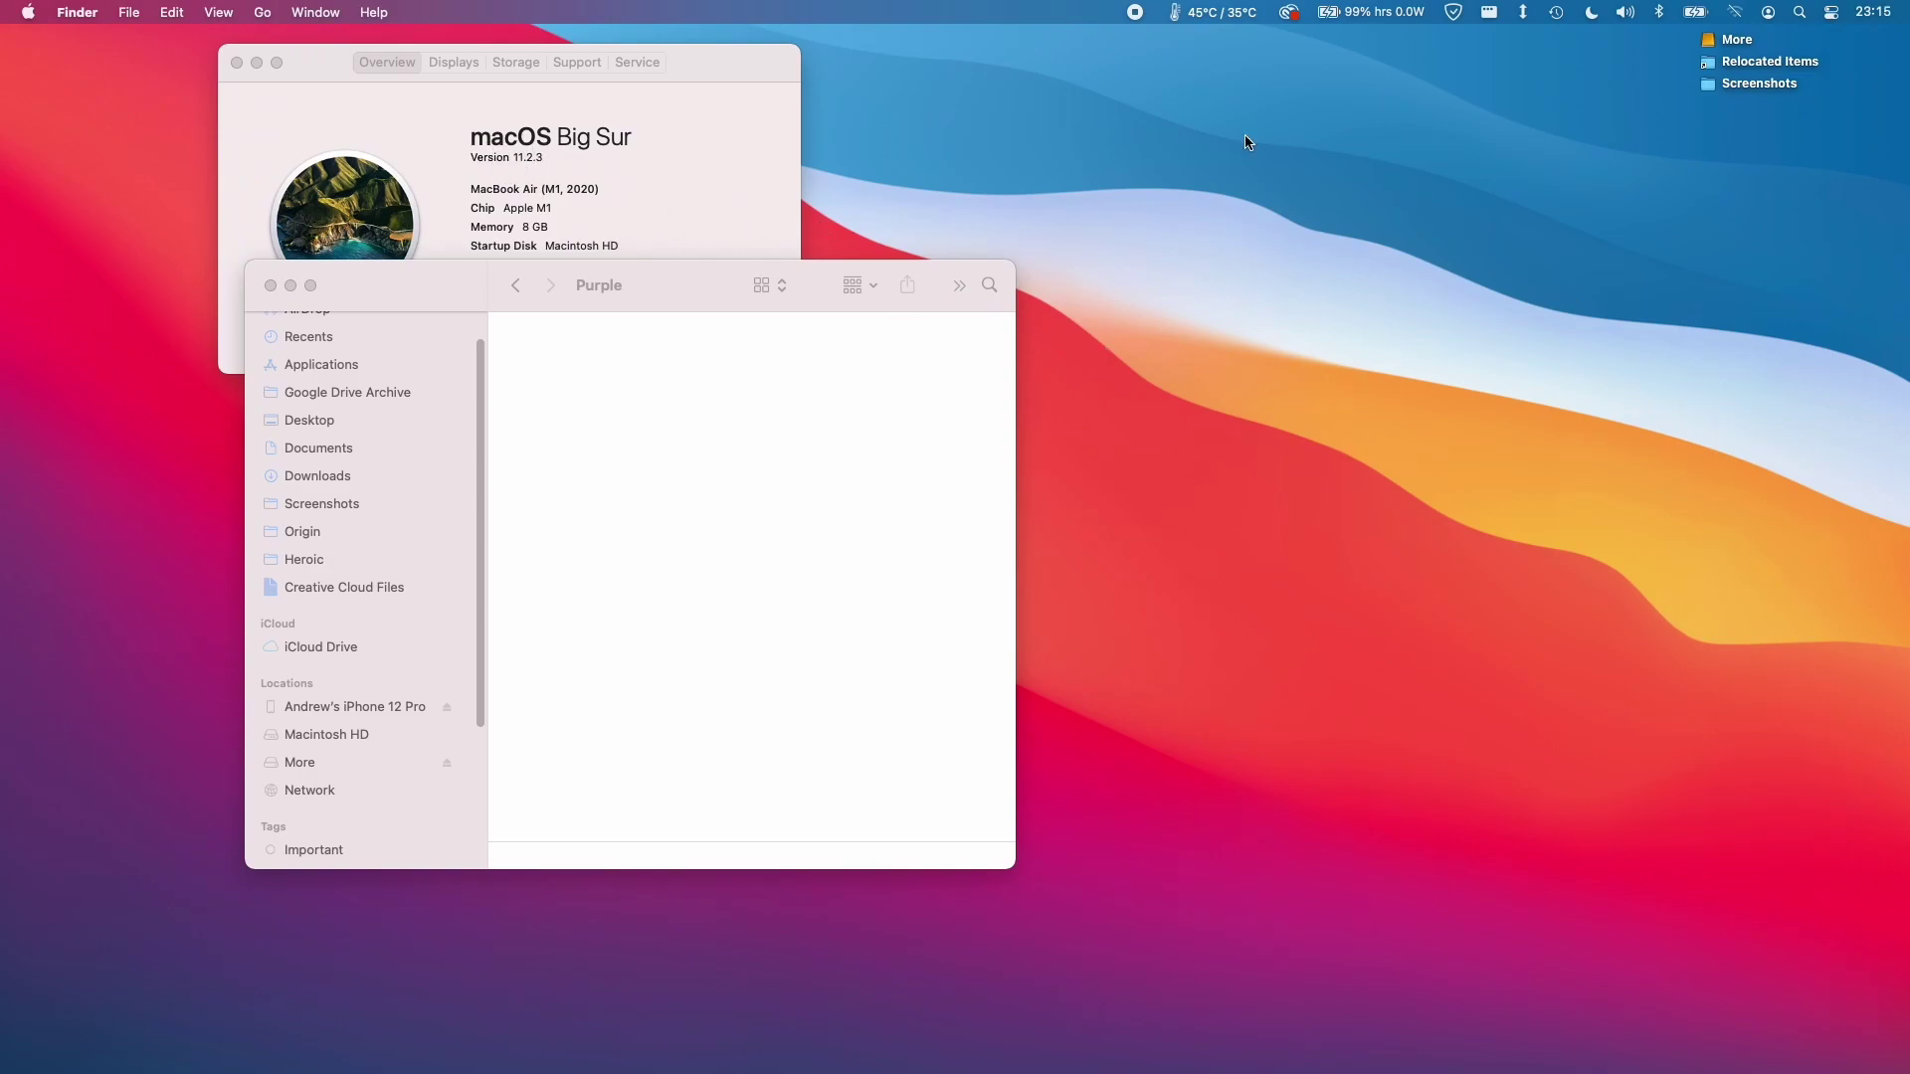
# Open Relocated Items and expand Configuration > private > etc down to master.passwd.system_default
pyautogui.doubleClick(1740, 70)
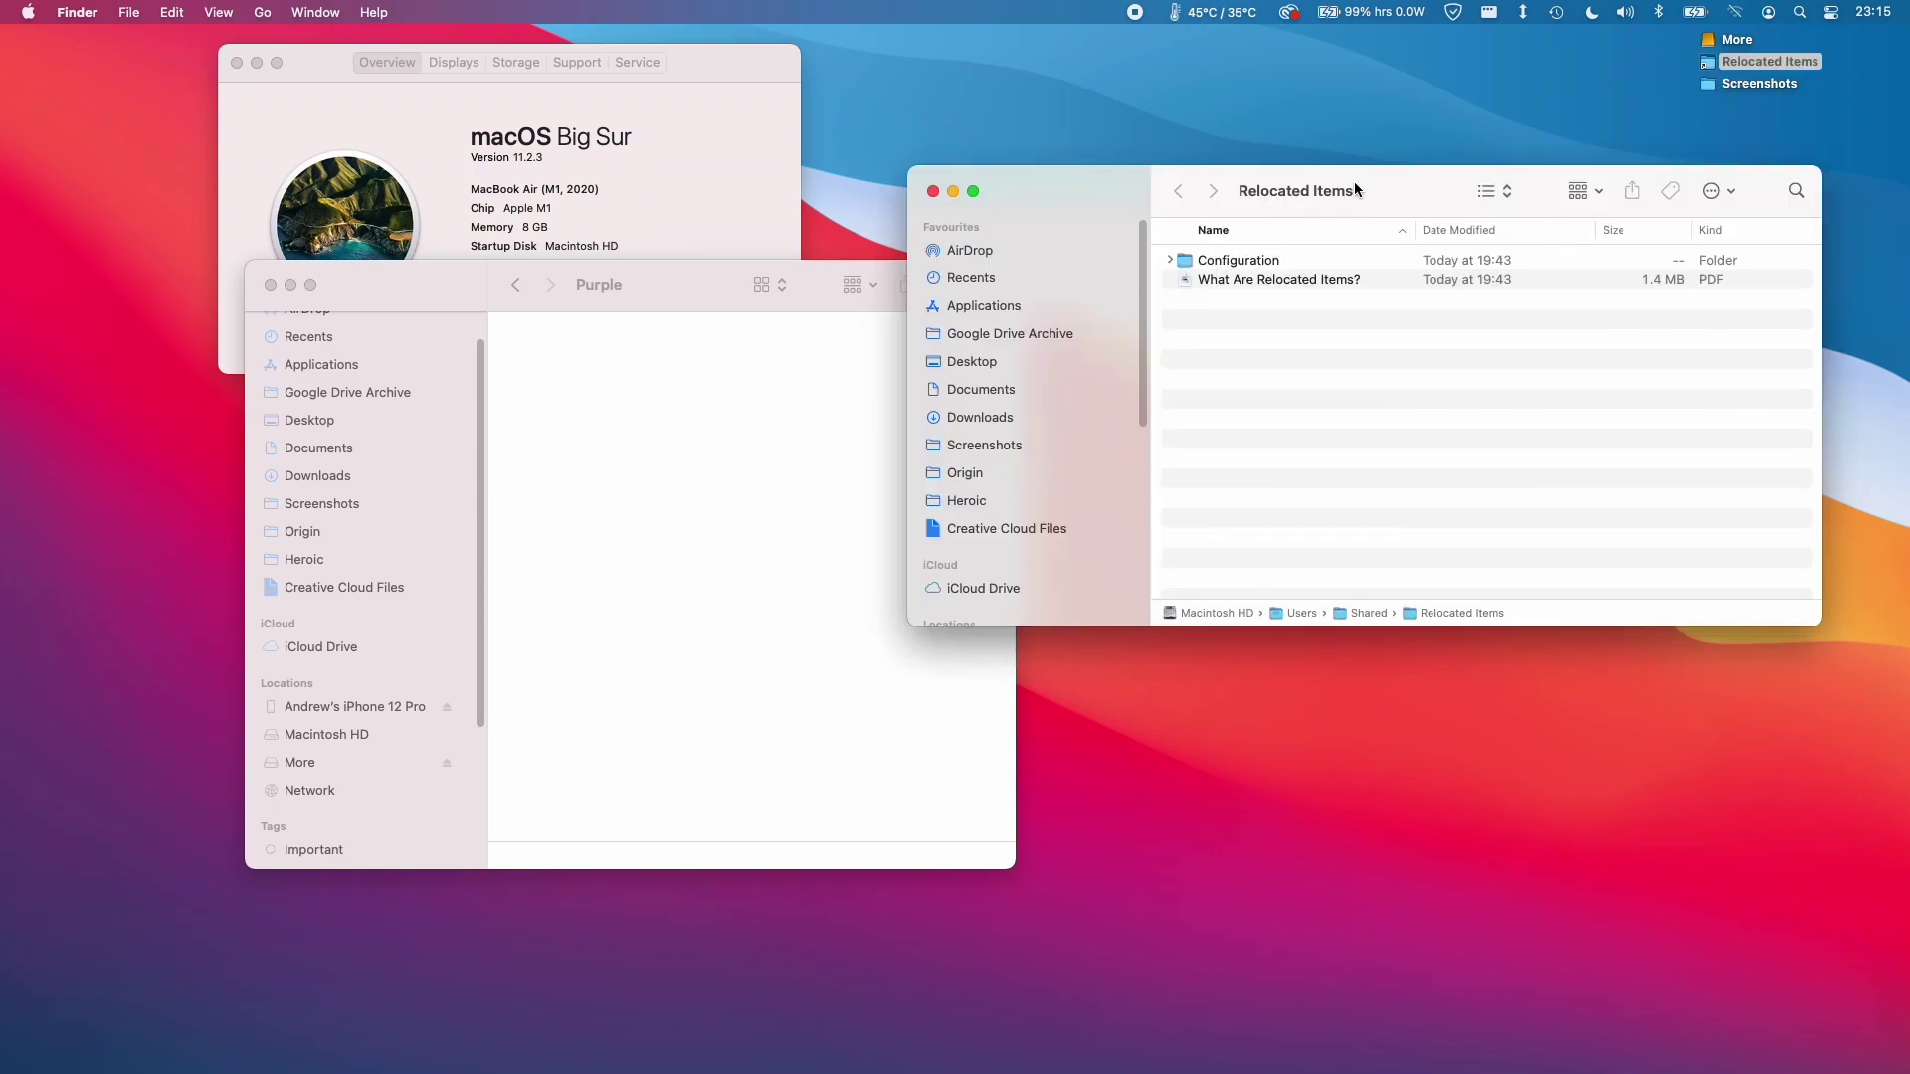
pyautogui.moveTo(1354, 183); pyautogui.dragTo(1130, 205)
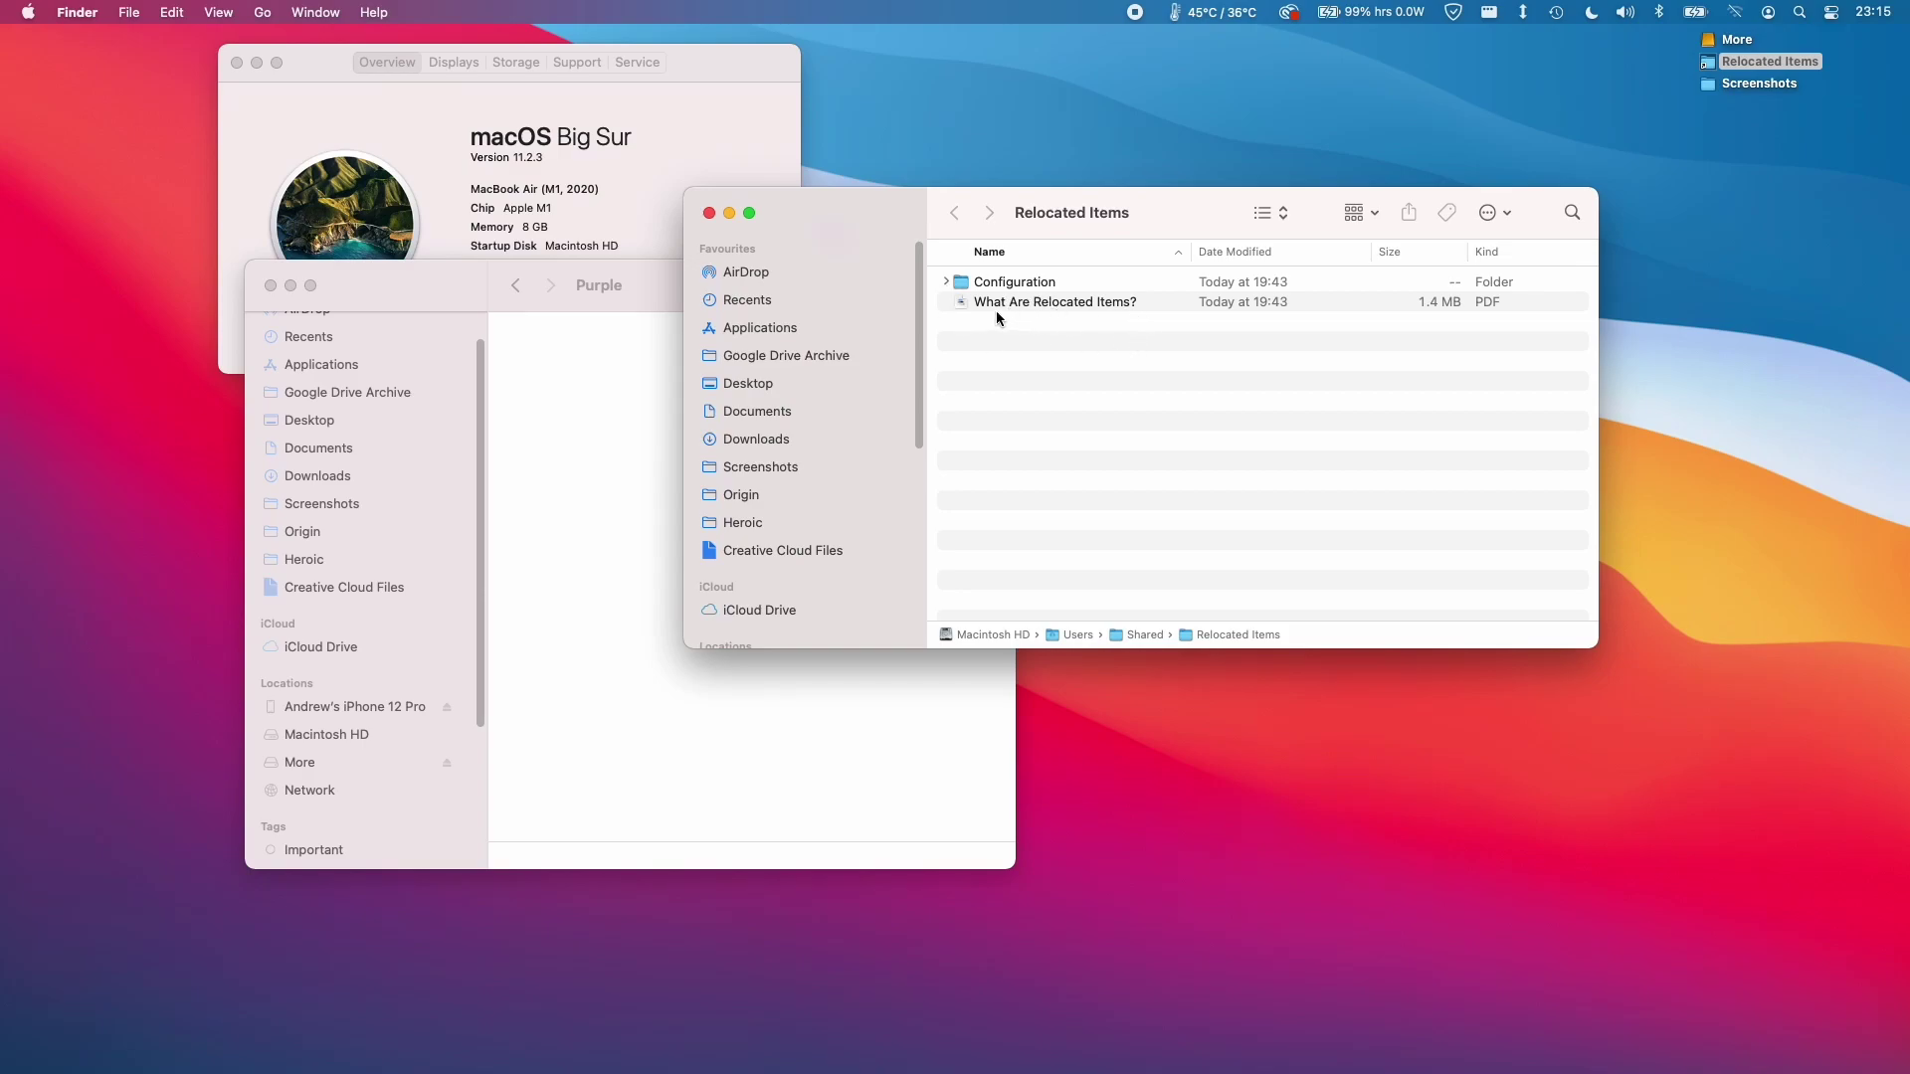
pyautogui.click(961, 282)
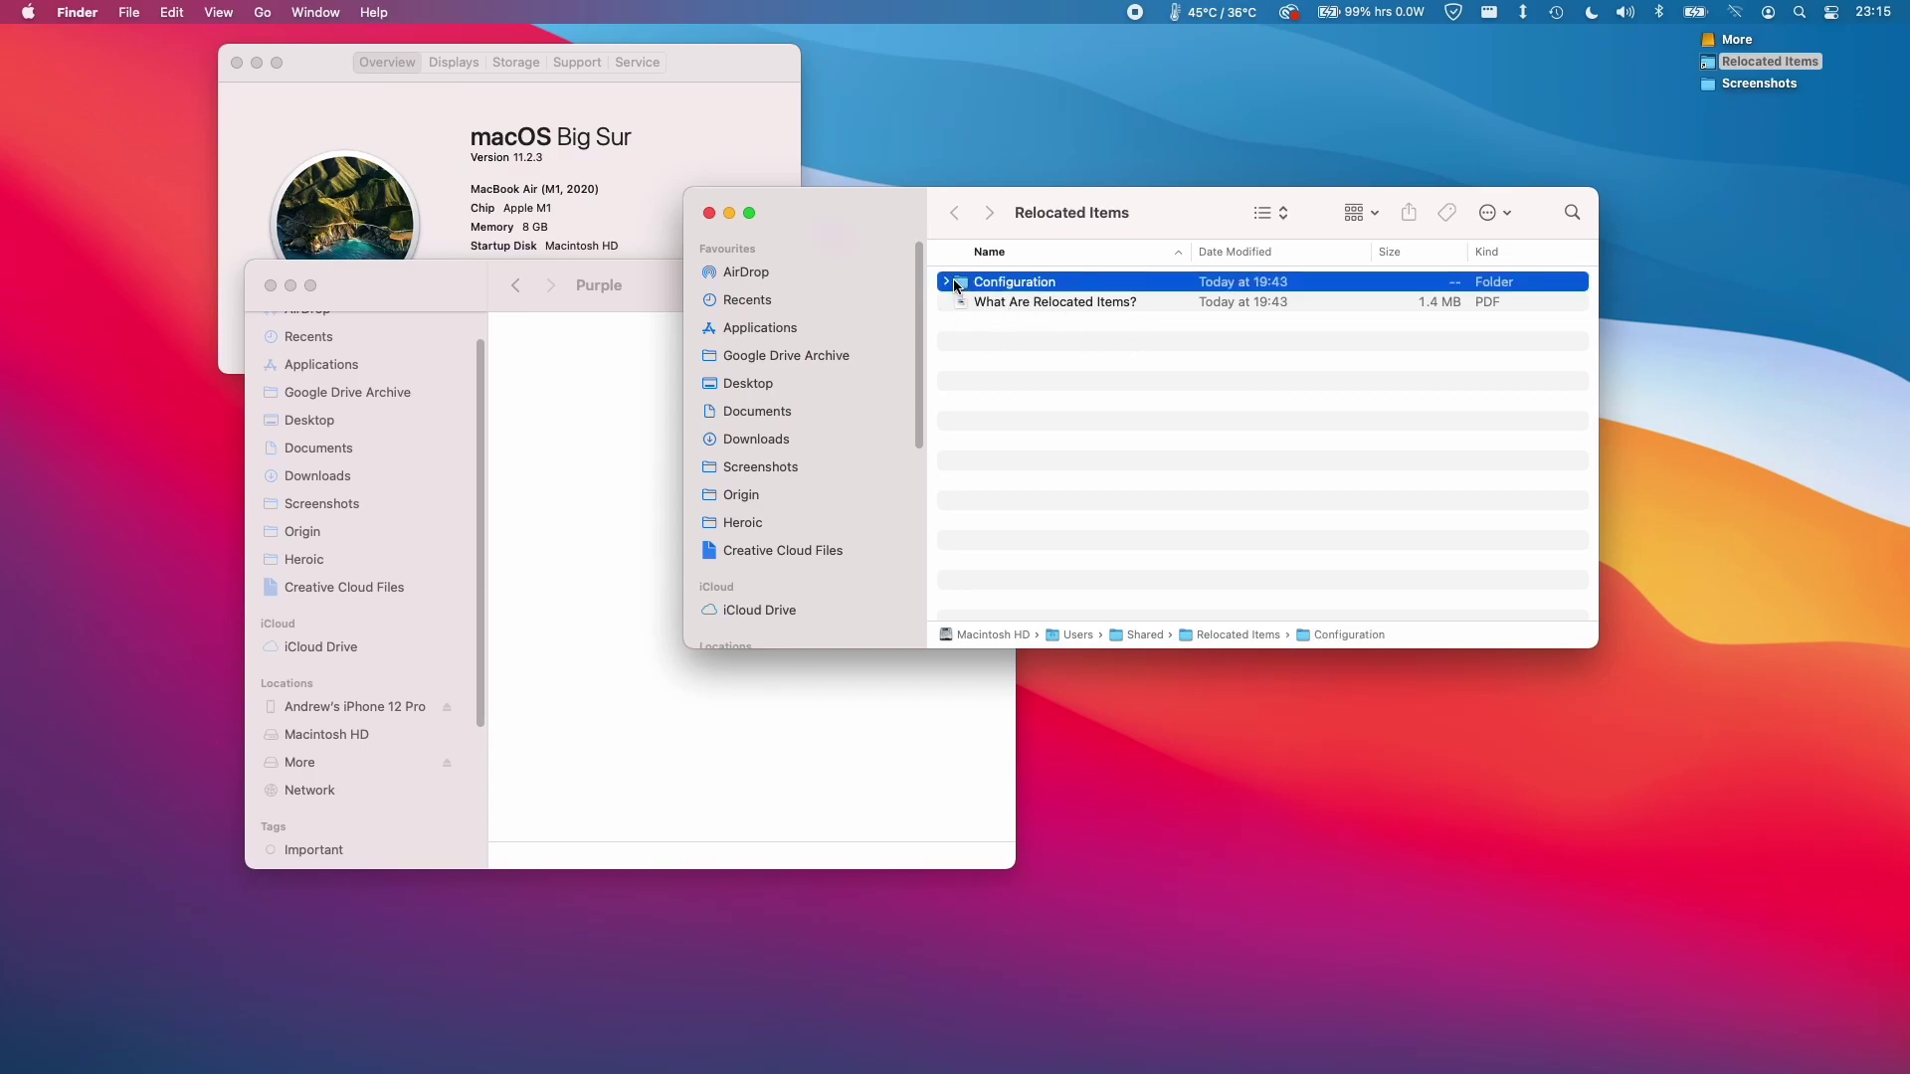
pyautogui.click(946, 282)
pyautogui.click(961, 303)
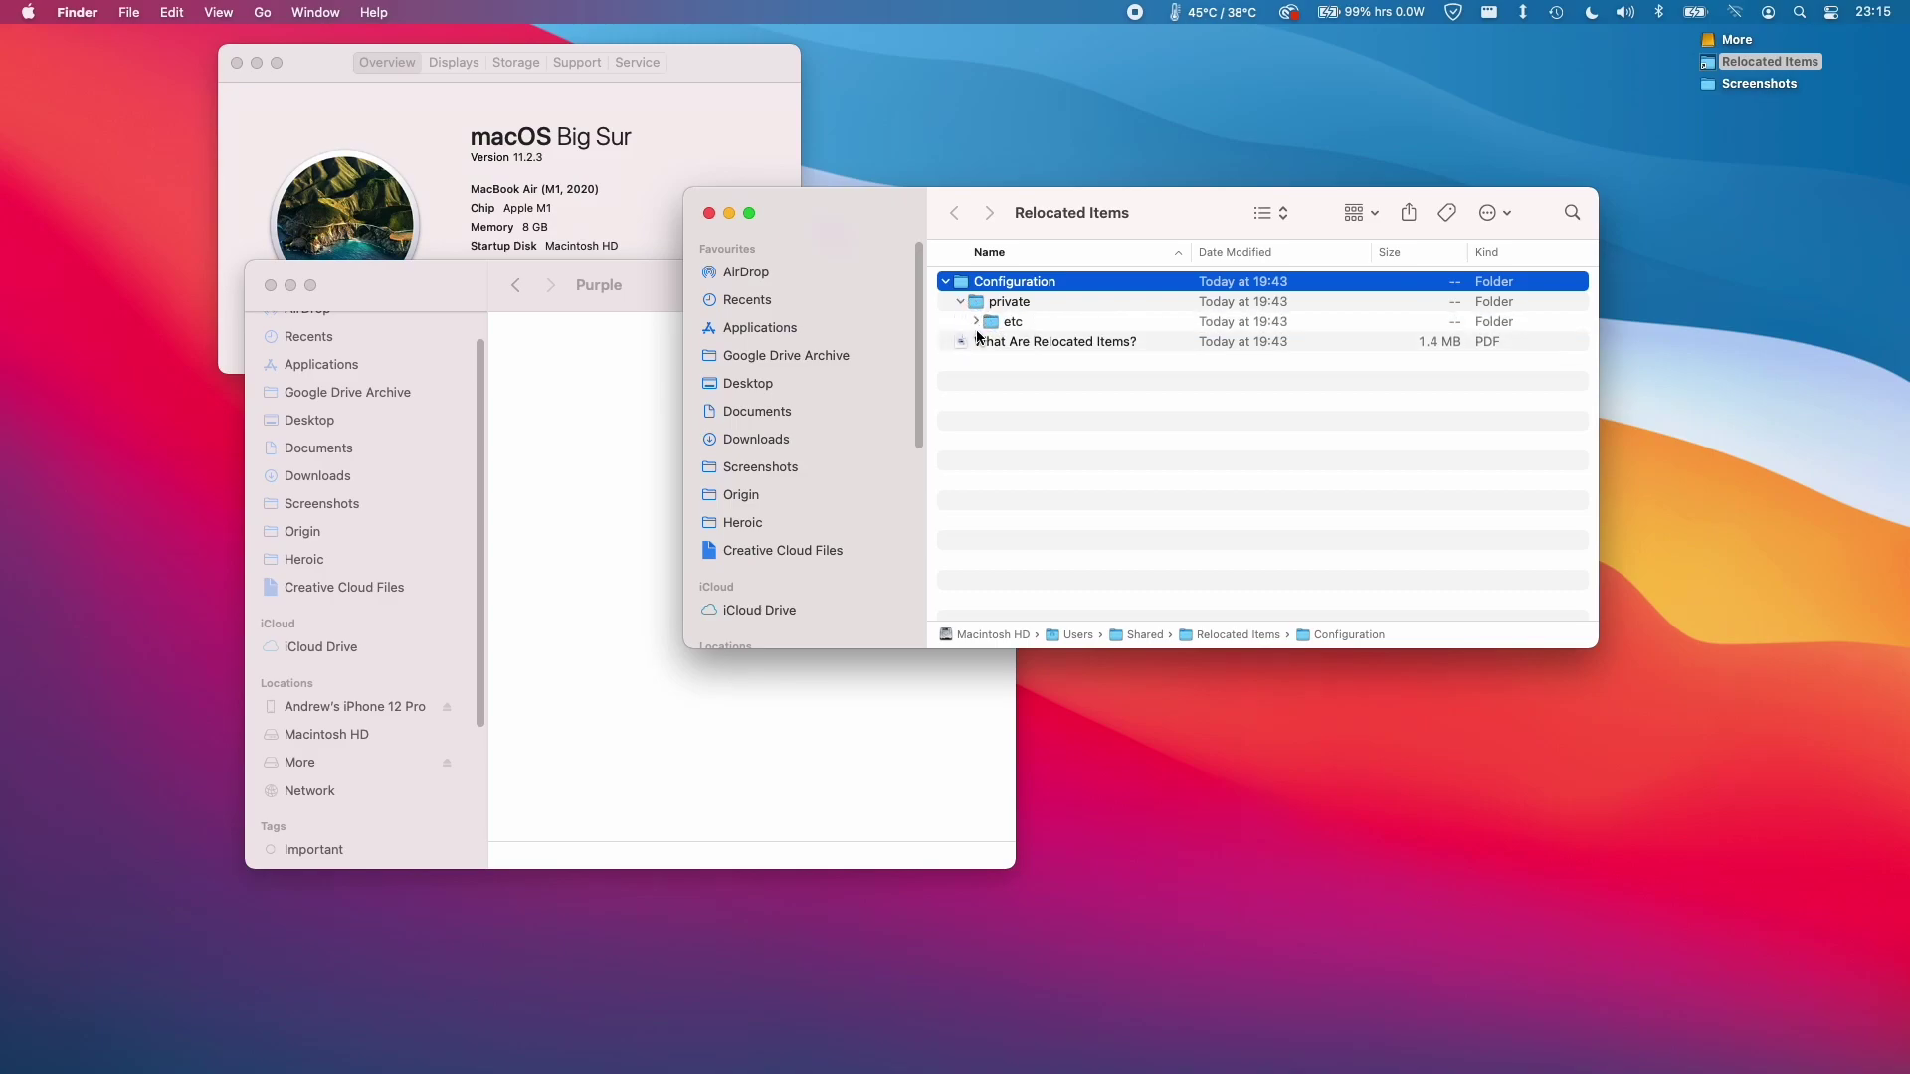
pyautogui.click(975, 324)
pyautogui.click(1098, 344)
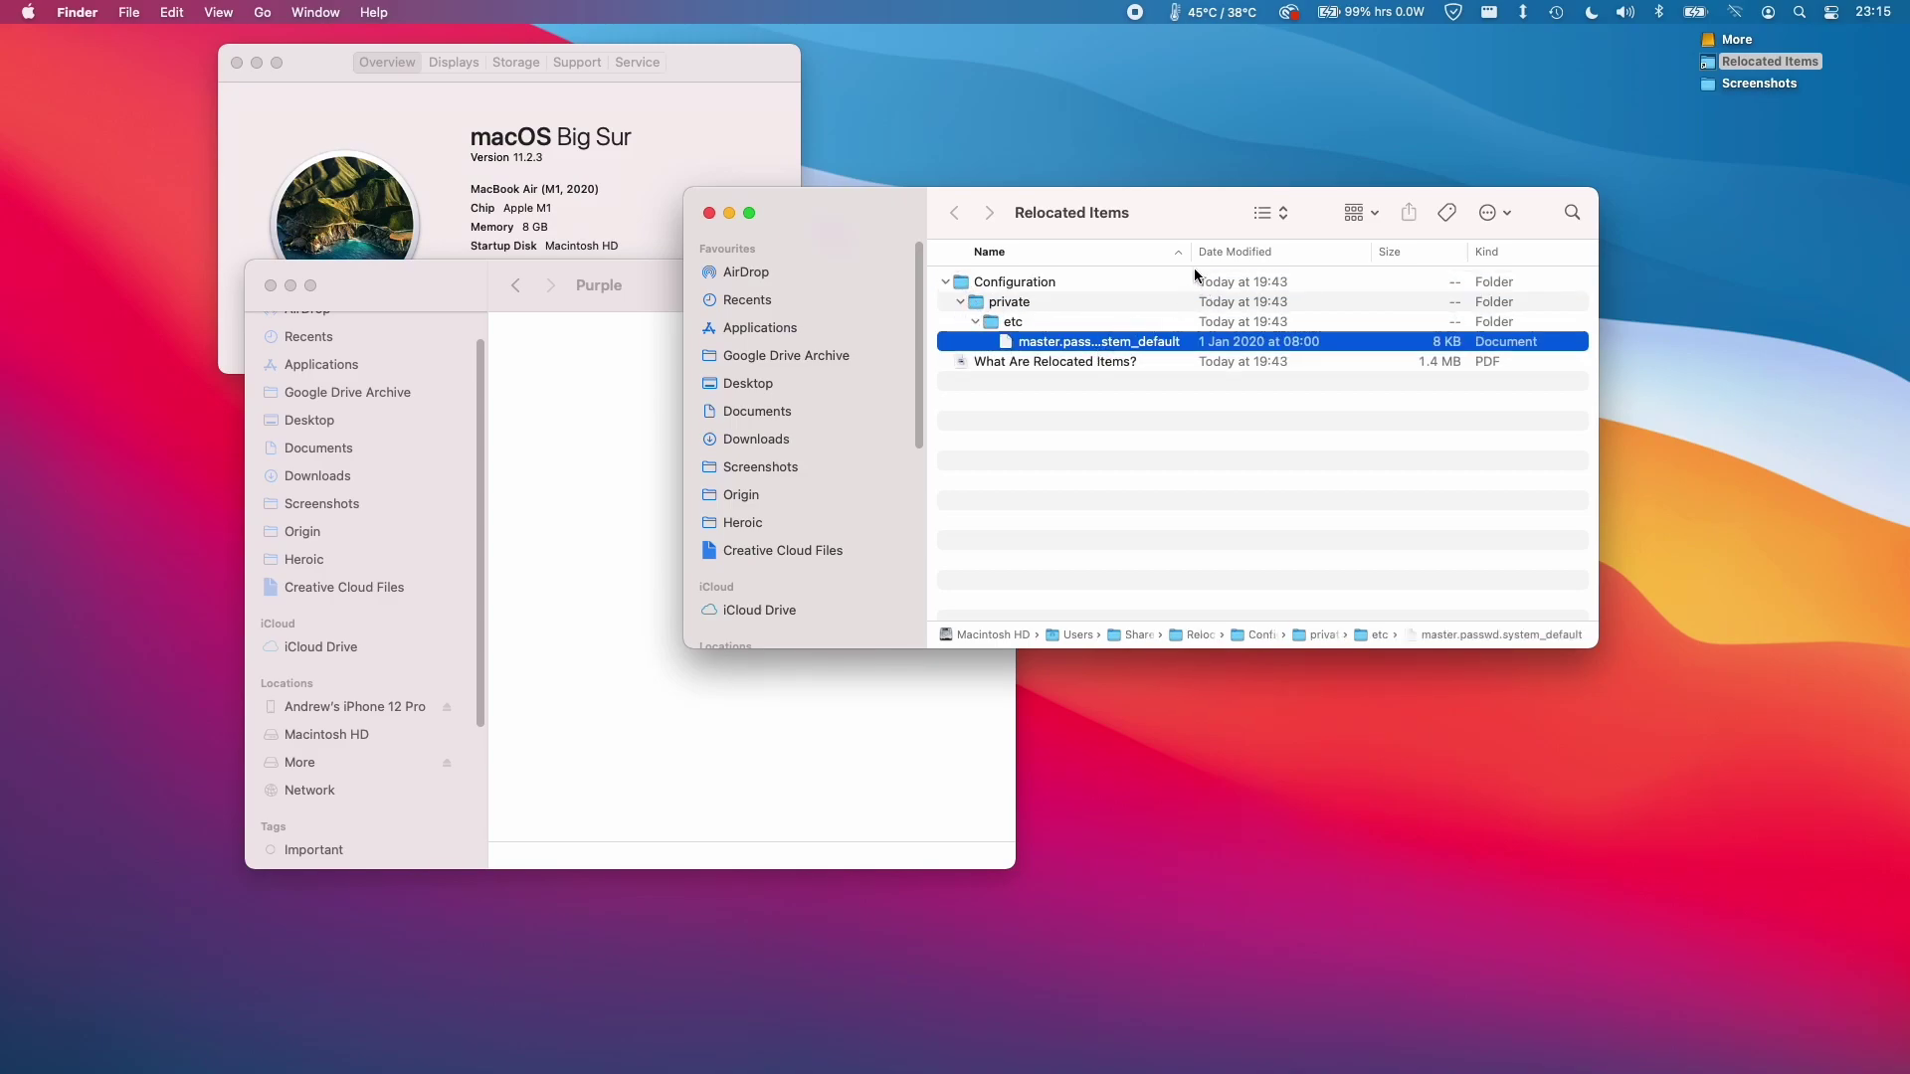
pyautogui.moveTo(1190, 252); pyautogui.dragTo(1376, 252)
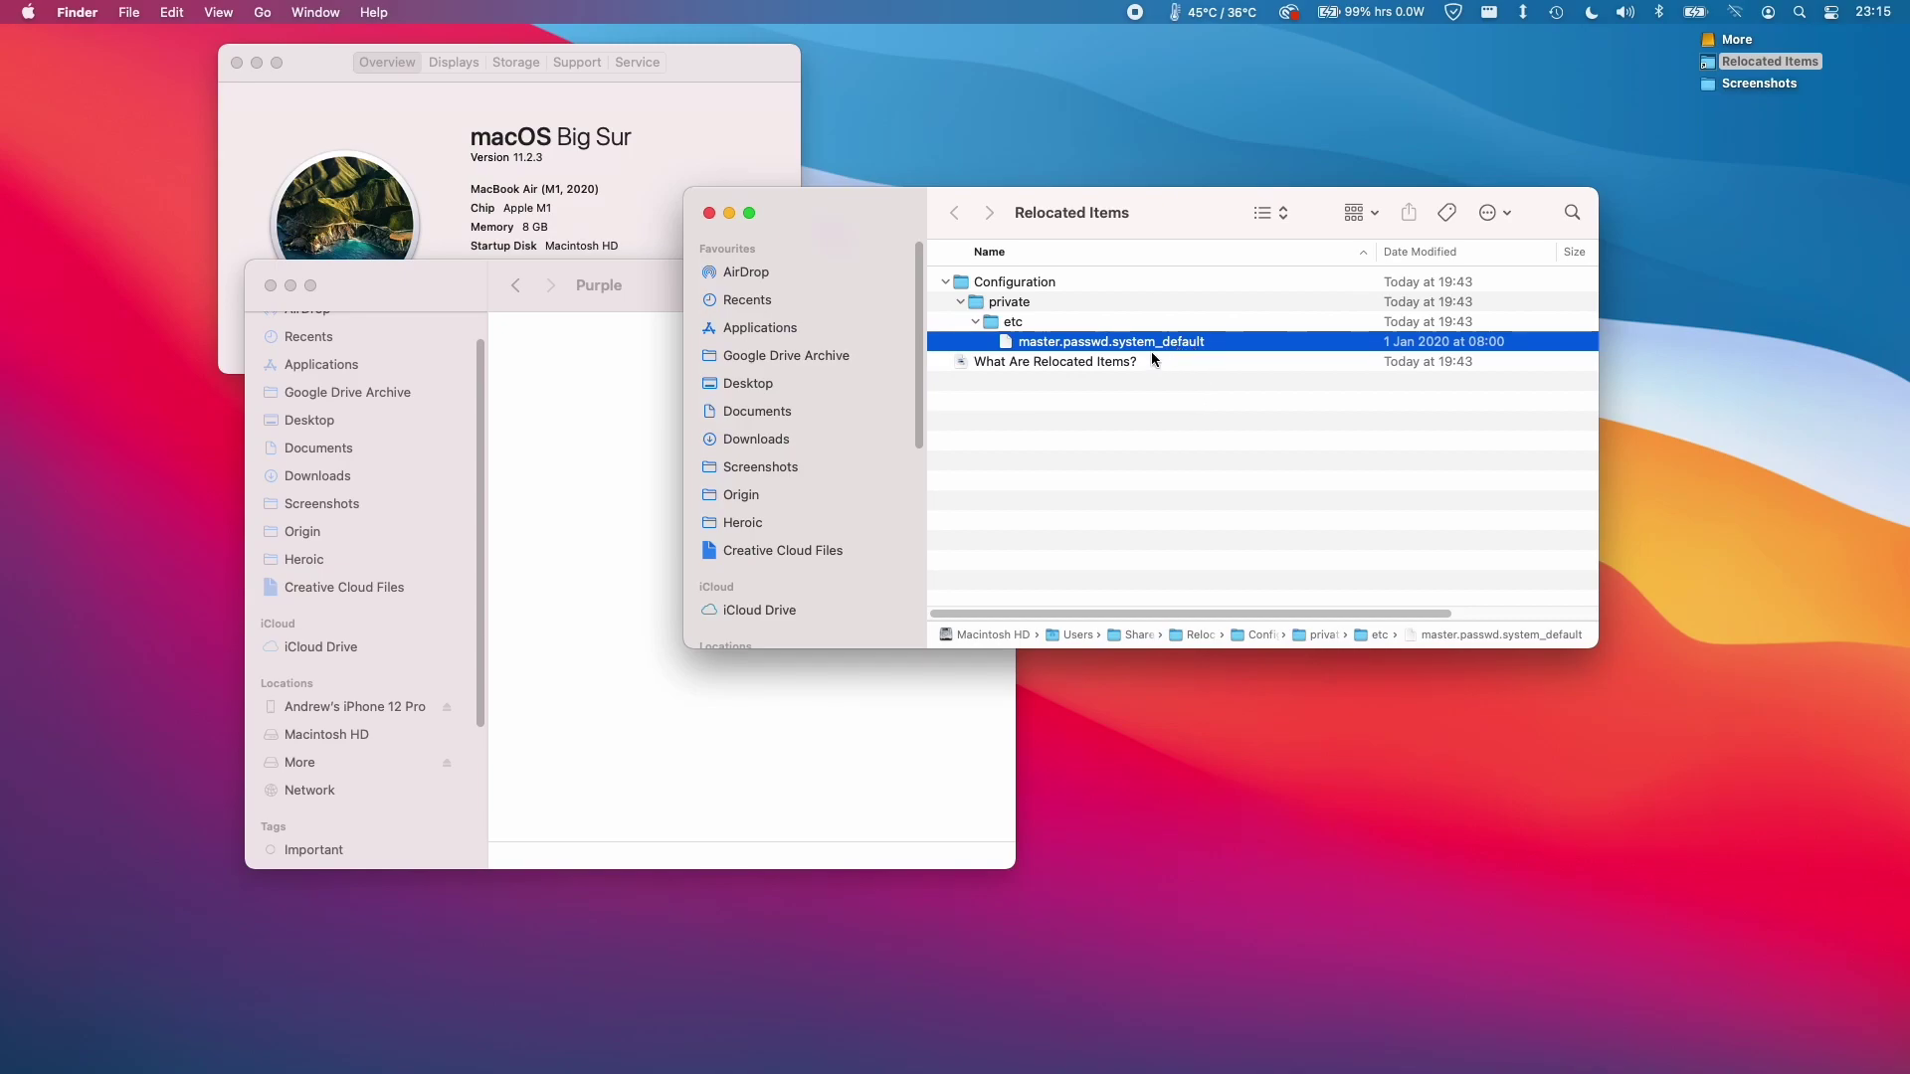
pyautogui.click(1181, 434)
# Quick Look the 'What Are Relocated Items?' PDF, then close the Relocated Items window
pyautogui.click(1017, 361)
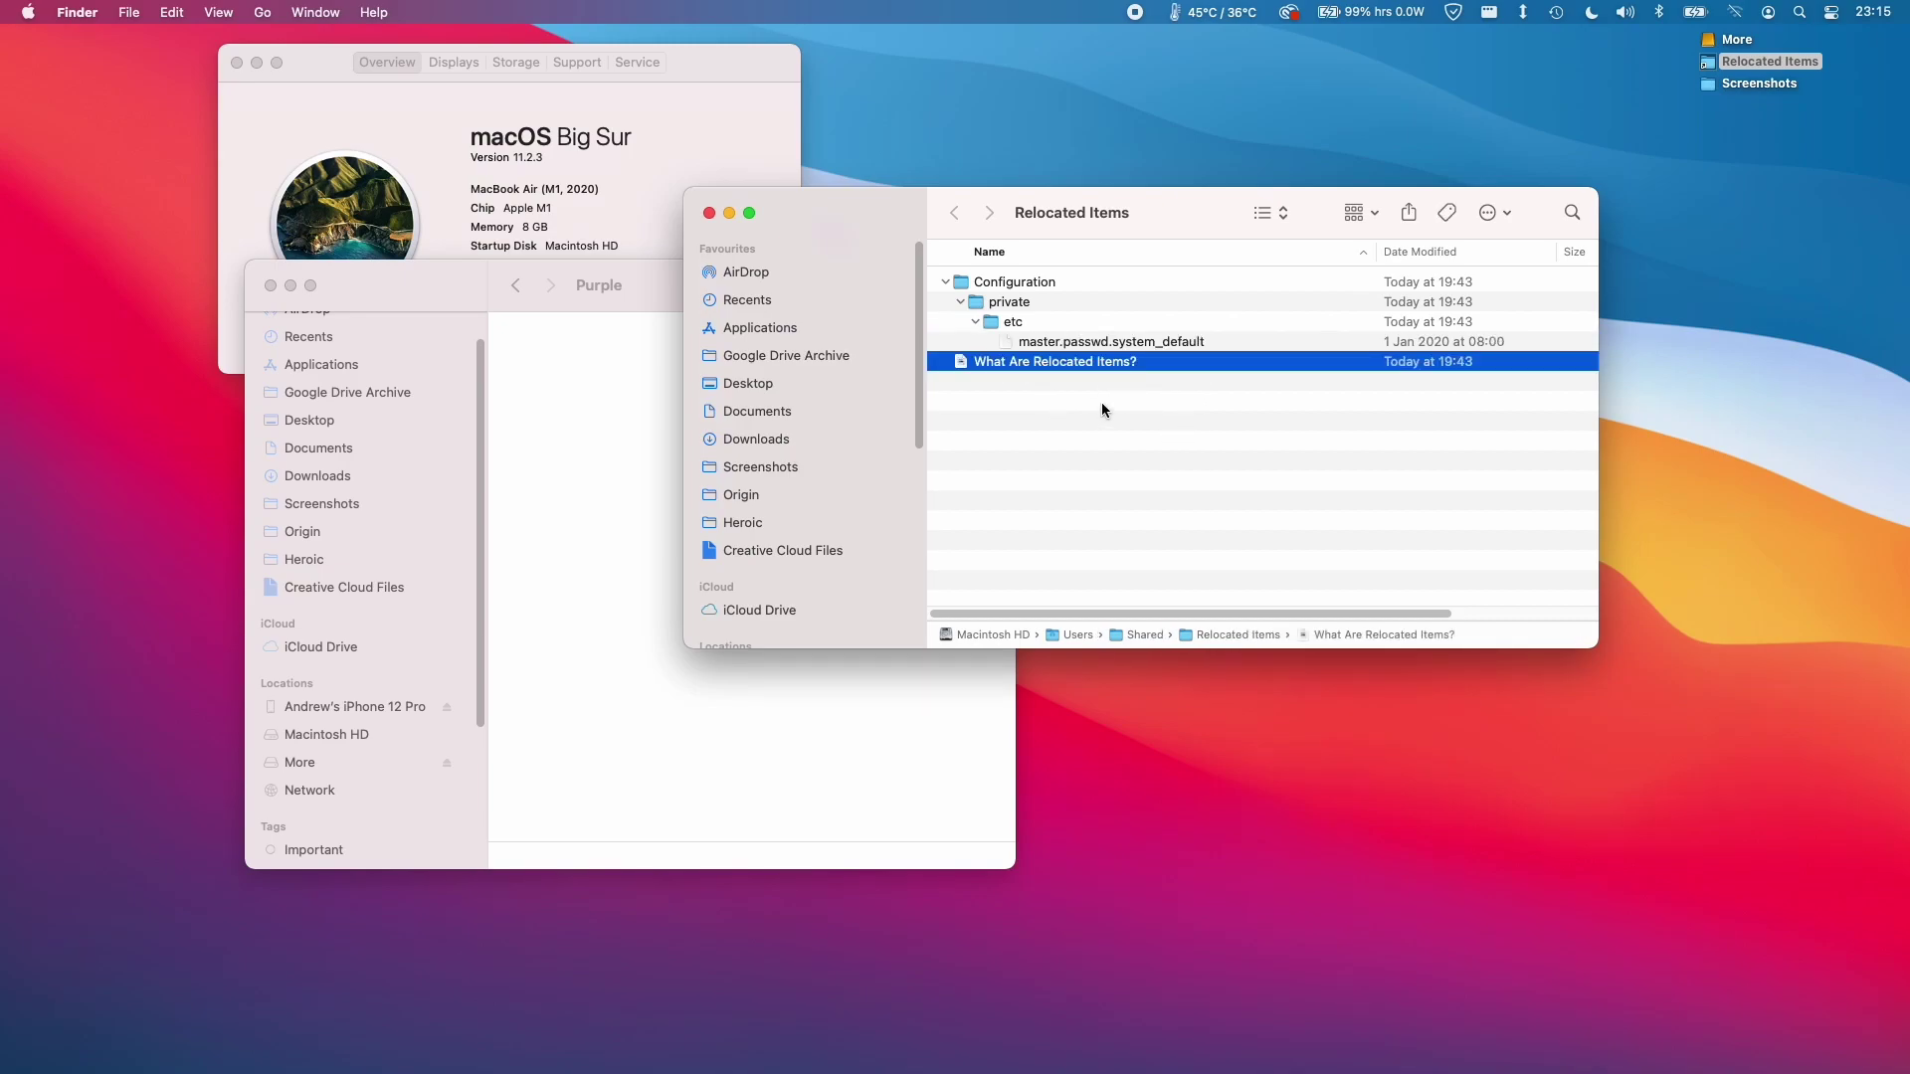
pyautogui.press('space')
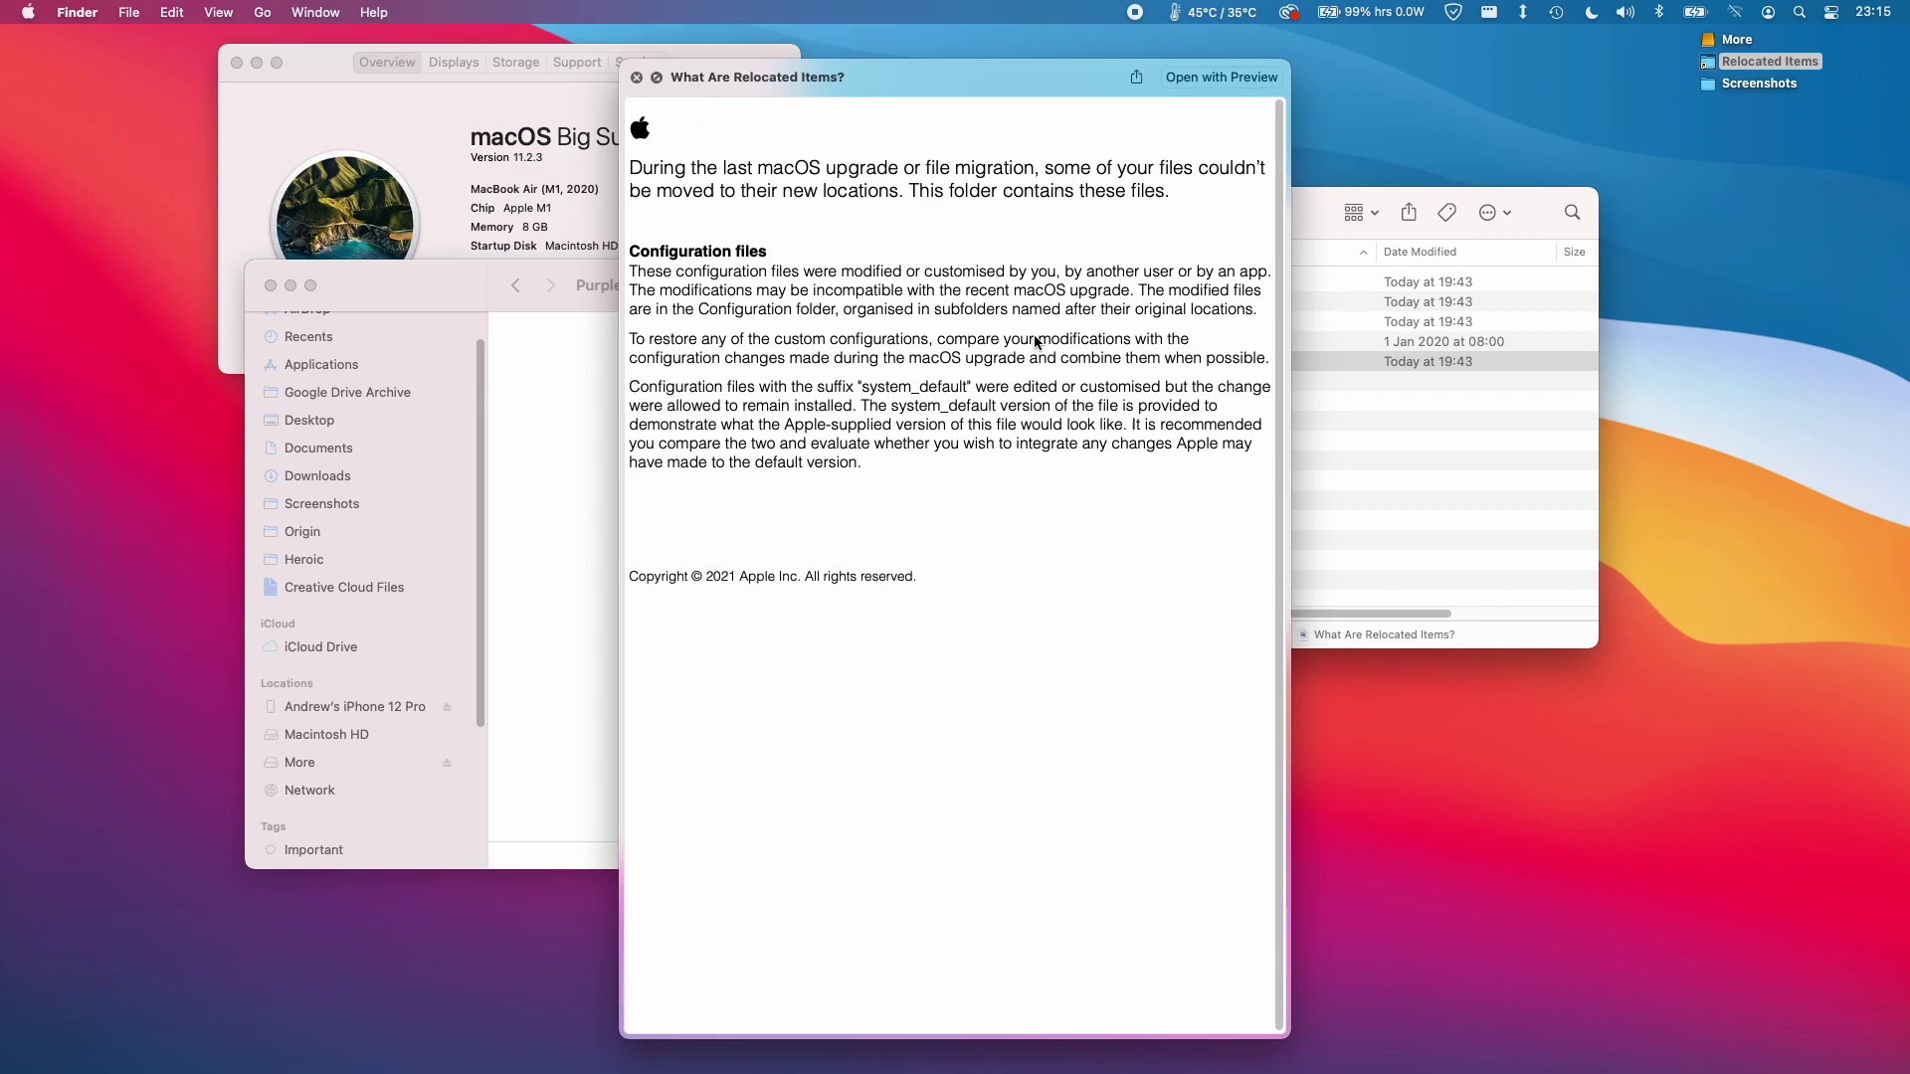
pyautogui.click(636, 78)
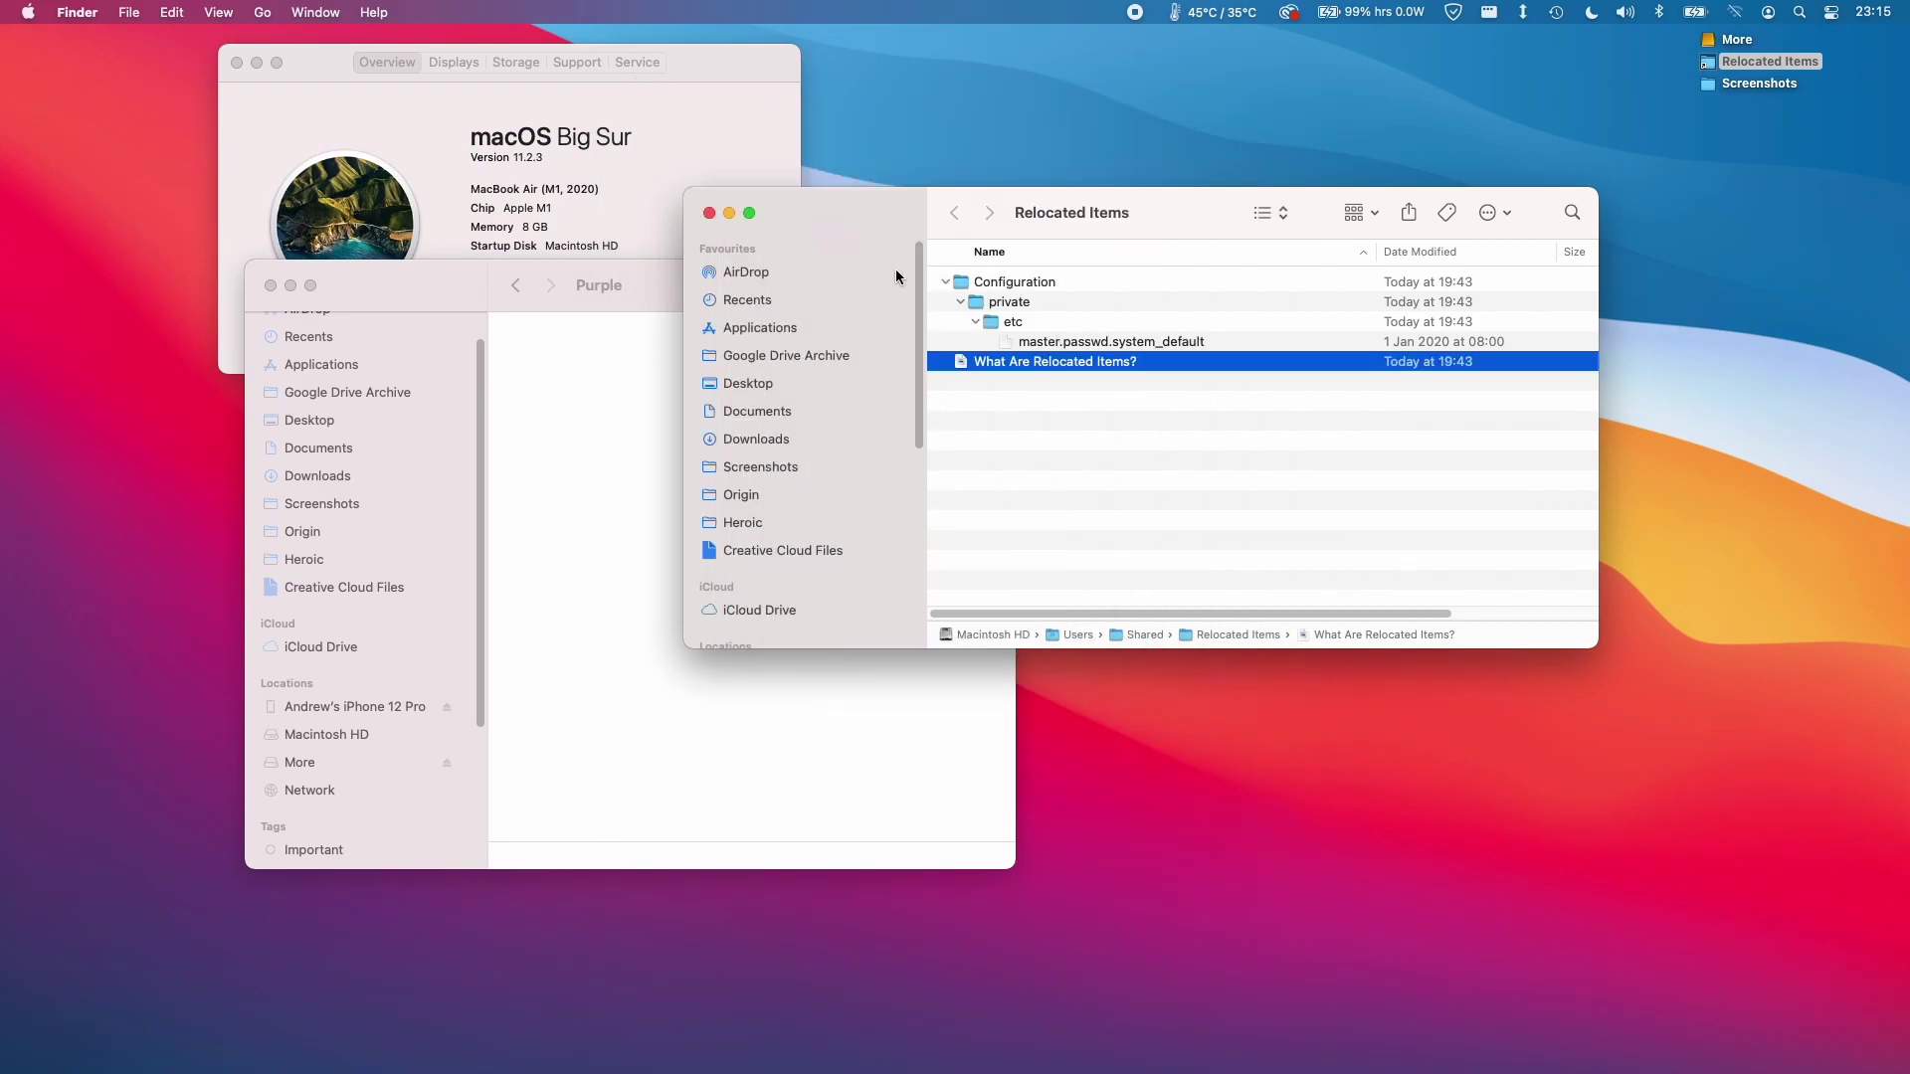
pyautogui.click(709, 213)
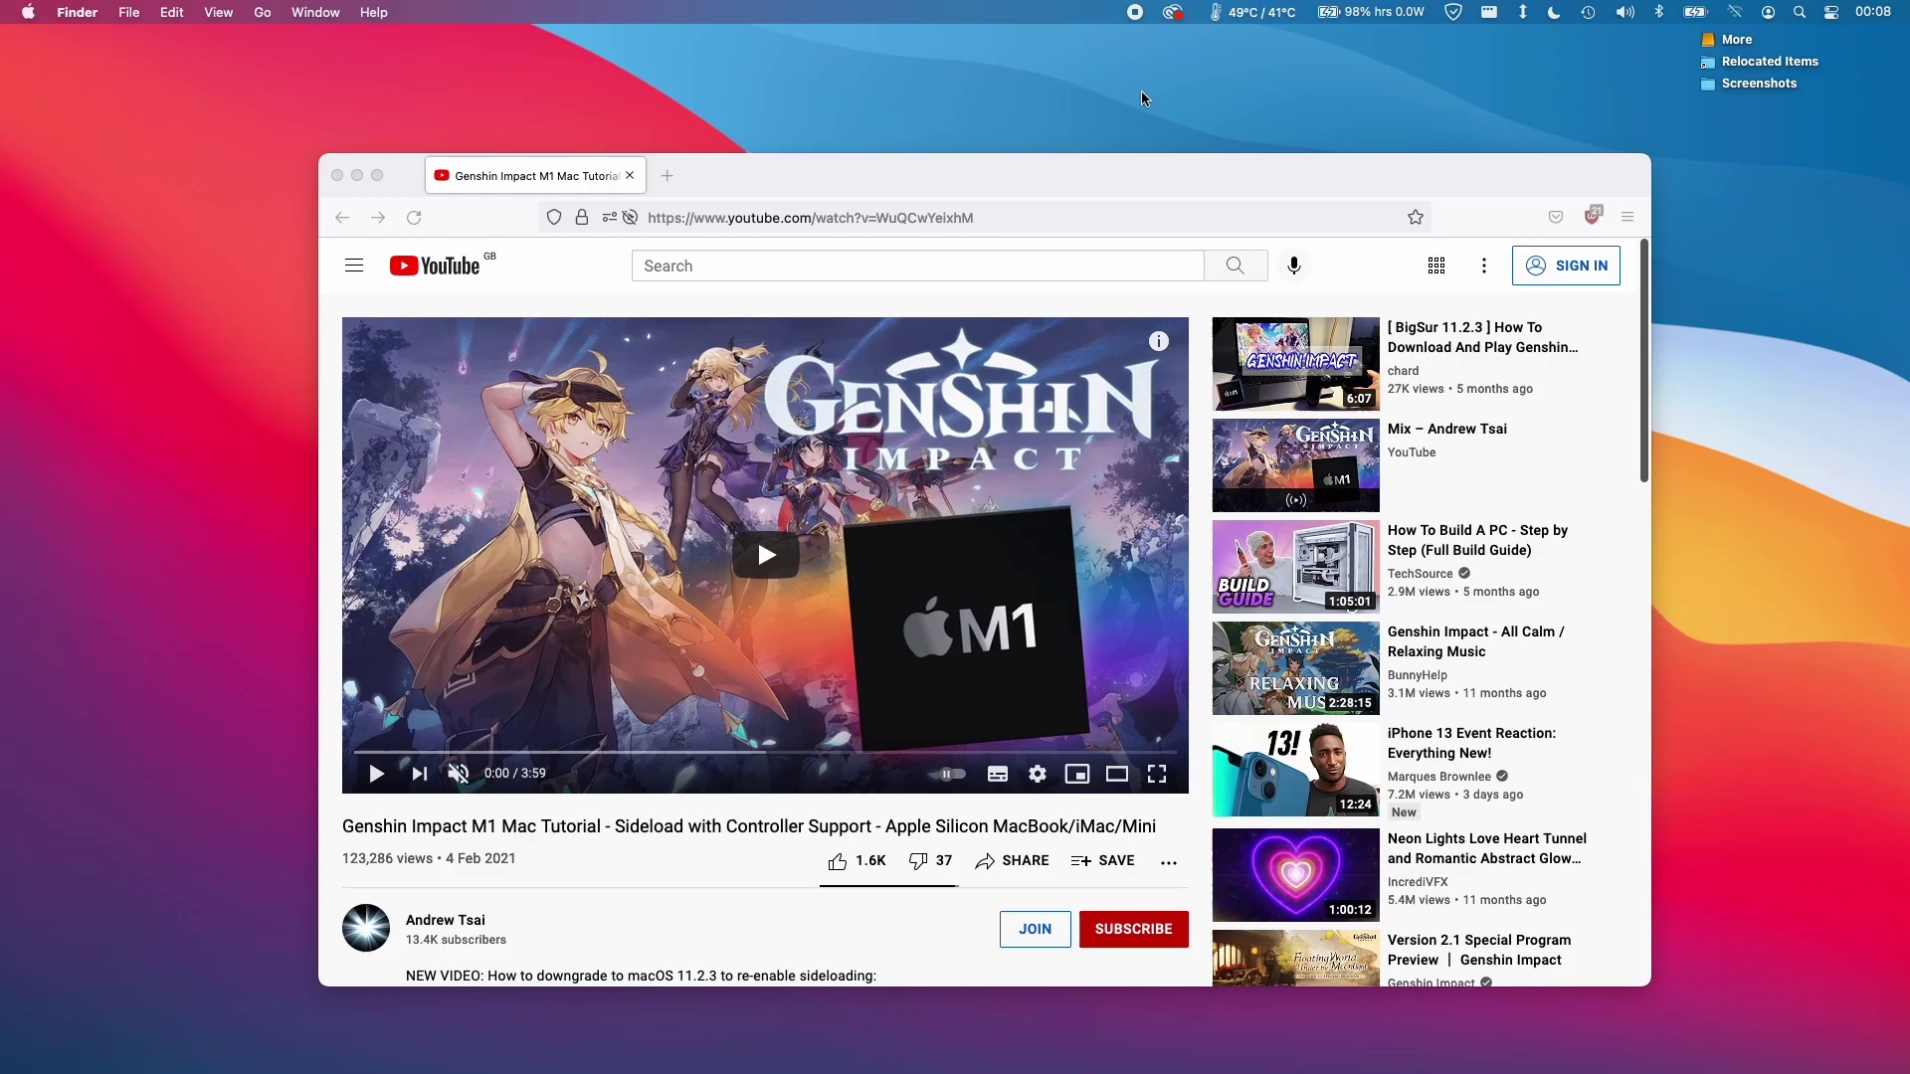
# Minimise the YouTube window and keep using iMazing as a trial
pyautogui.click(358, 176)
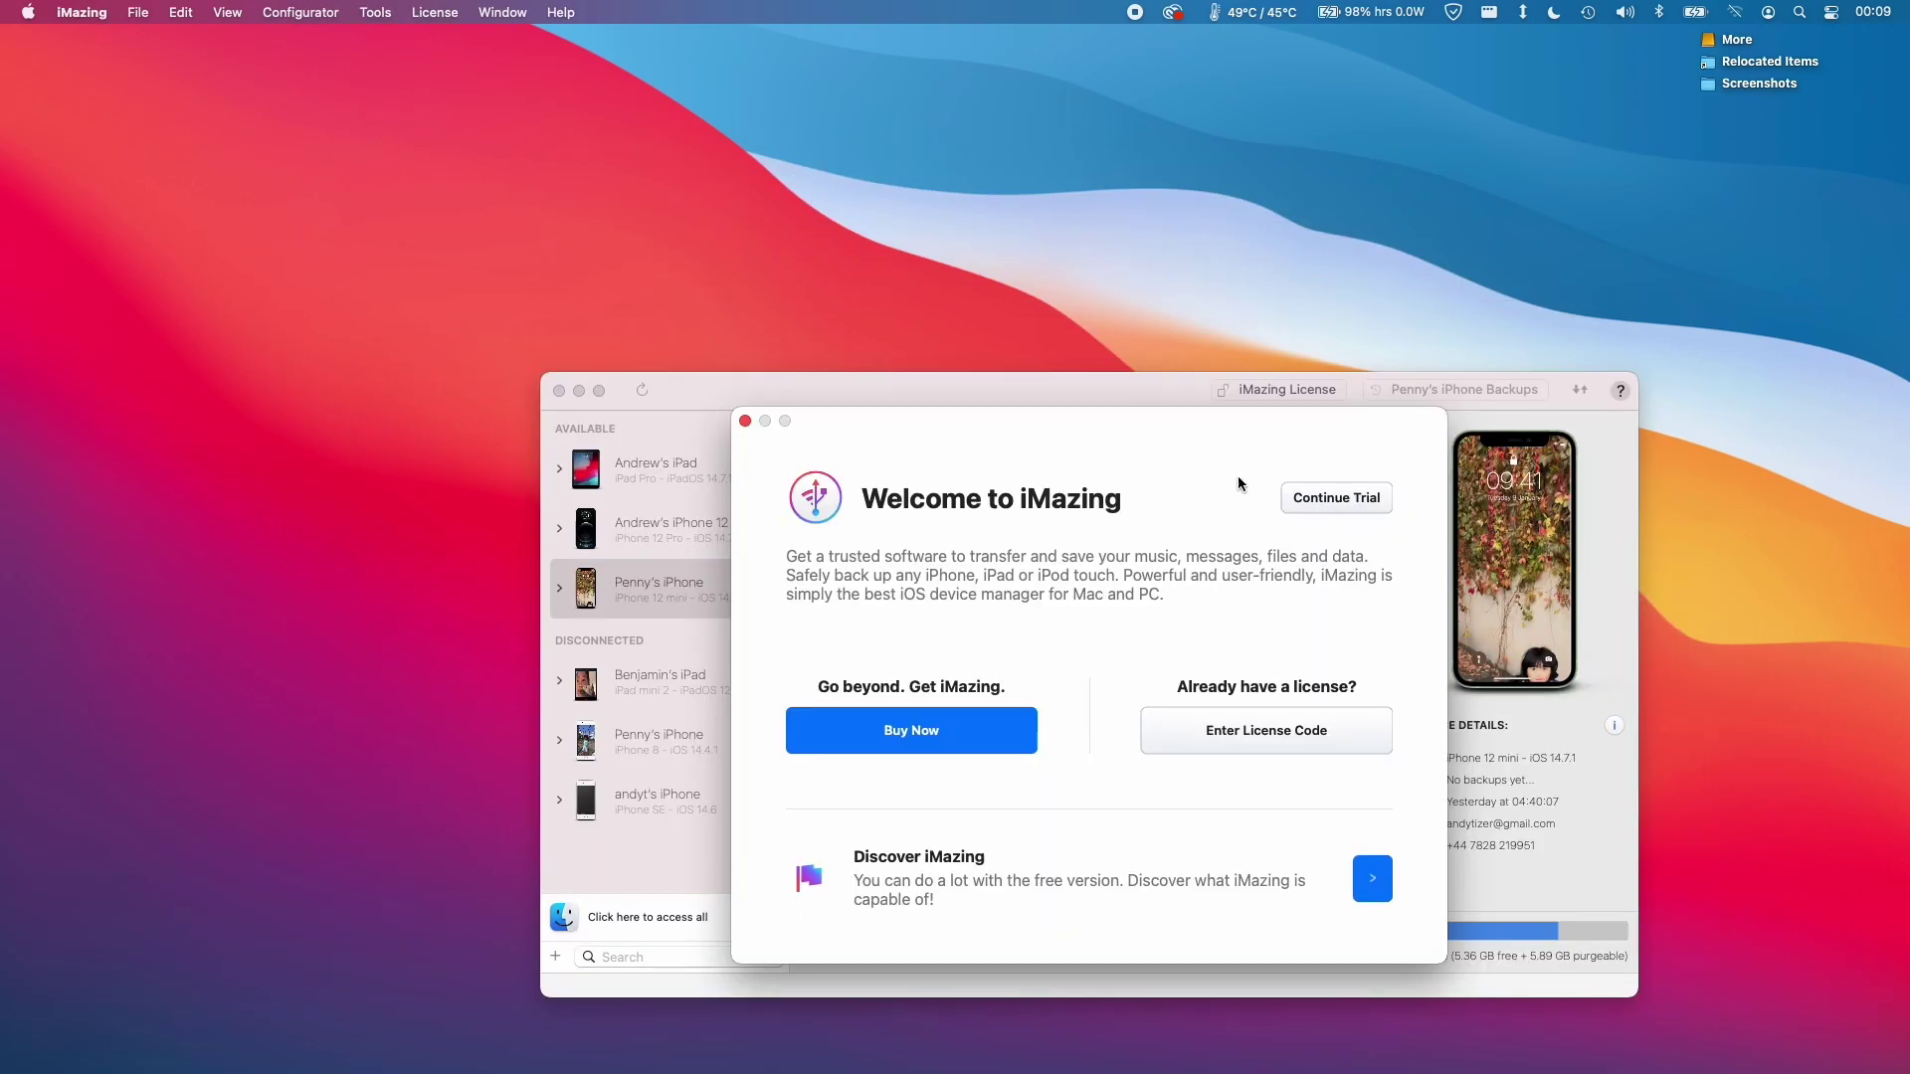
pyautogui.click(1338, 503)
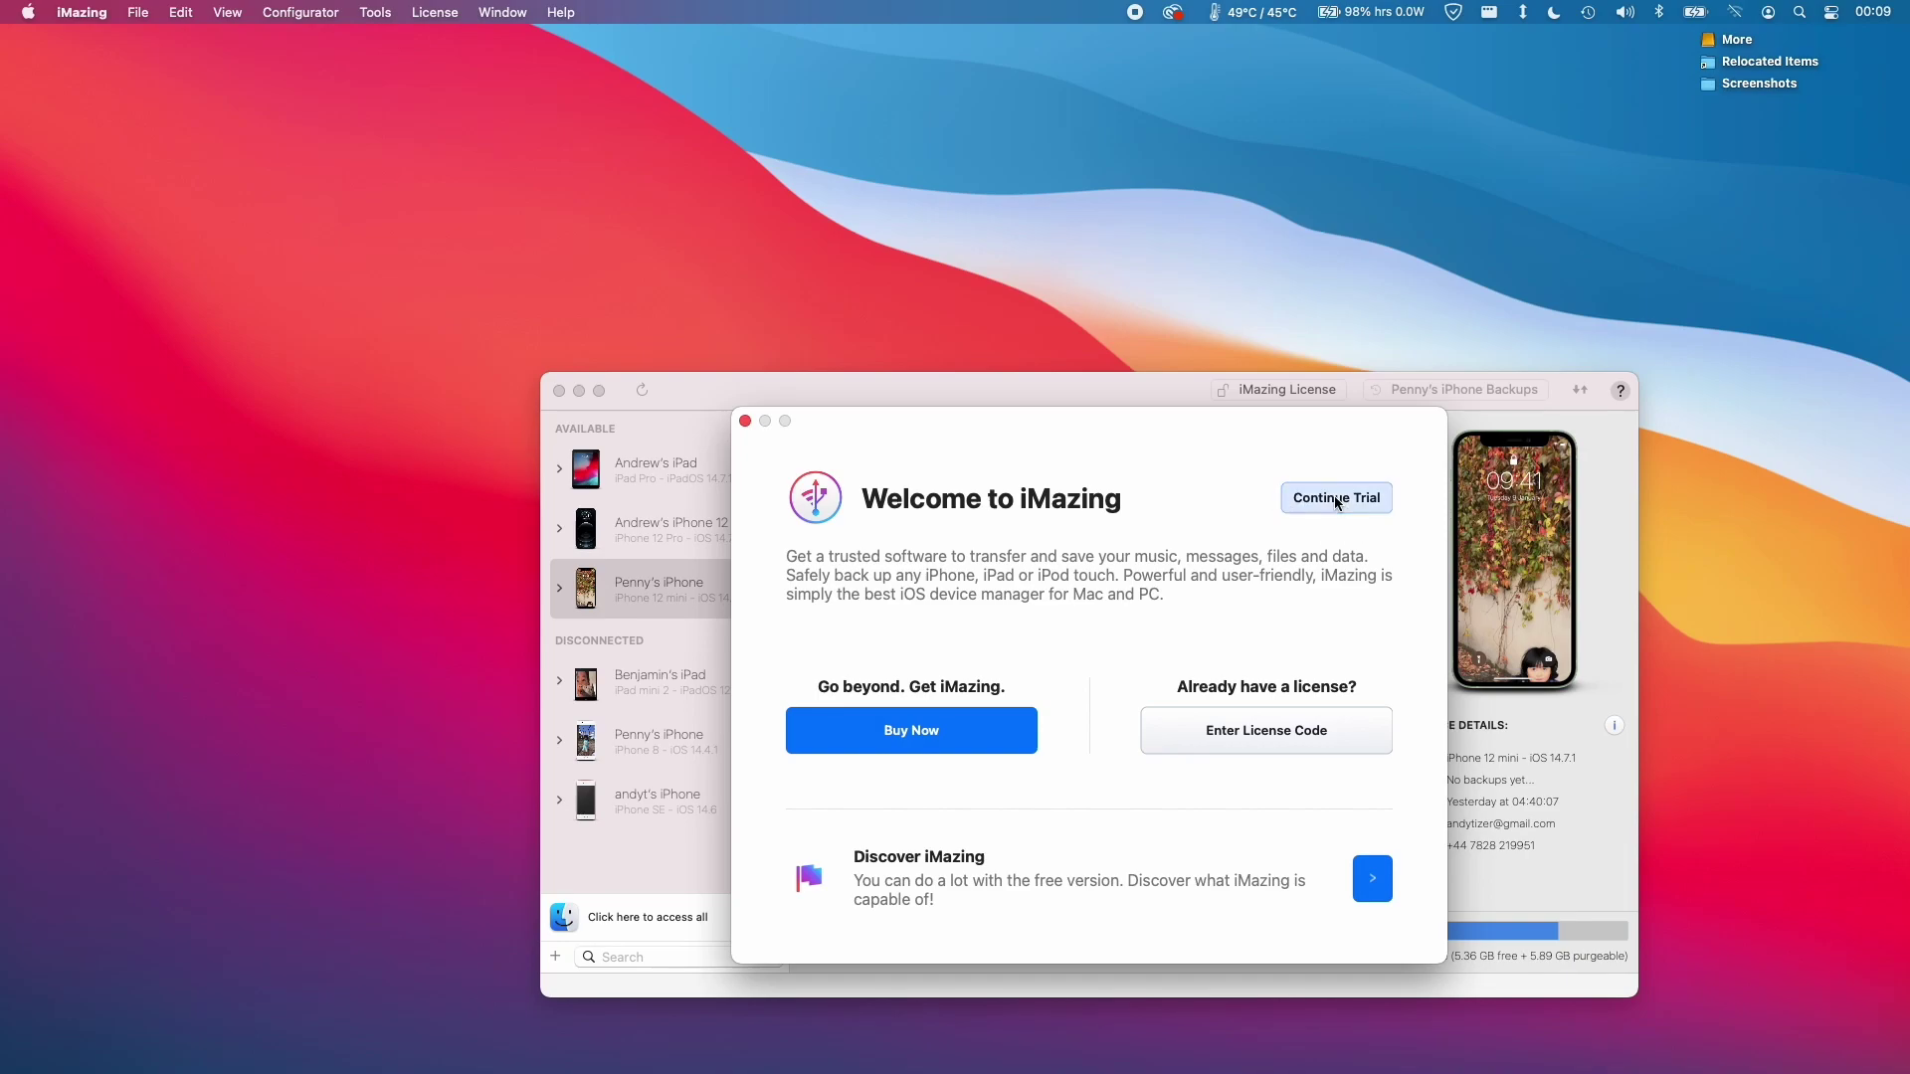
pyautogui.moveTo(1018, 379); pyautogui.dragTo(855, 198)
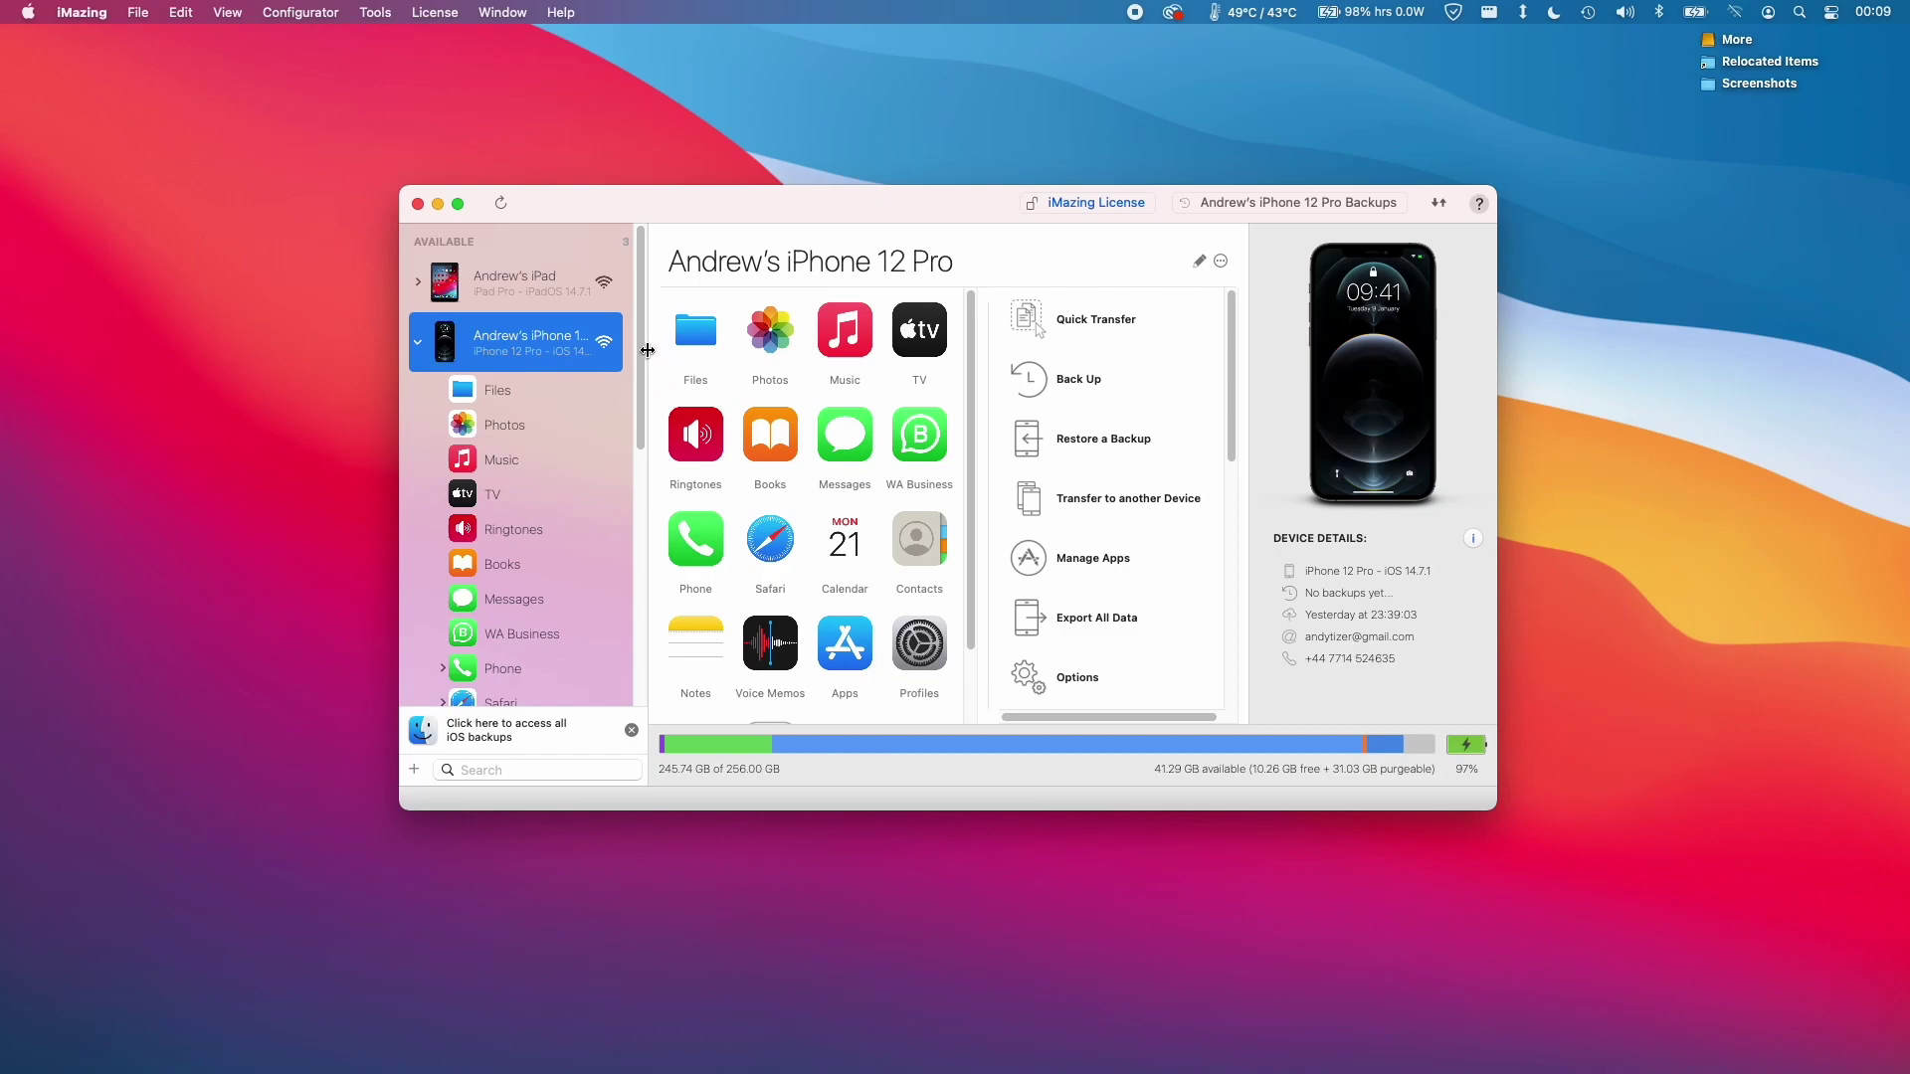
# Show the iPhone 12 Pro's apps and open app management for its library
pyautogui.moveTo(642, 348); pyautogui.dragTo(641, 484)
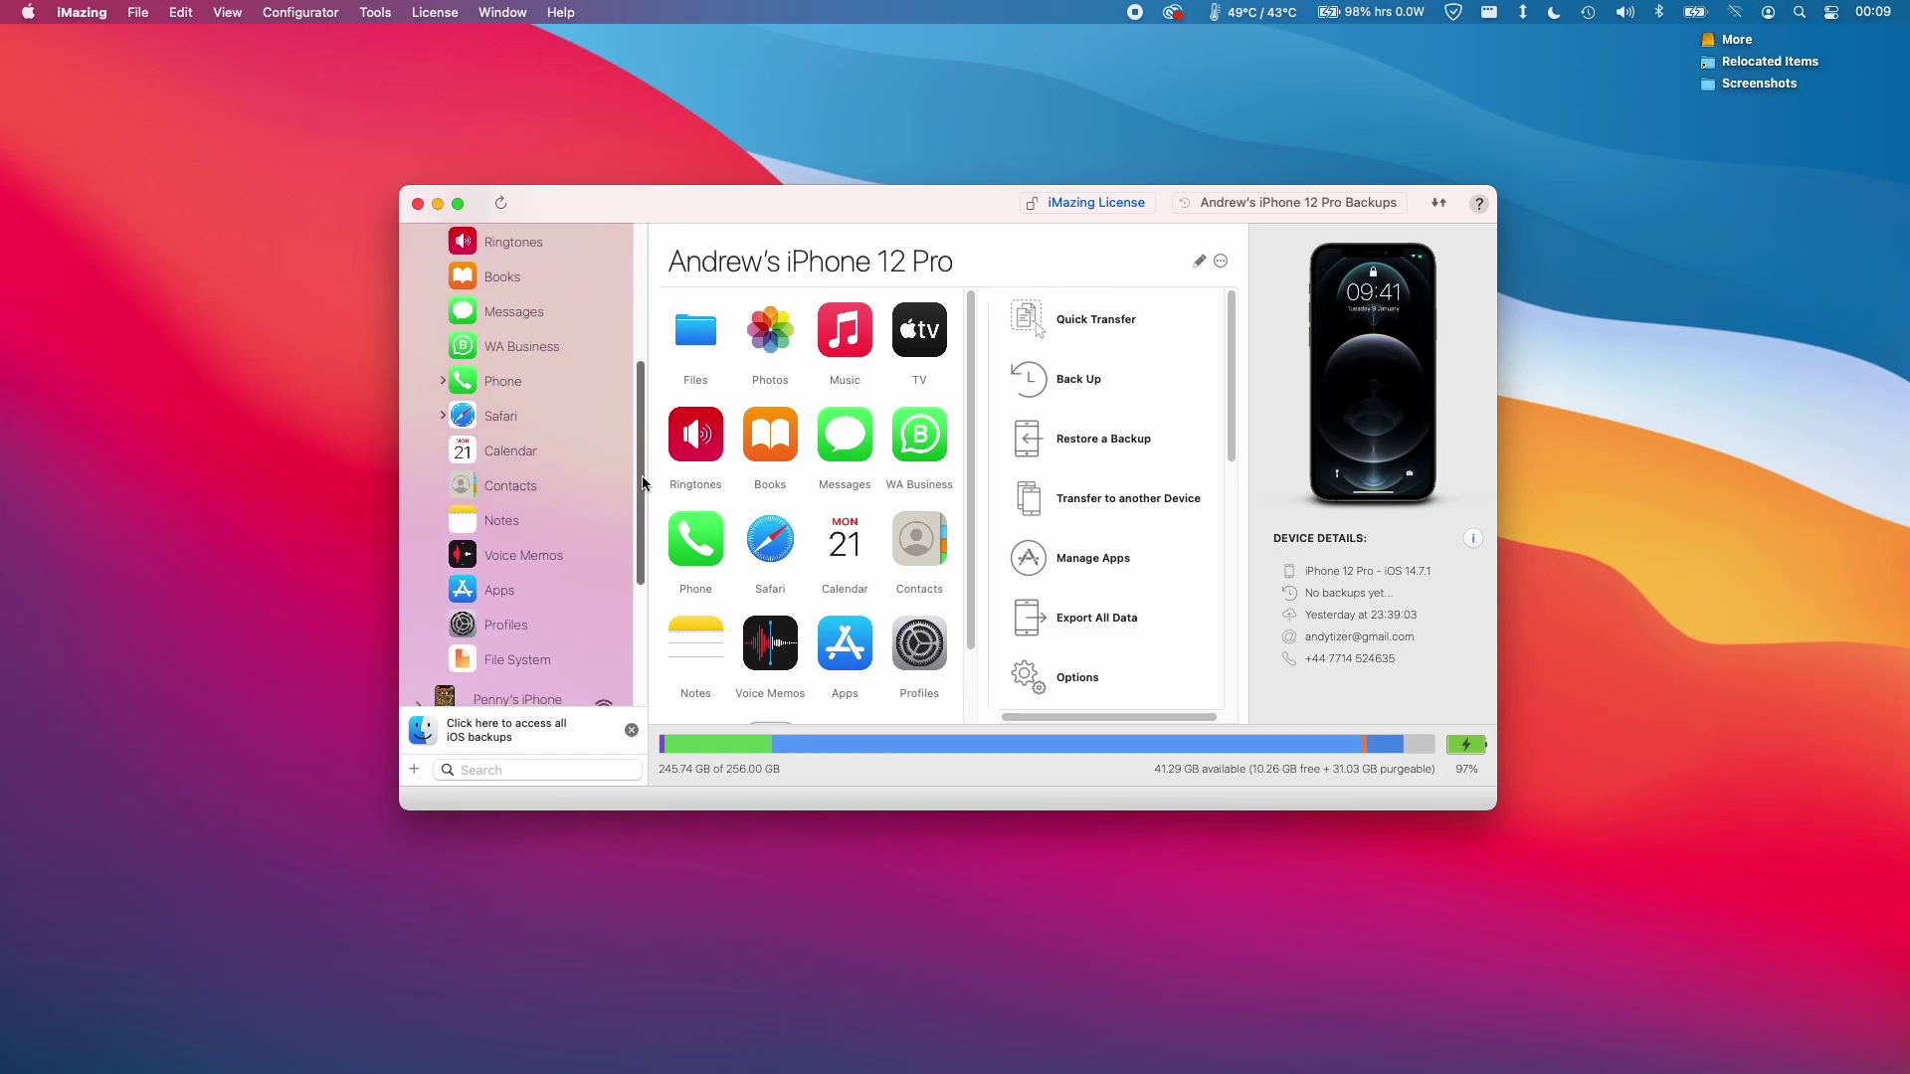
pyautogui.click(525, 581)
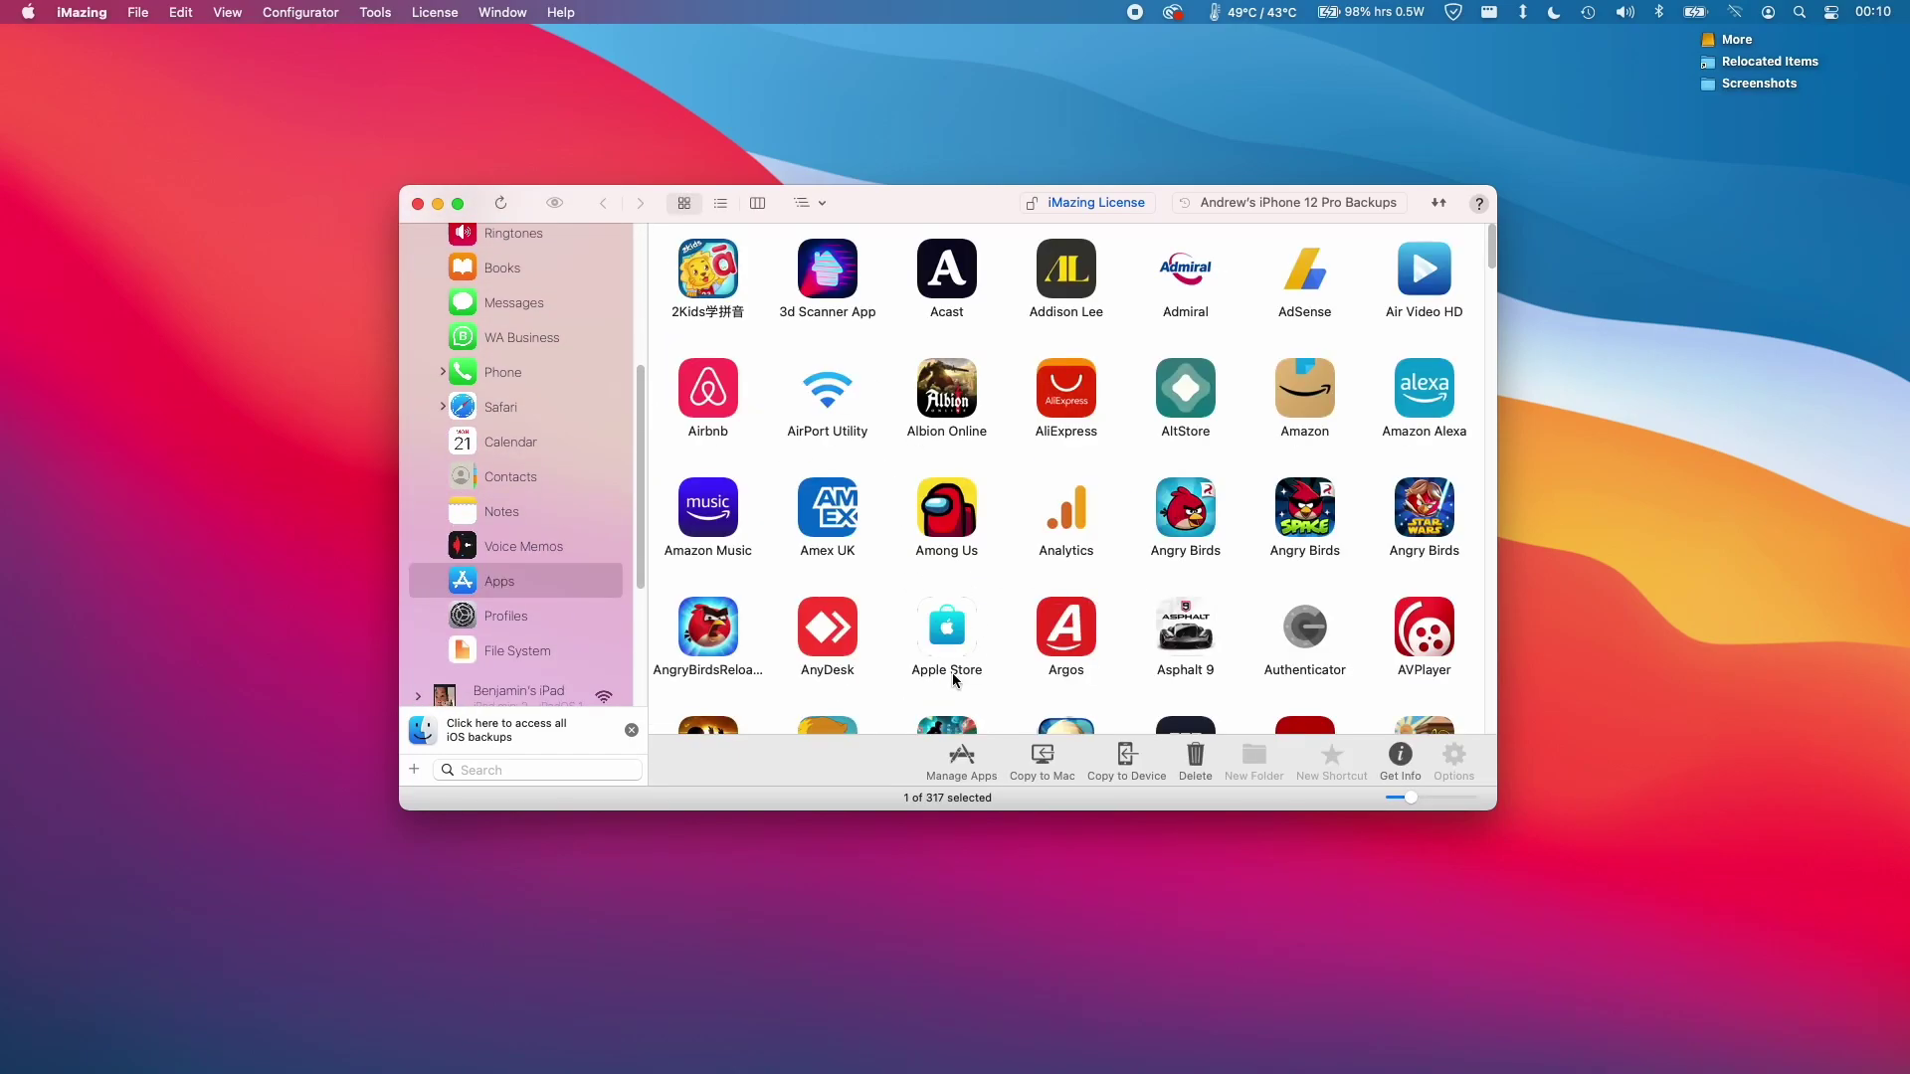
pyautogui.click(980, 772)
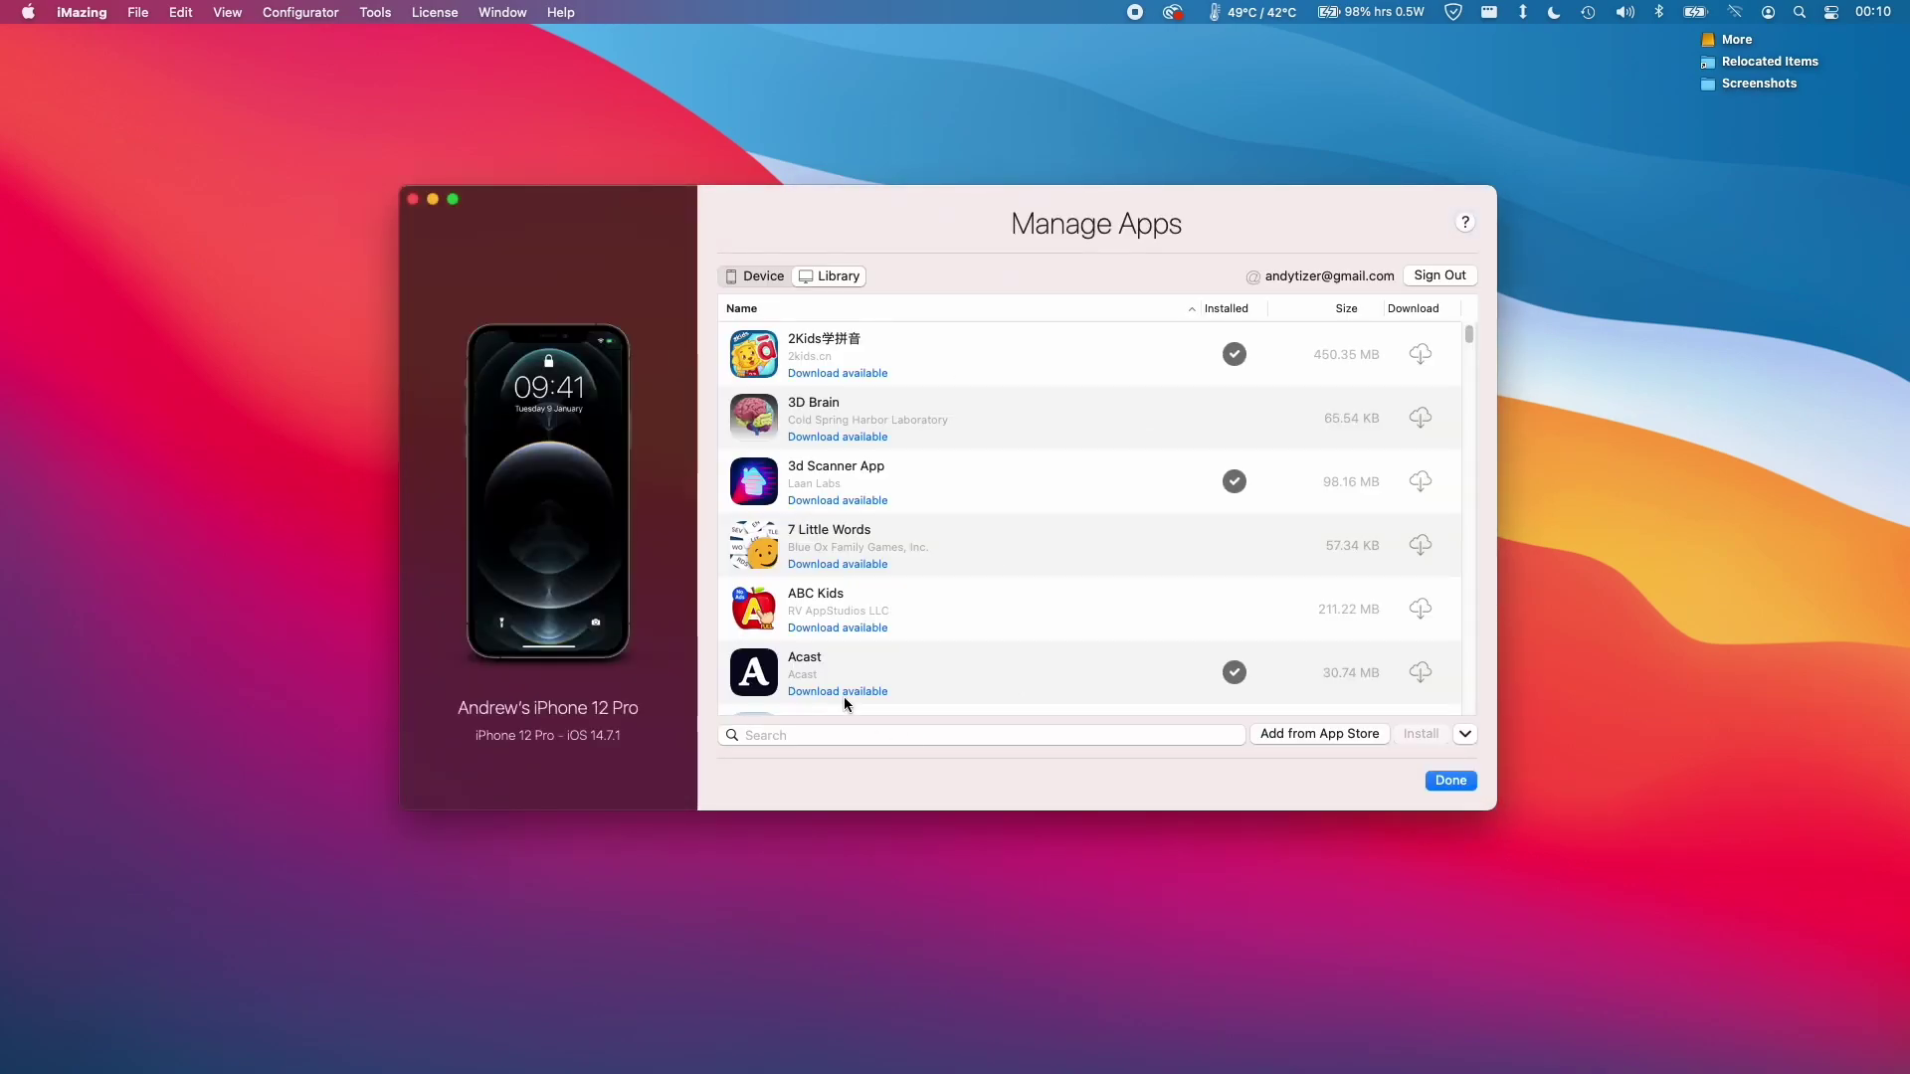
# Search the iMazing app library for 'genshin' and select the Genshin Impact 2.1.0 entry
pyautogui.click(1029, 734)
pyautogui.write('genshin')
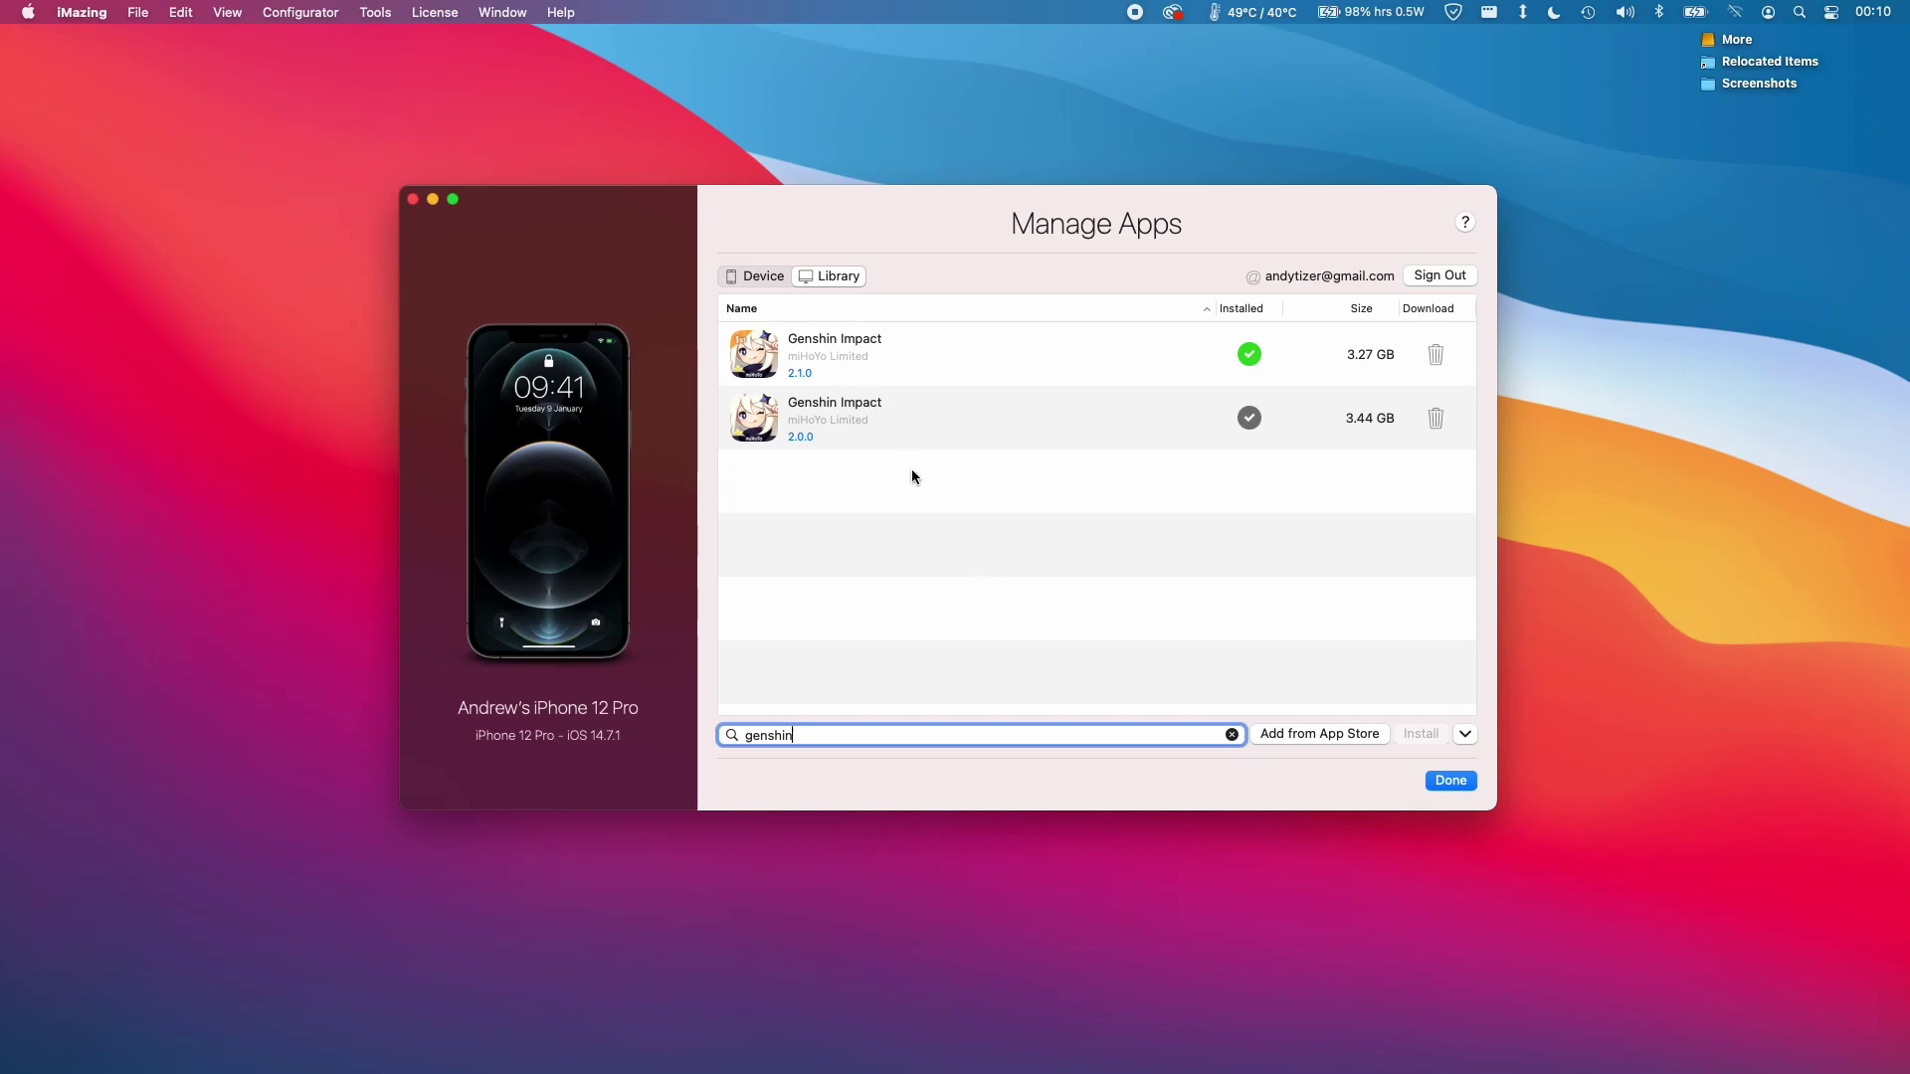
pyautogui.click(939, 432)
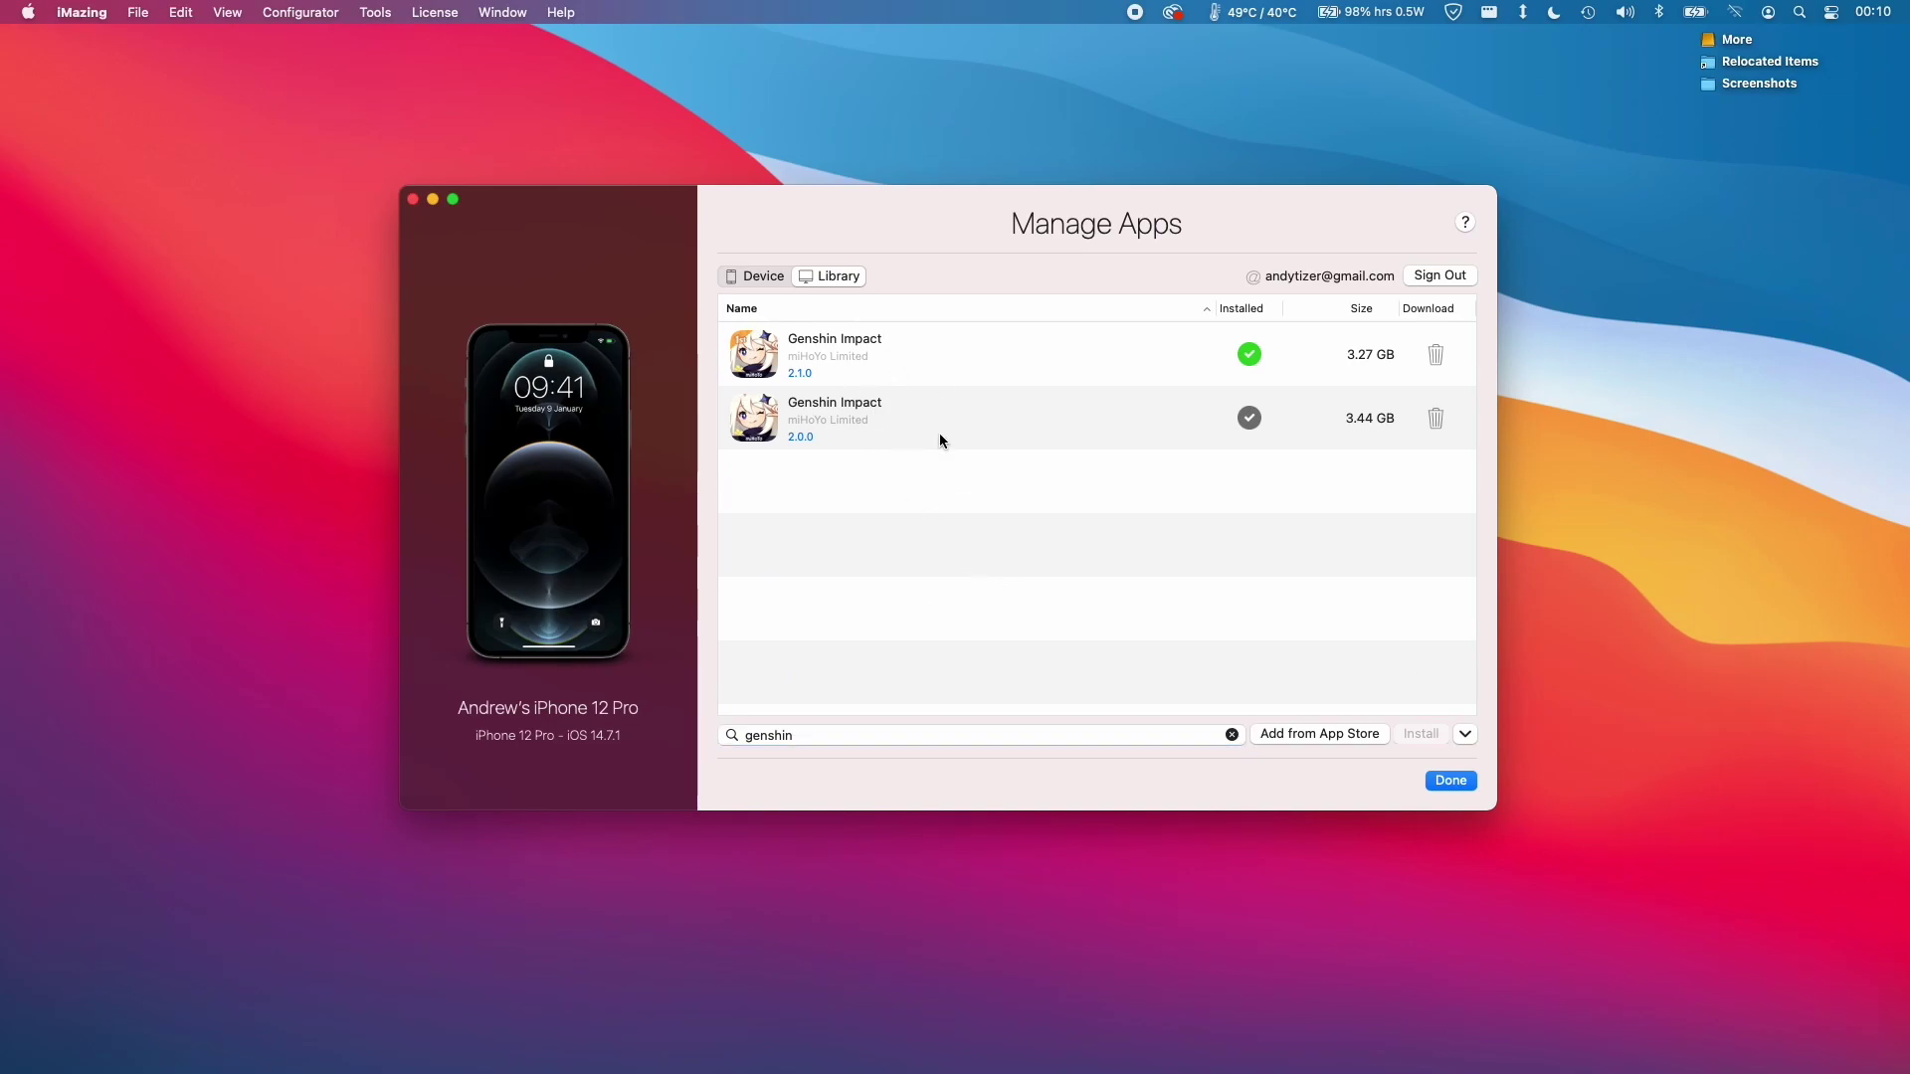
pyautogui.click(826, 370)
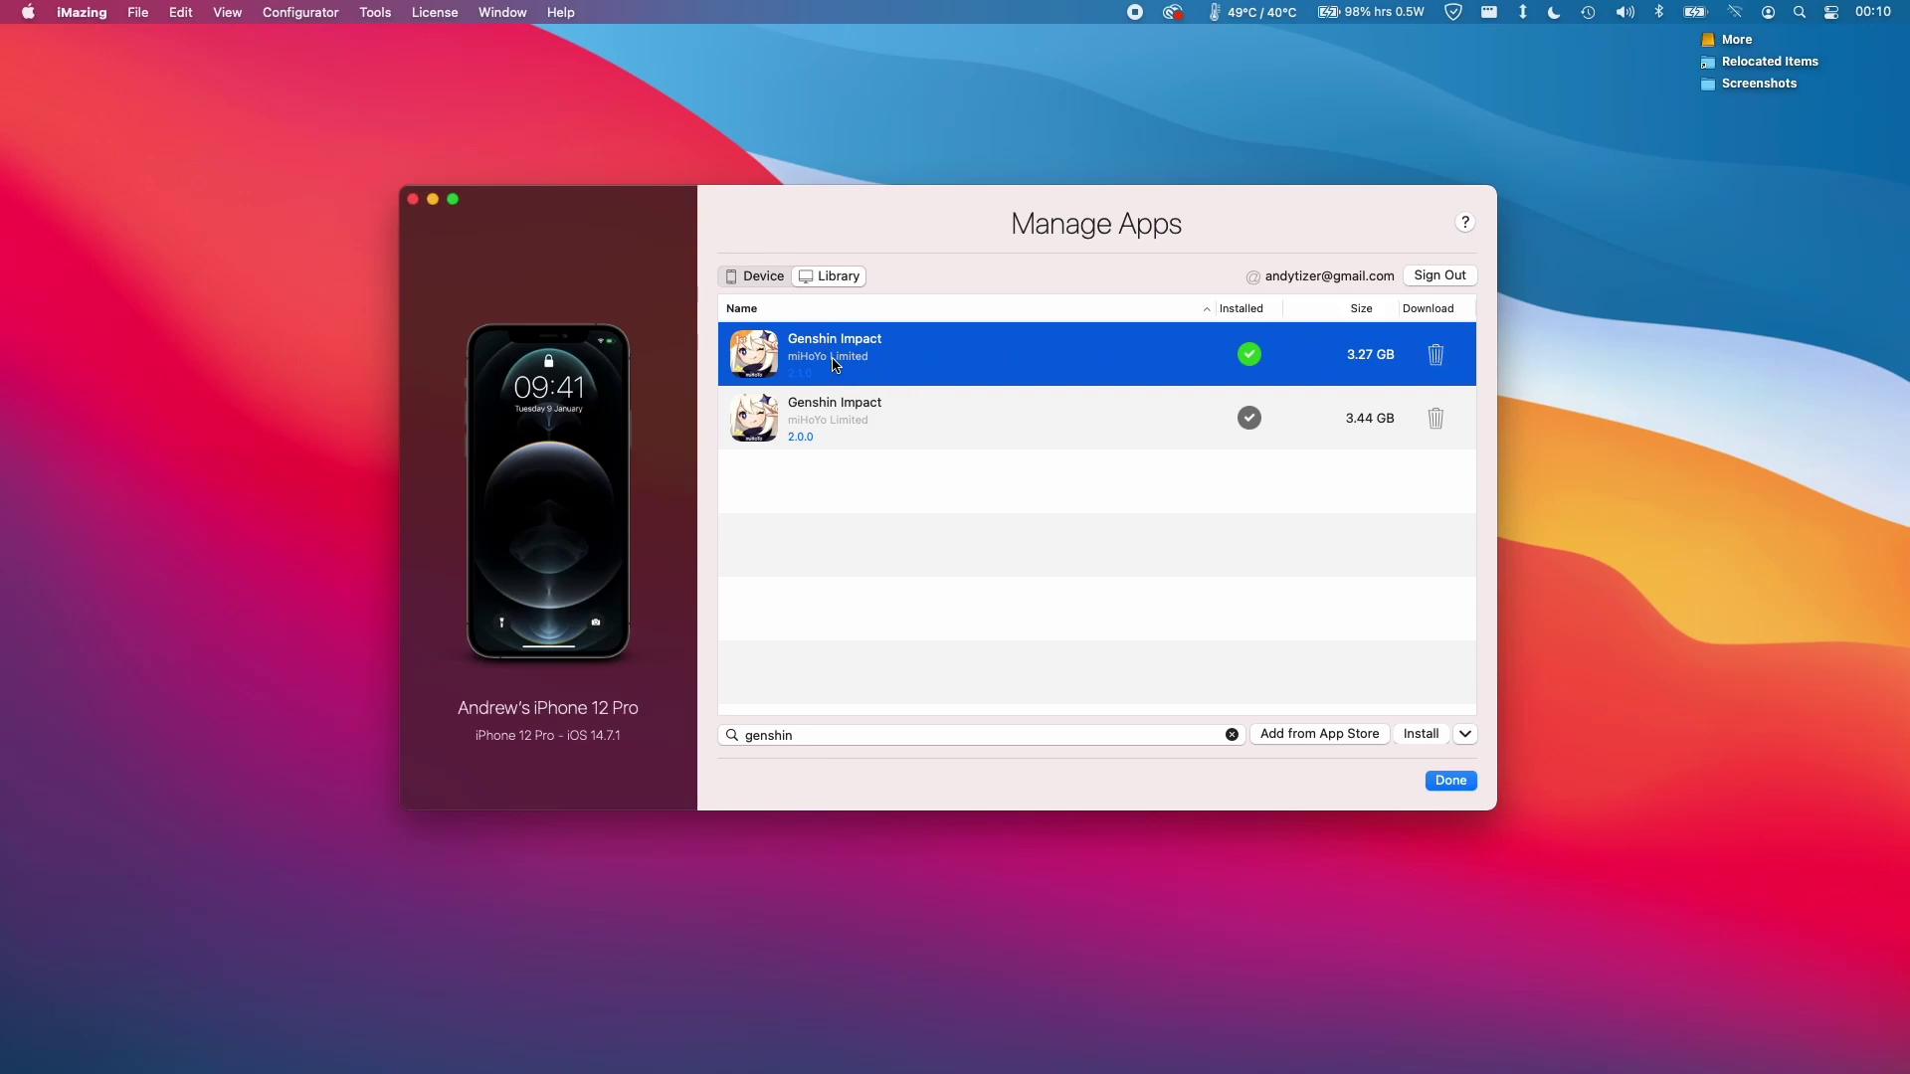
# Export Genshin Impact 2.1.0 as an .IPA file and save it to the Desktop
pyautogui.rightClick(919, 367)
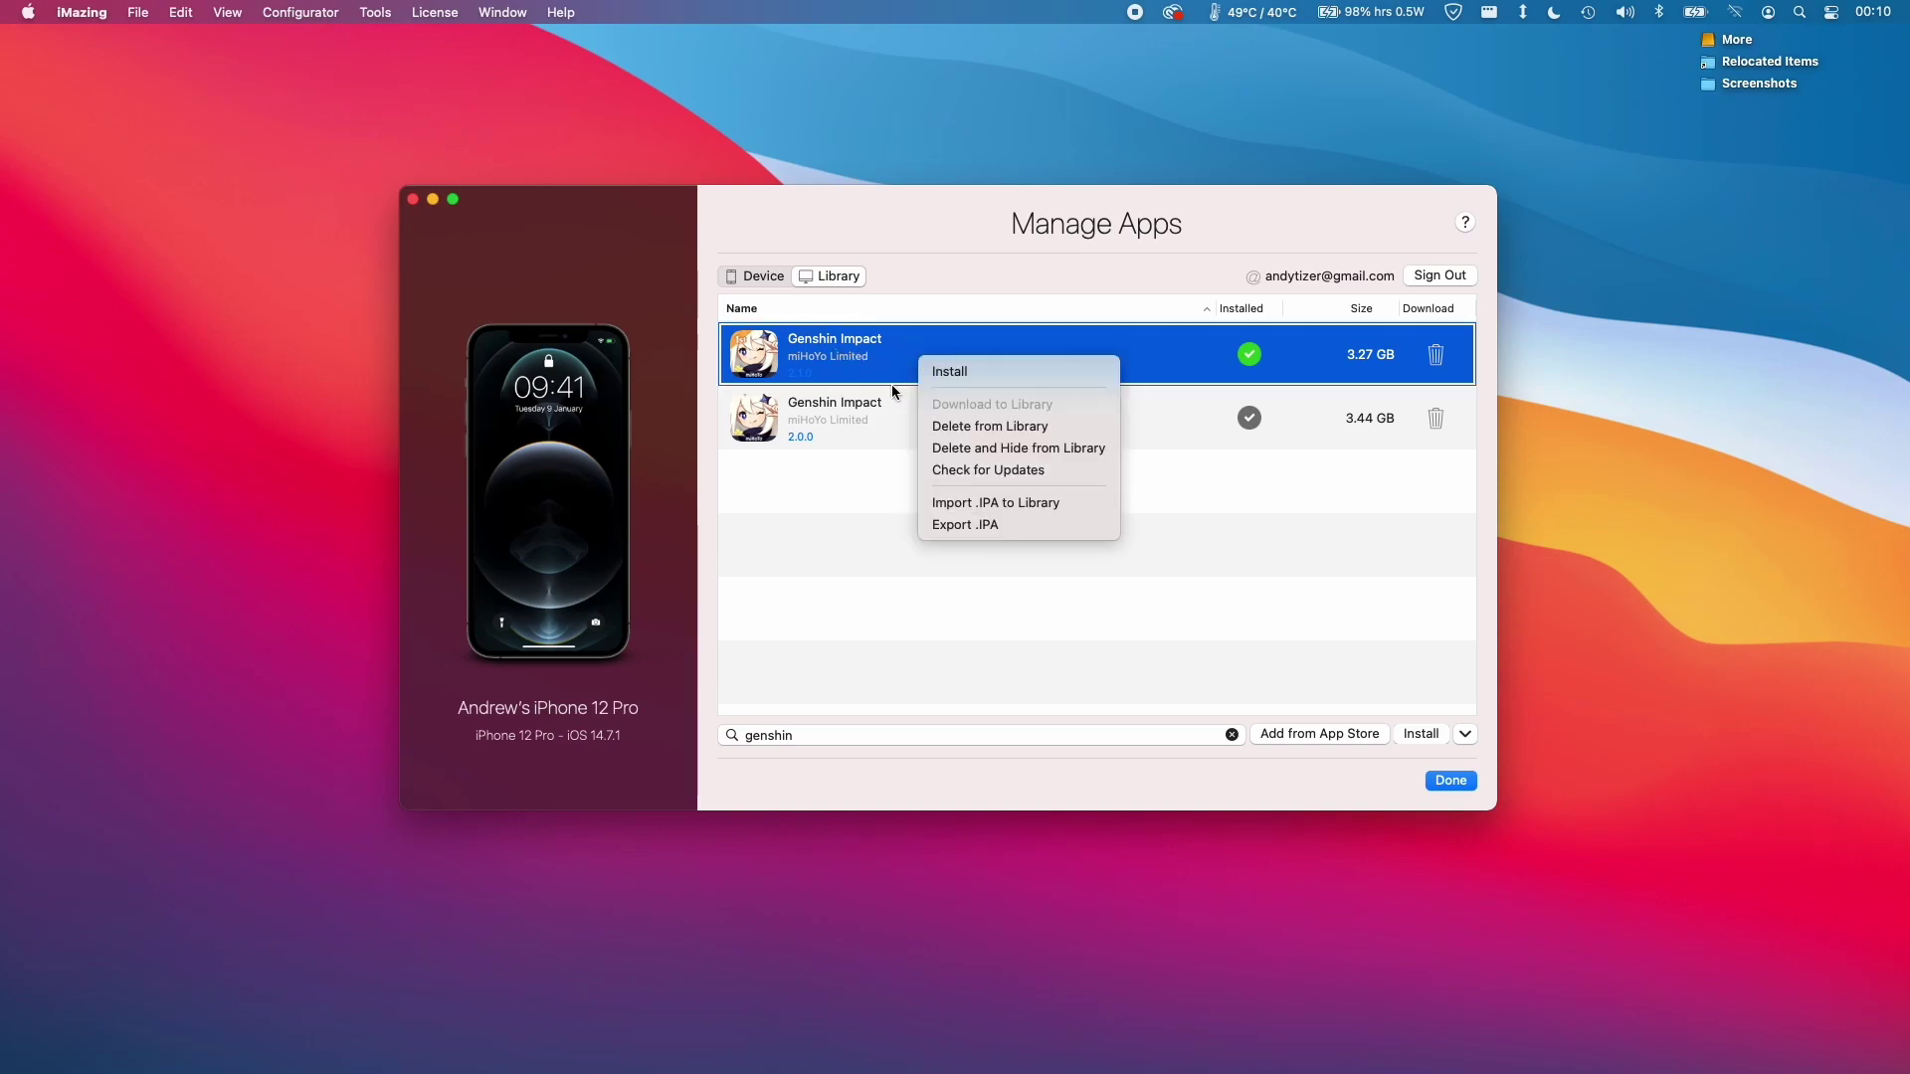
pyautogui.click(997, 525)
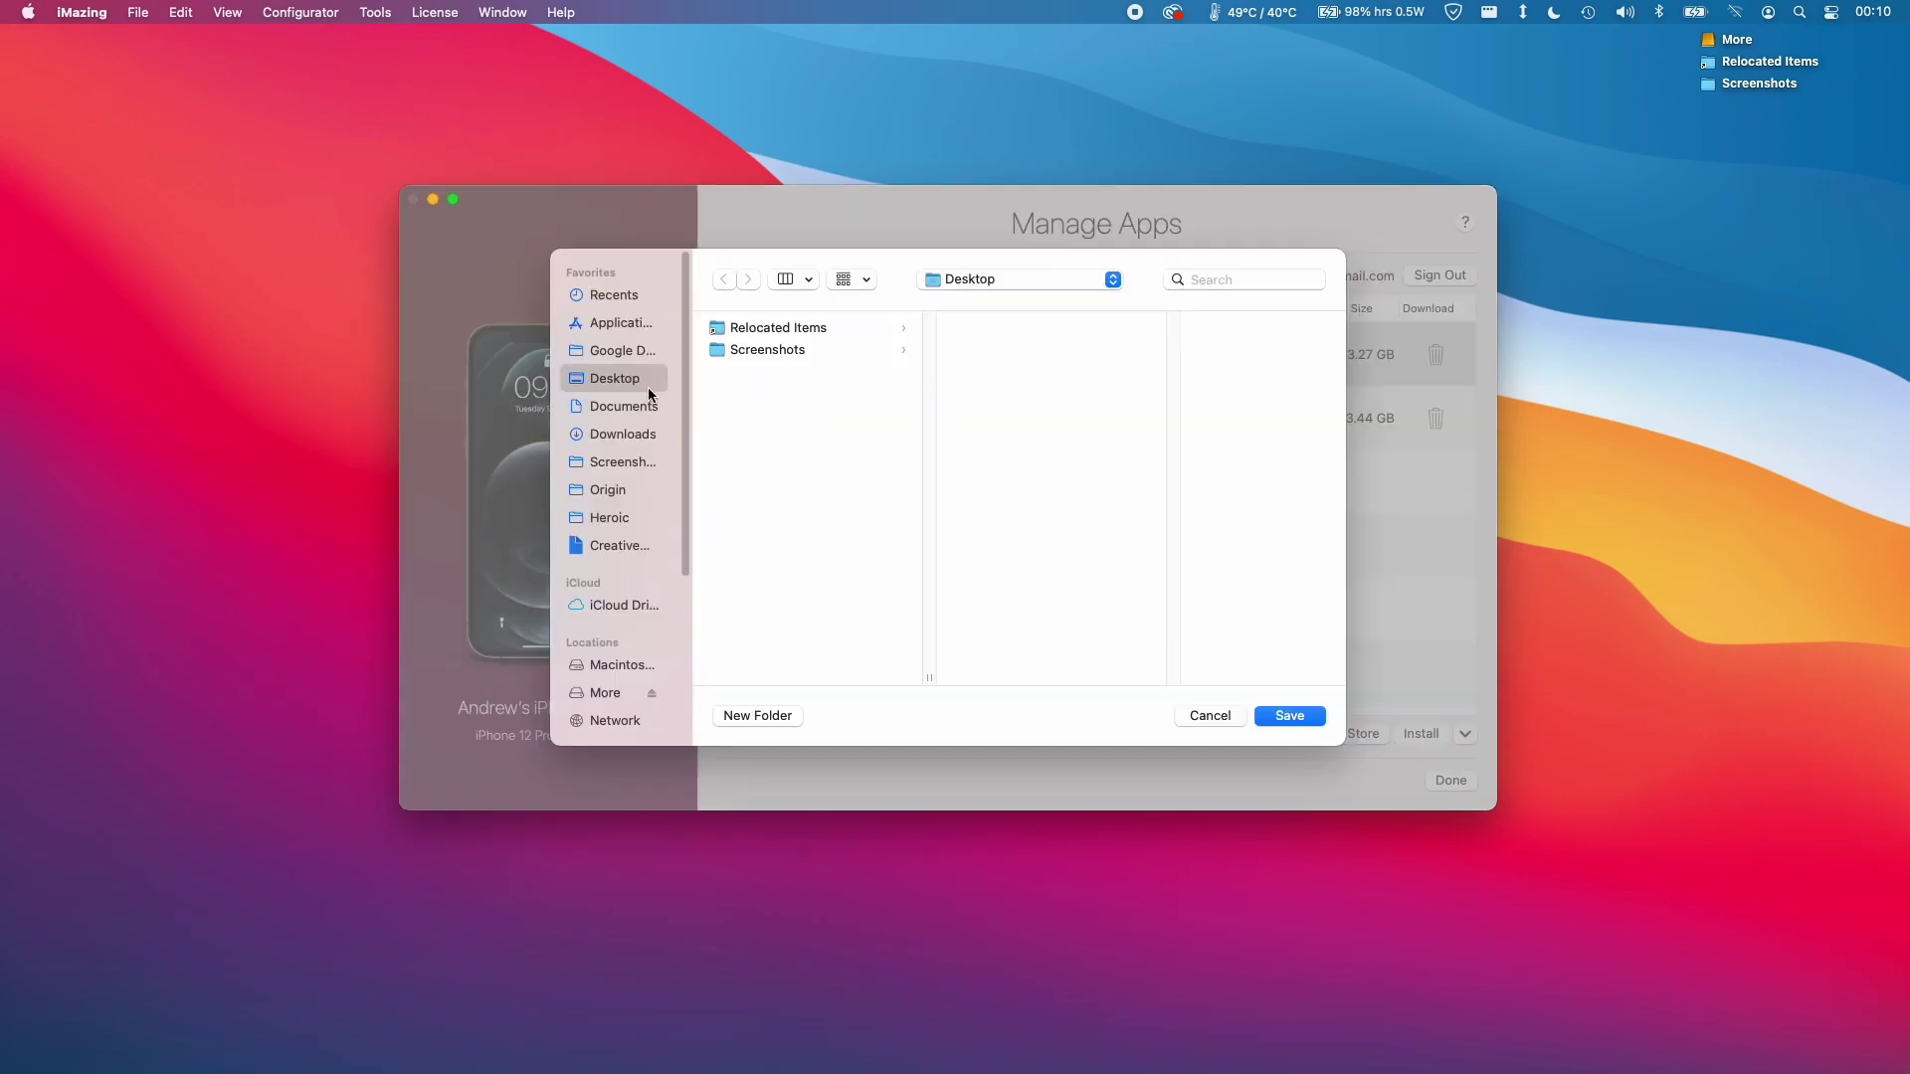
pyautogui.click(1289, 716)
pyautogui.click(1742, 163)
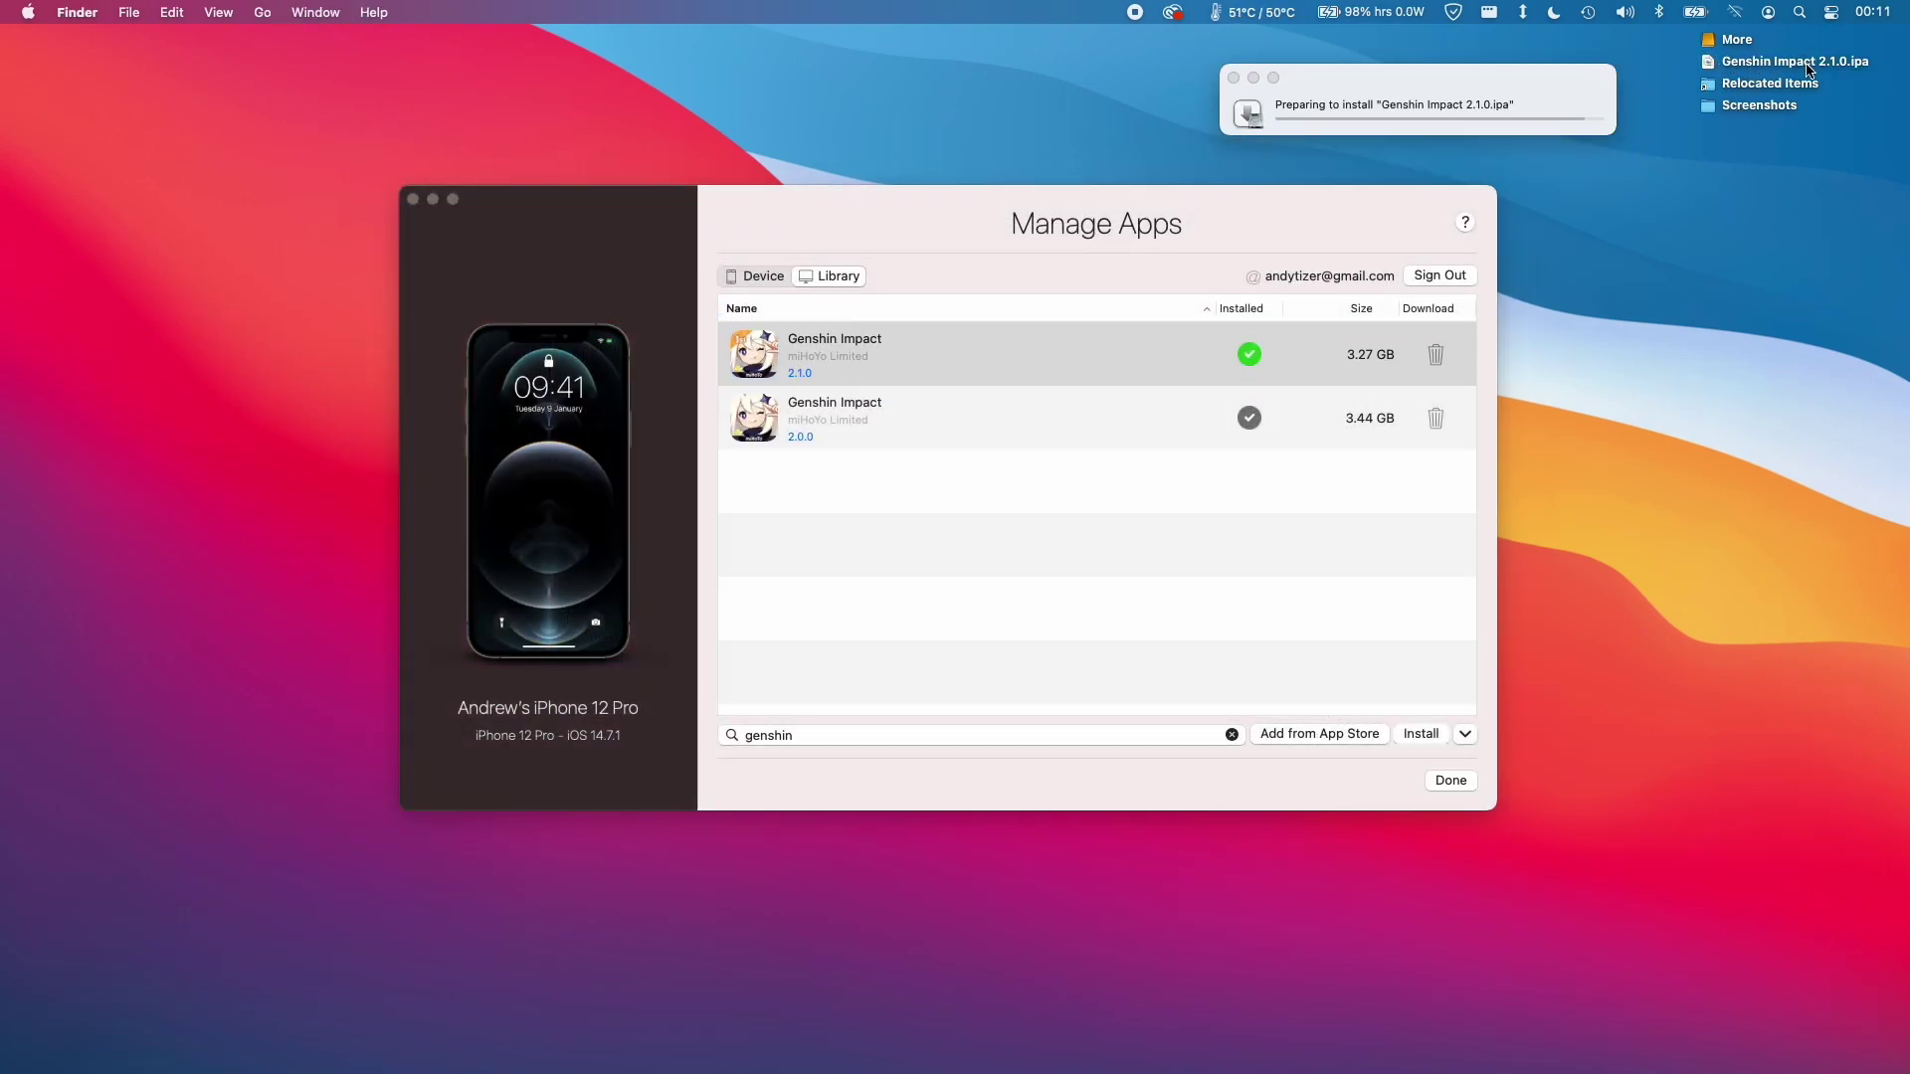
# Launch the installed Genshin Impact and start the game from its title screen
pyautogui.click(1315, 106)
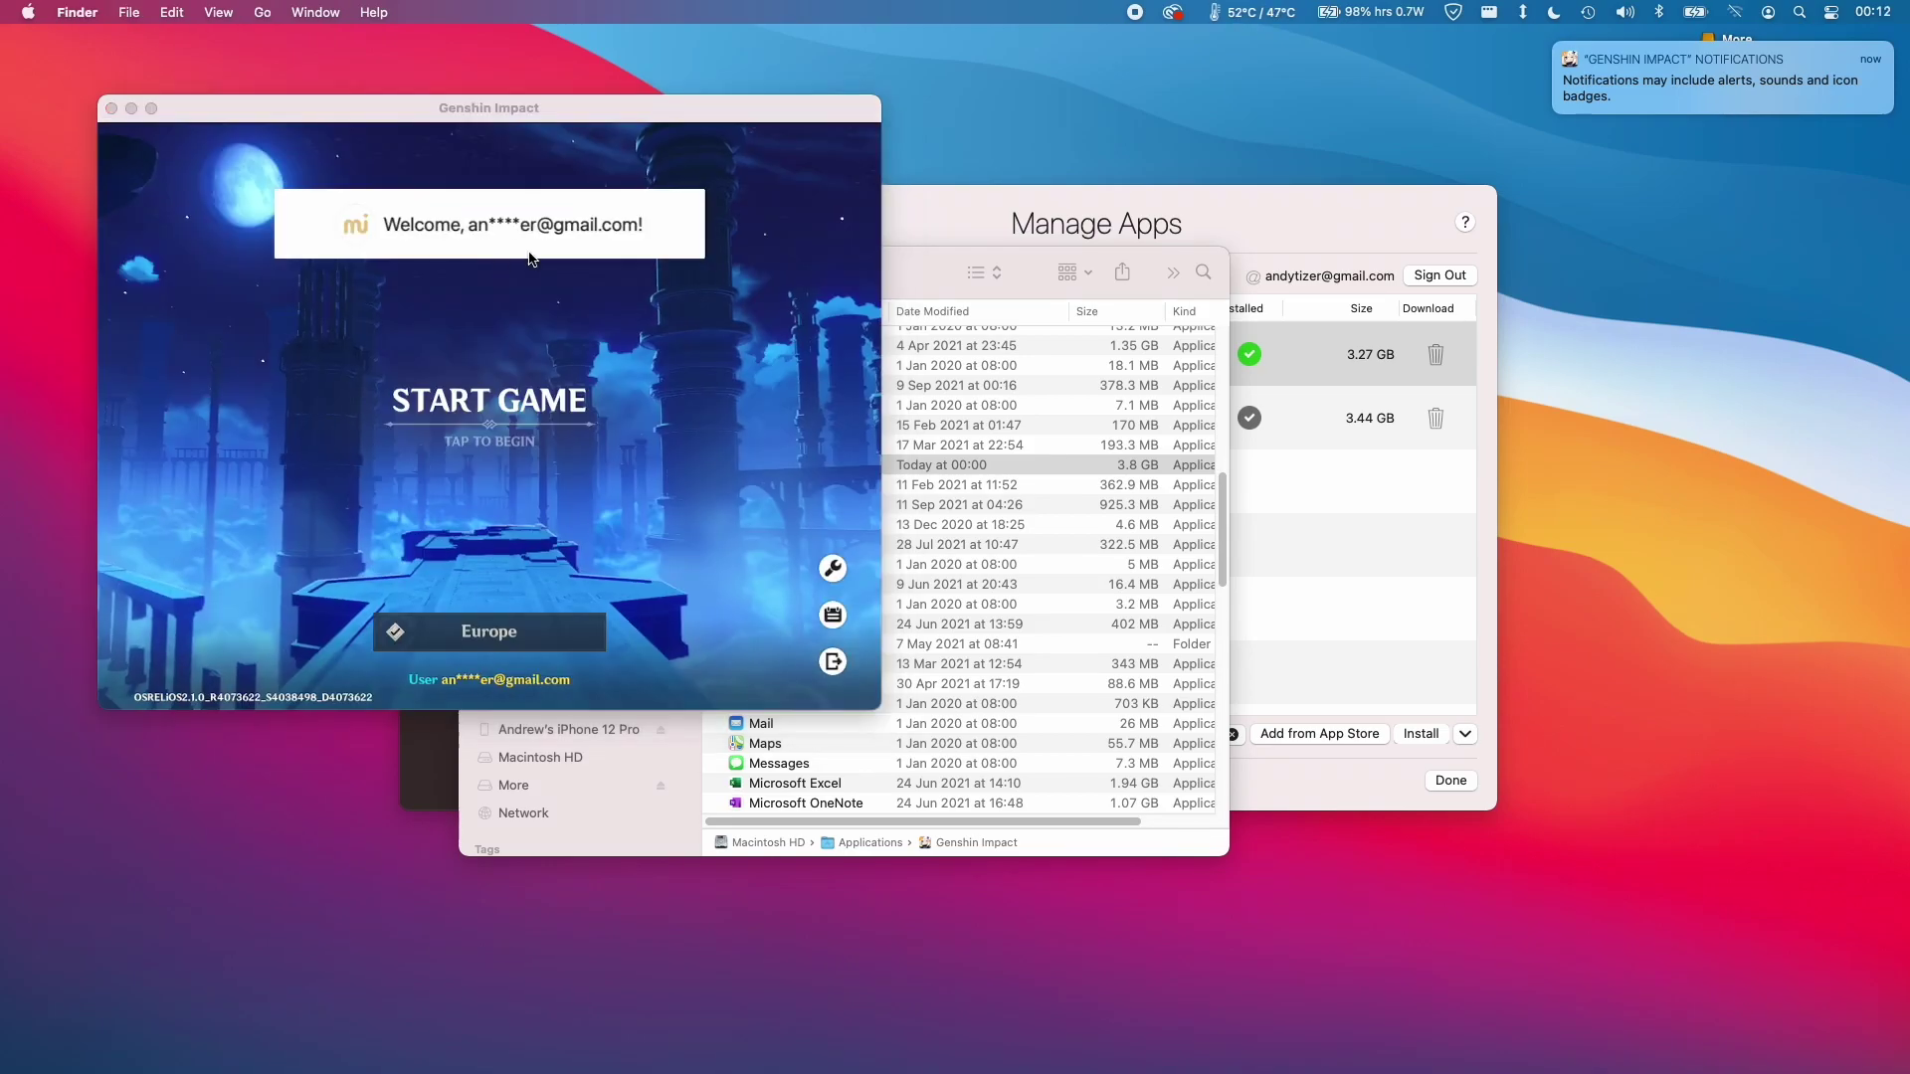
pyautogui.click(477, 356)
pyautogui.click(476, 356)
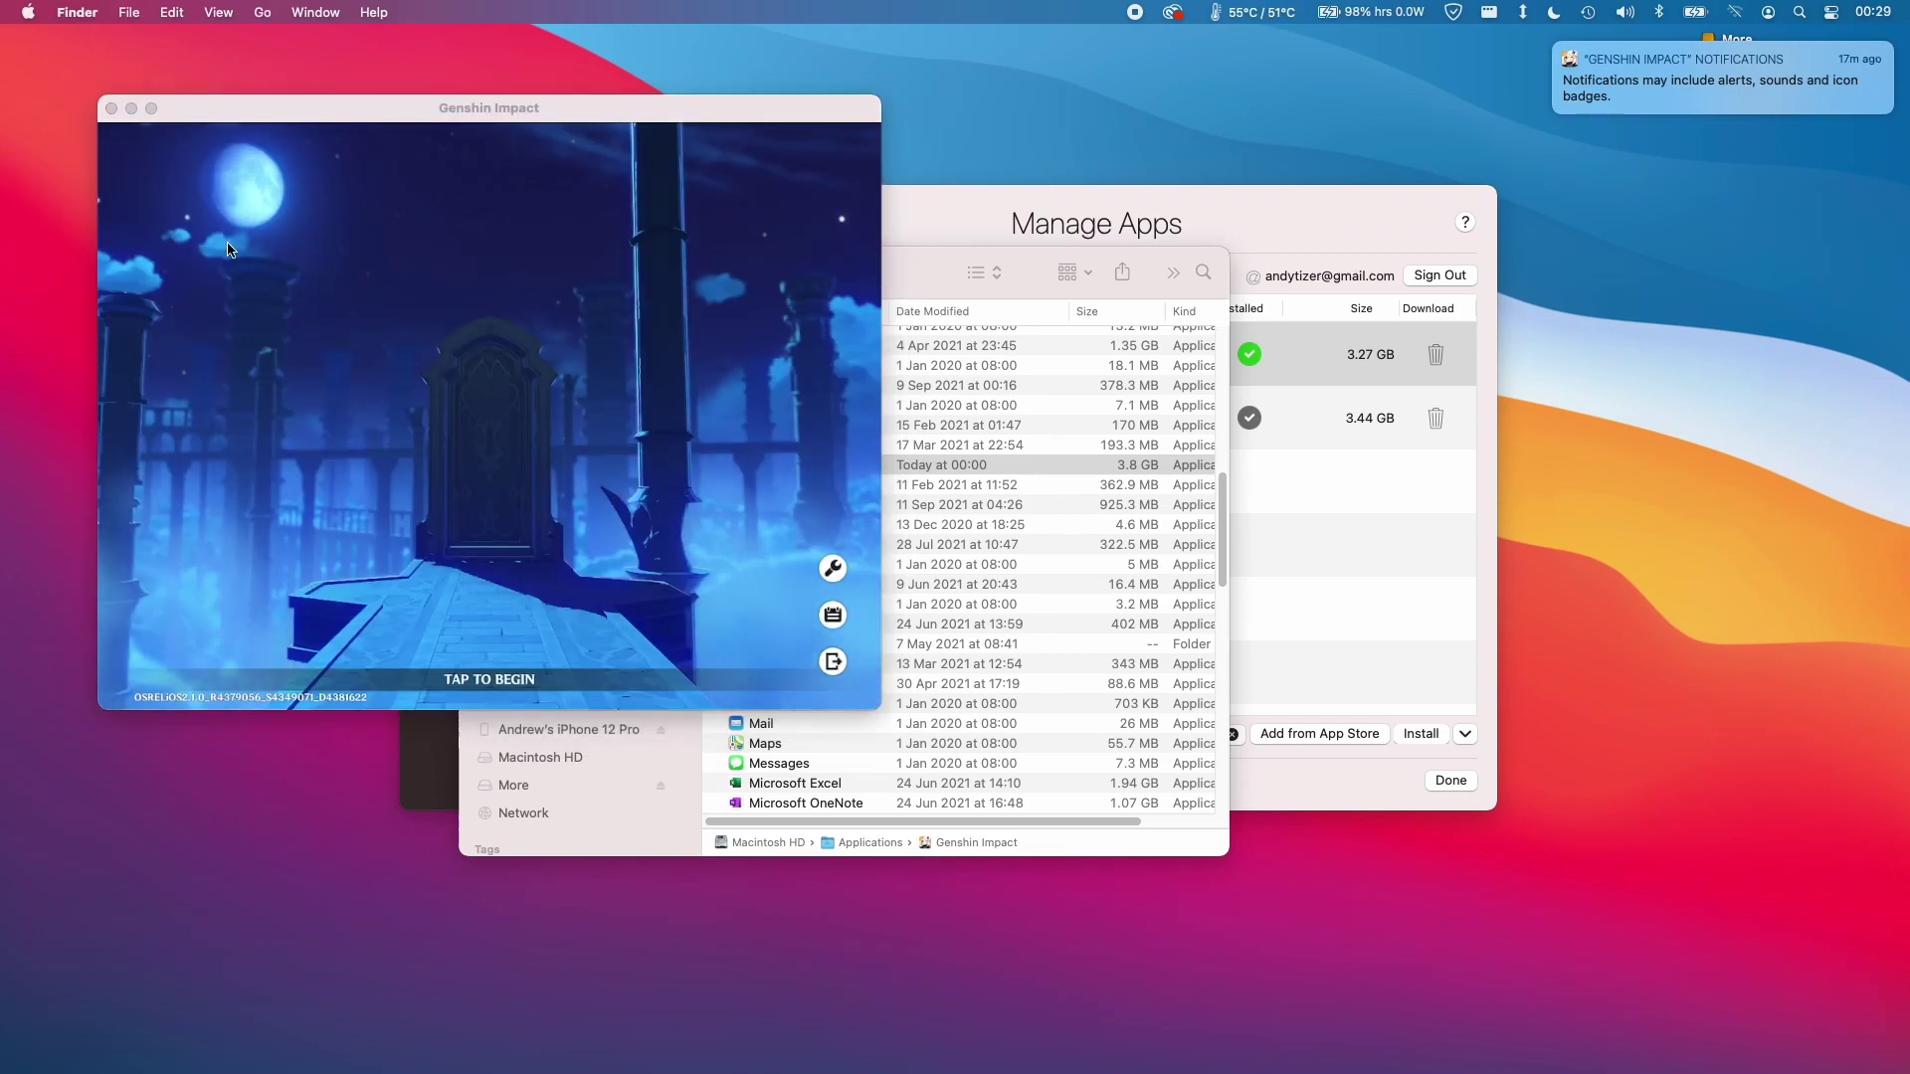
# Tap to begin, run across the field, then open Settings from the game menu
pyautogui.click(465, 448)
pyautogui.click(448, 511)
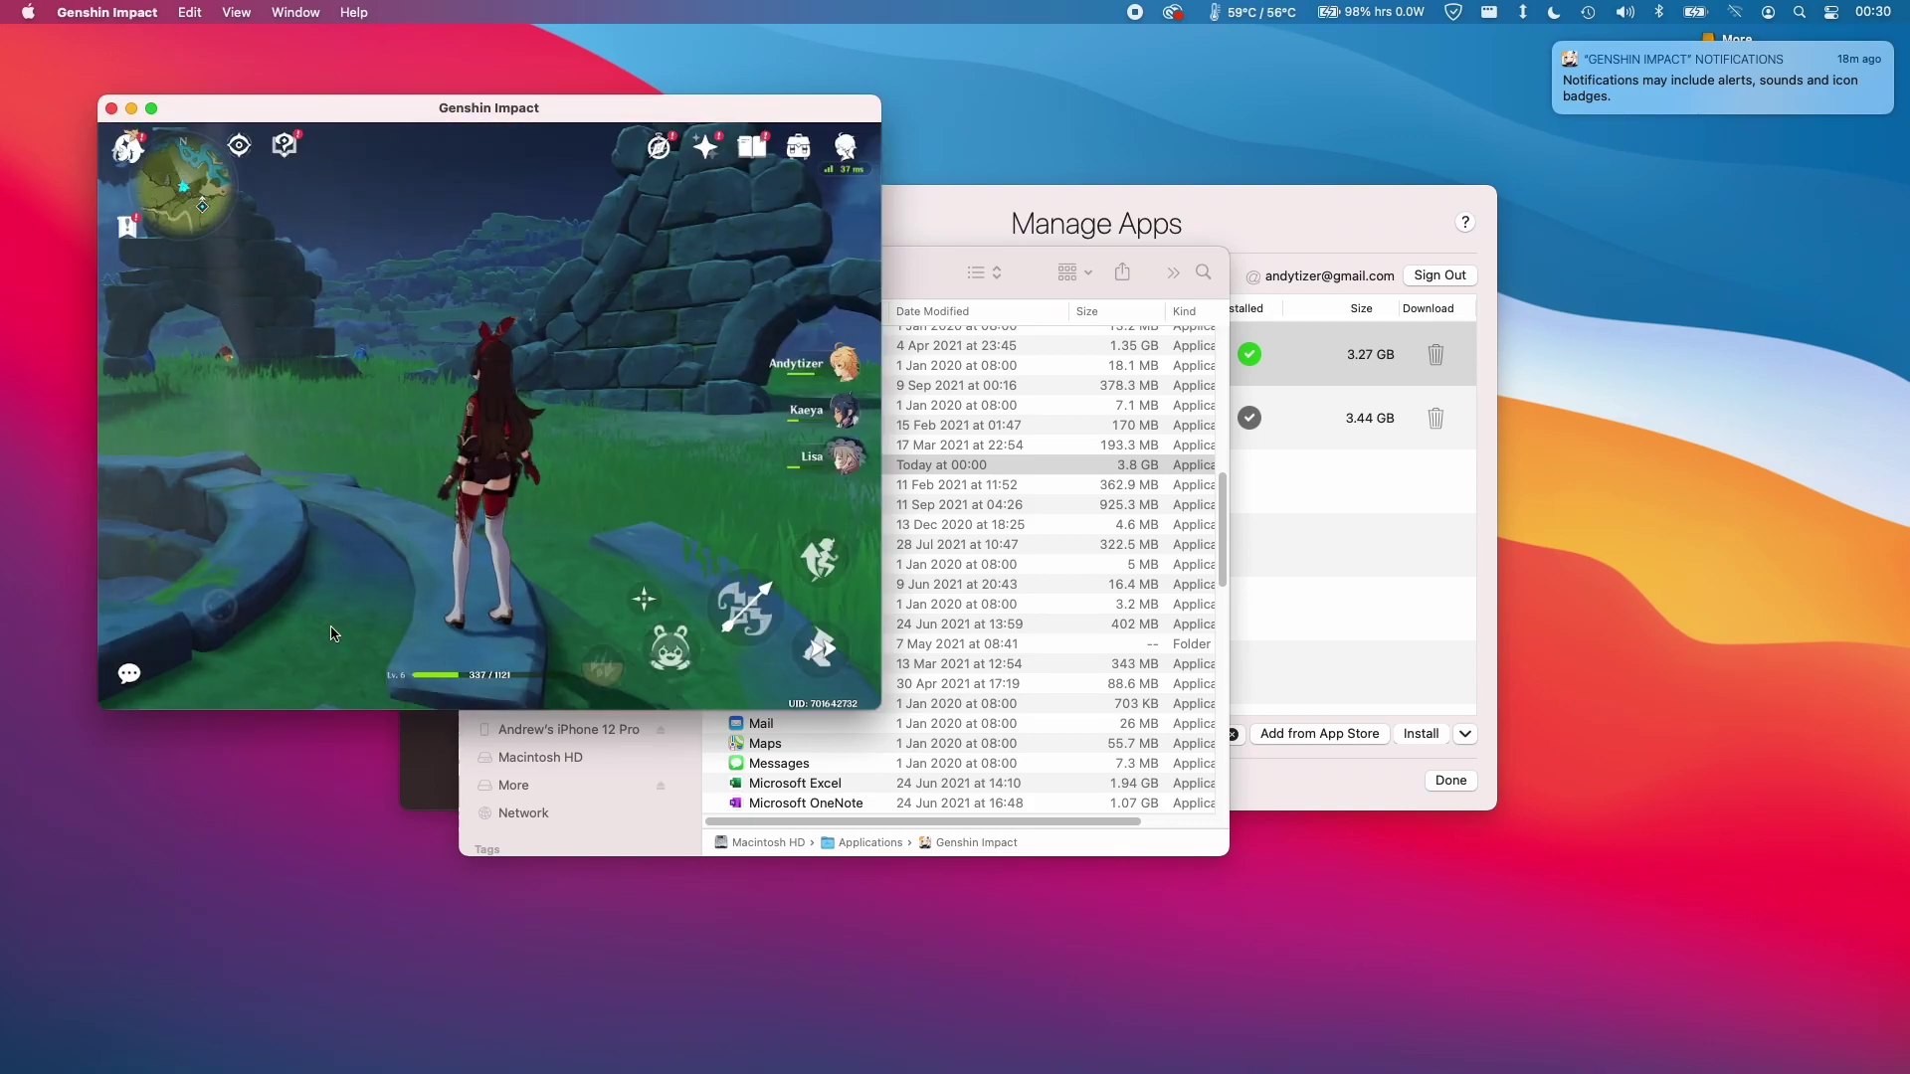
pyautogui.moveTo(237, 619); pyautogui.dragTo(194, 563)
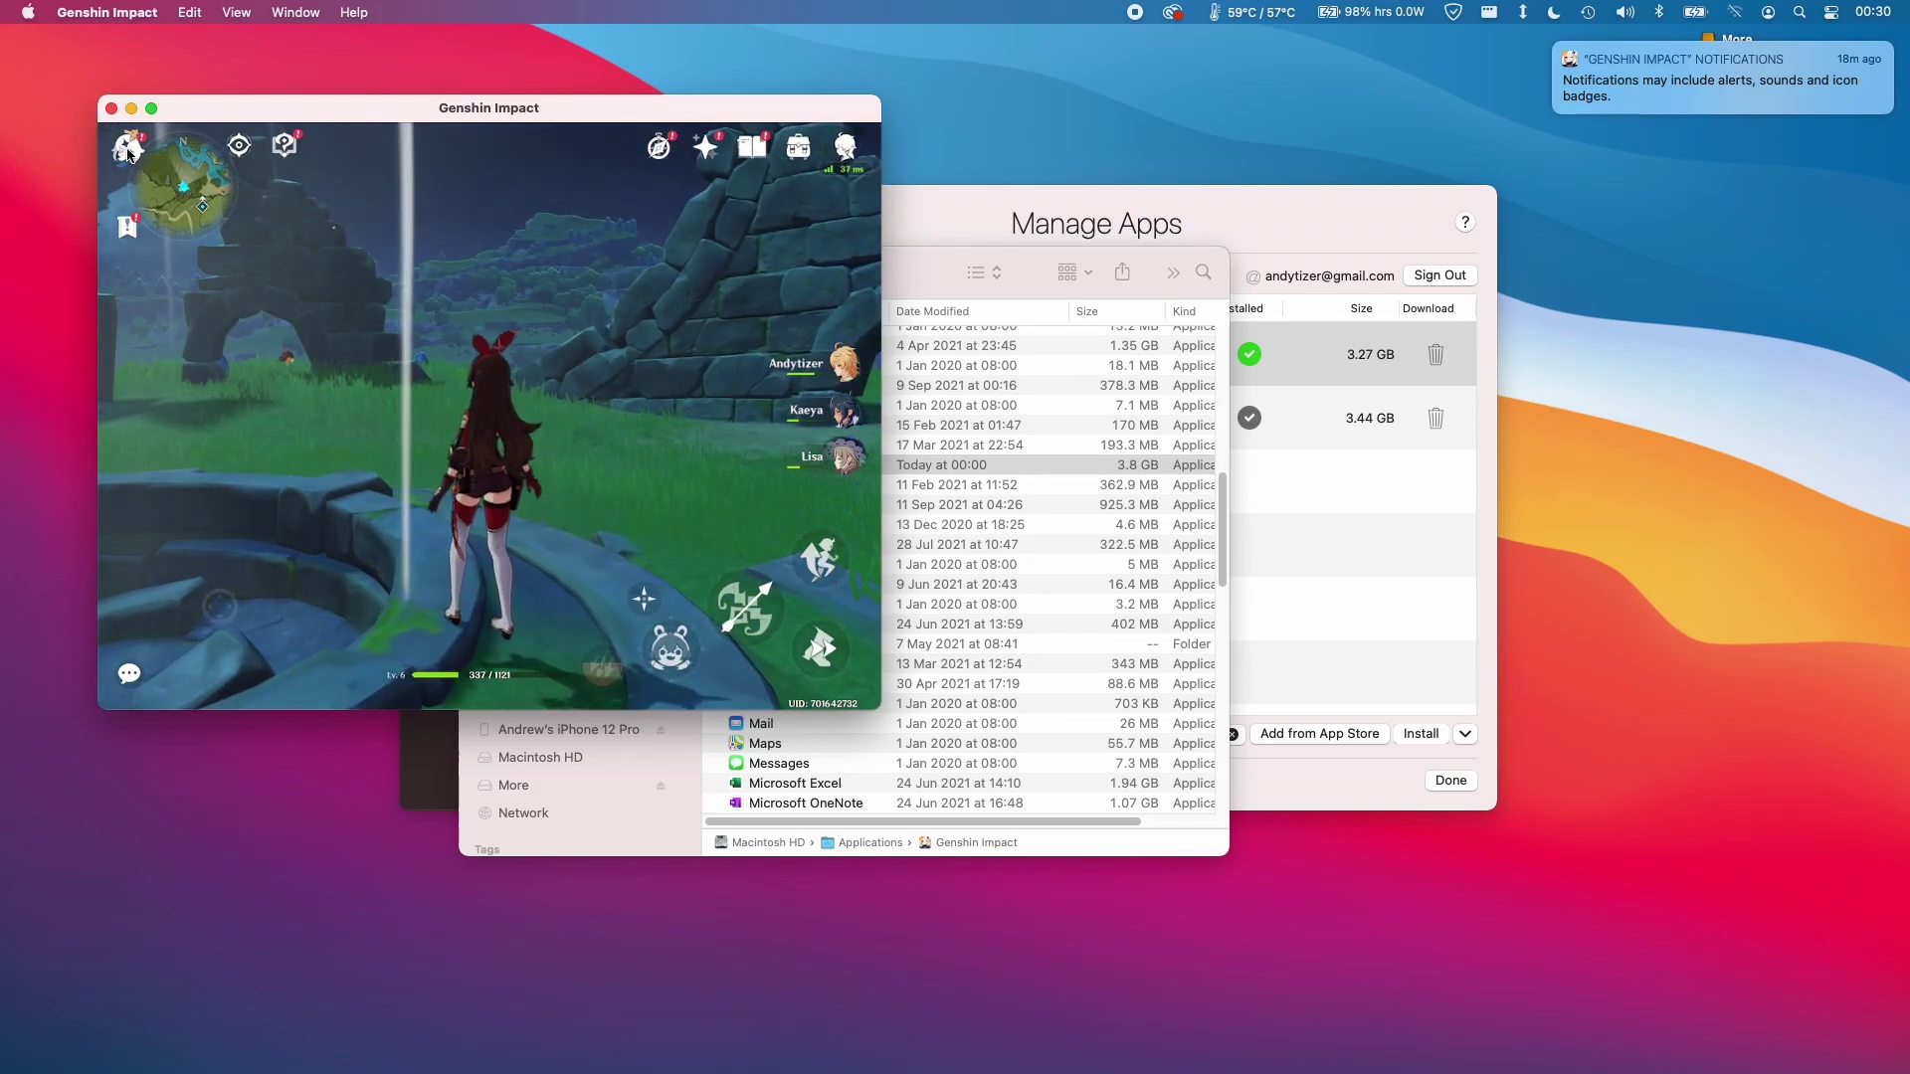
pyautogui.click(127, 146)
pyautogui.click(122, 481)
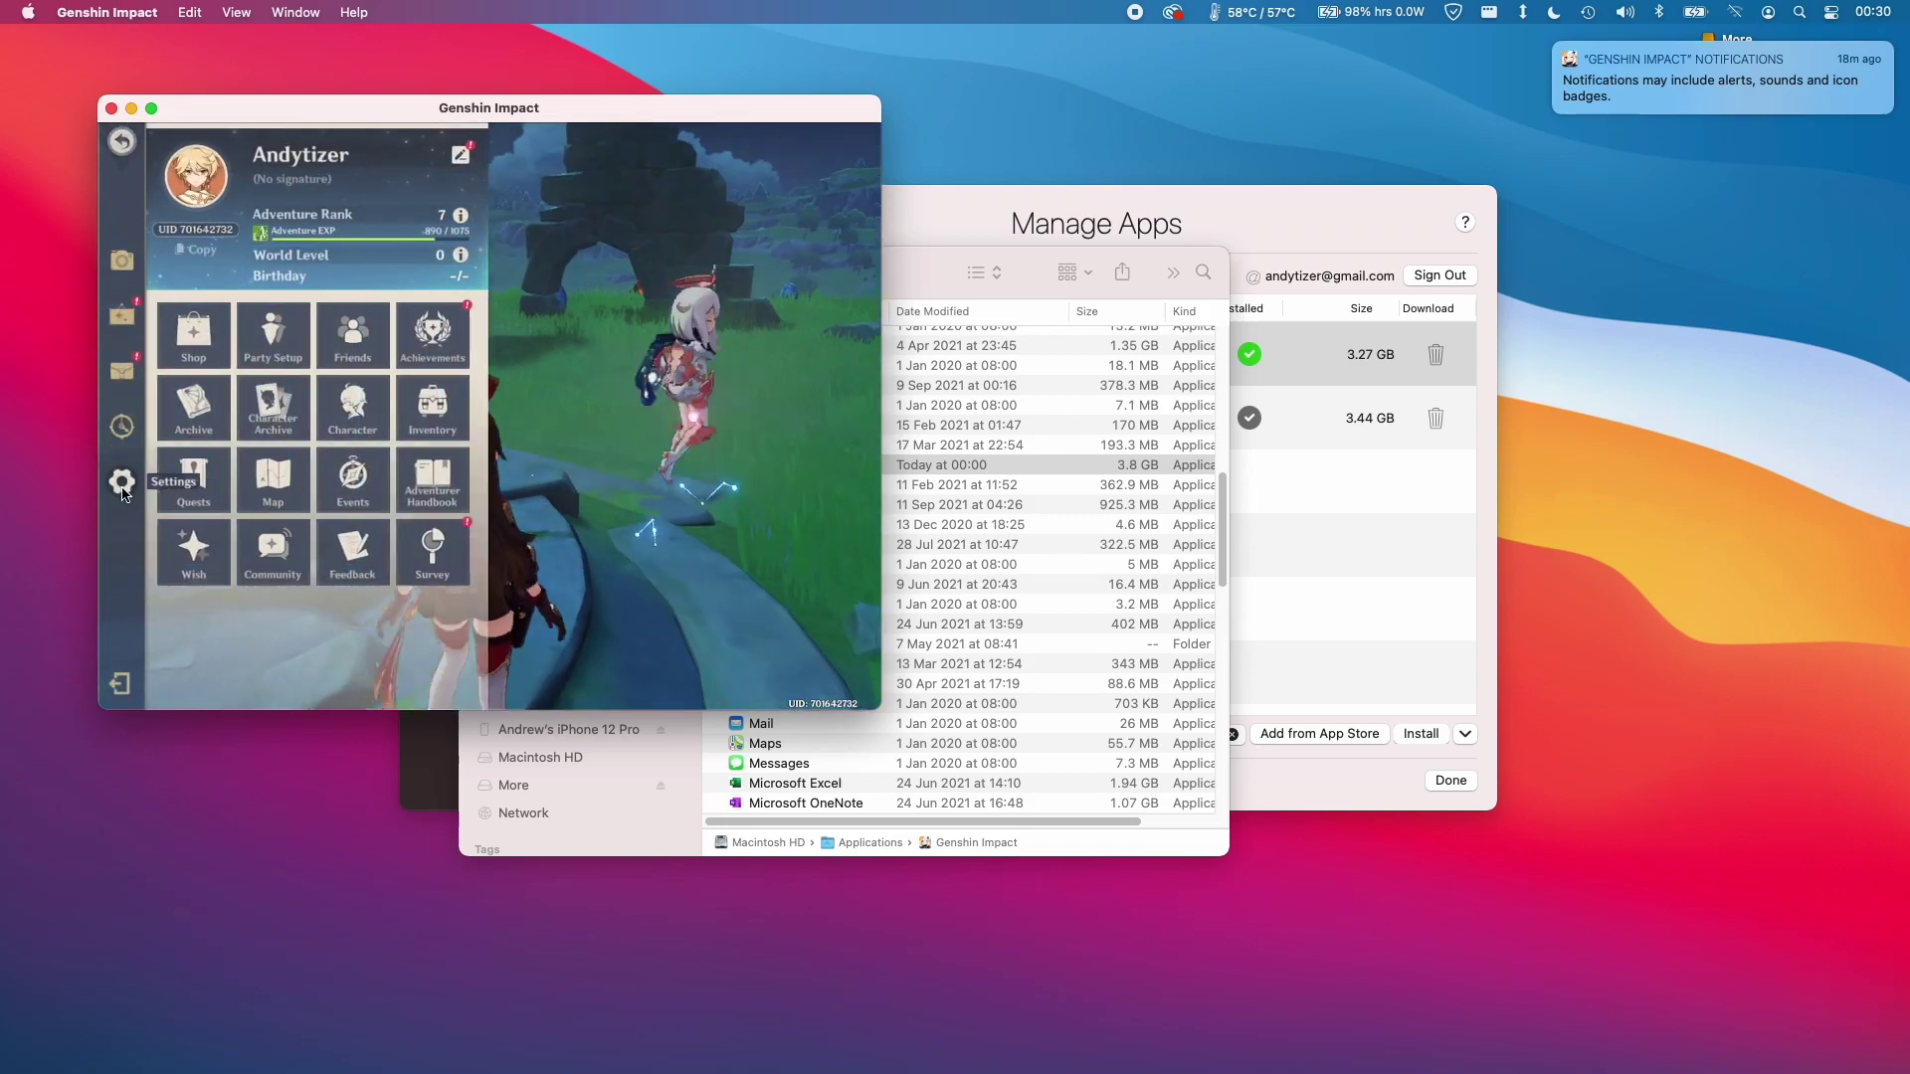
# Confirm the Xbox Wireless Controller is connected, set Control Type to Controller, and resume play
pyautogui.click(1657, 13)
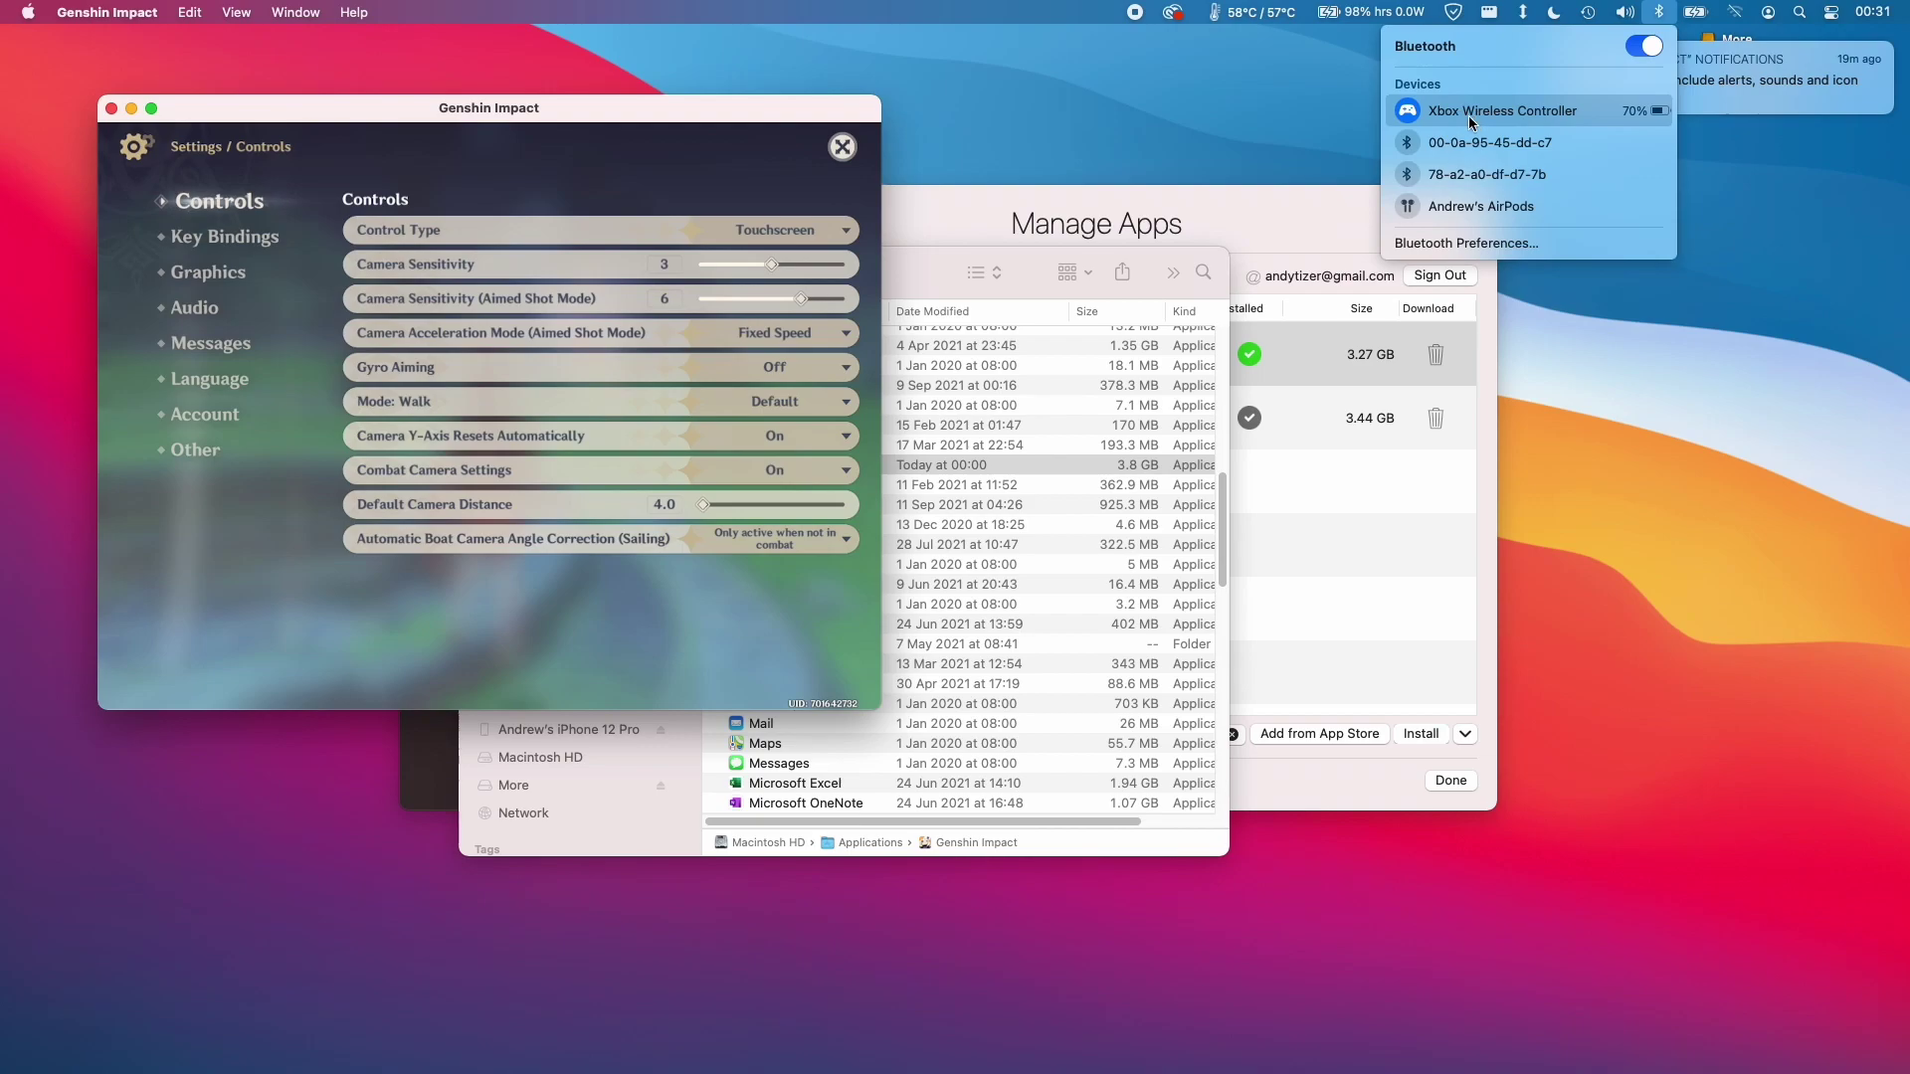
pyautogui.click(336, 161)
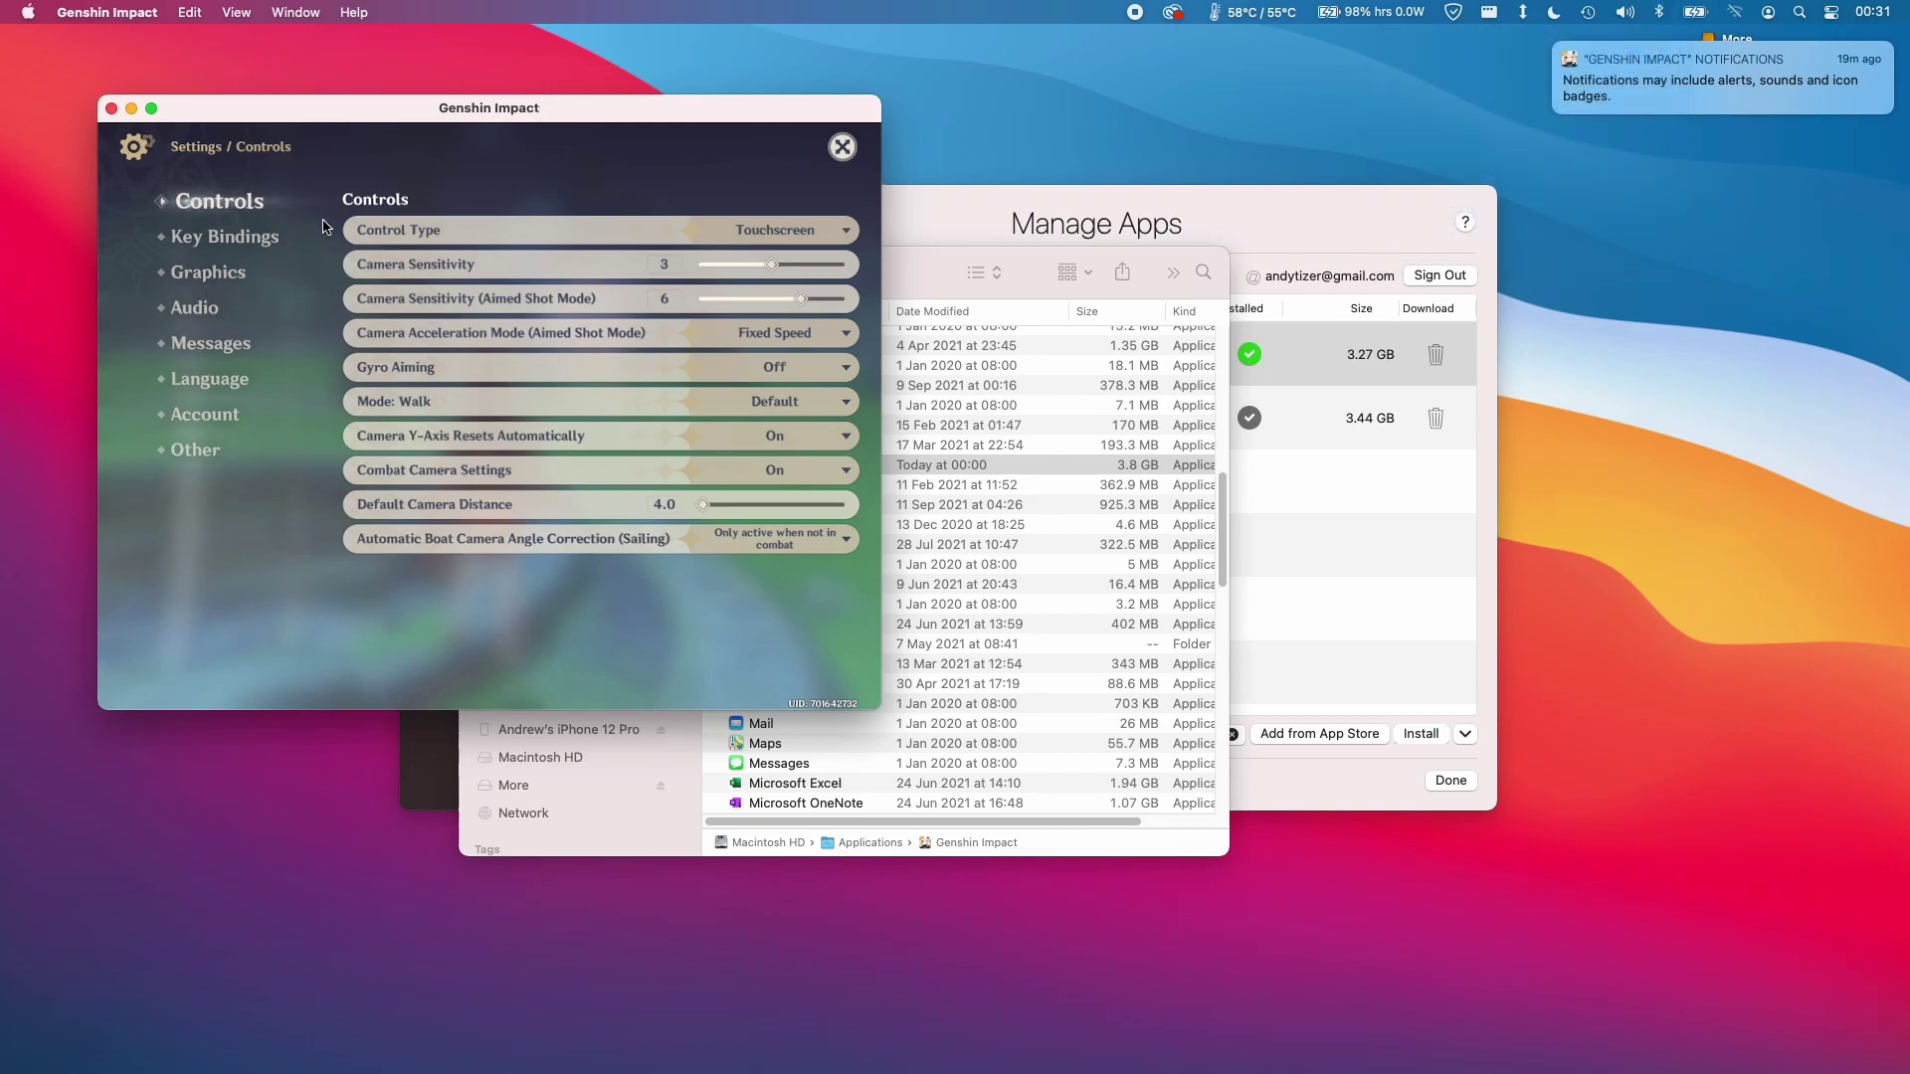
pyautogui.click(776, 231)
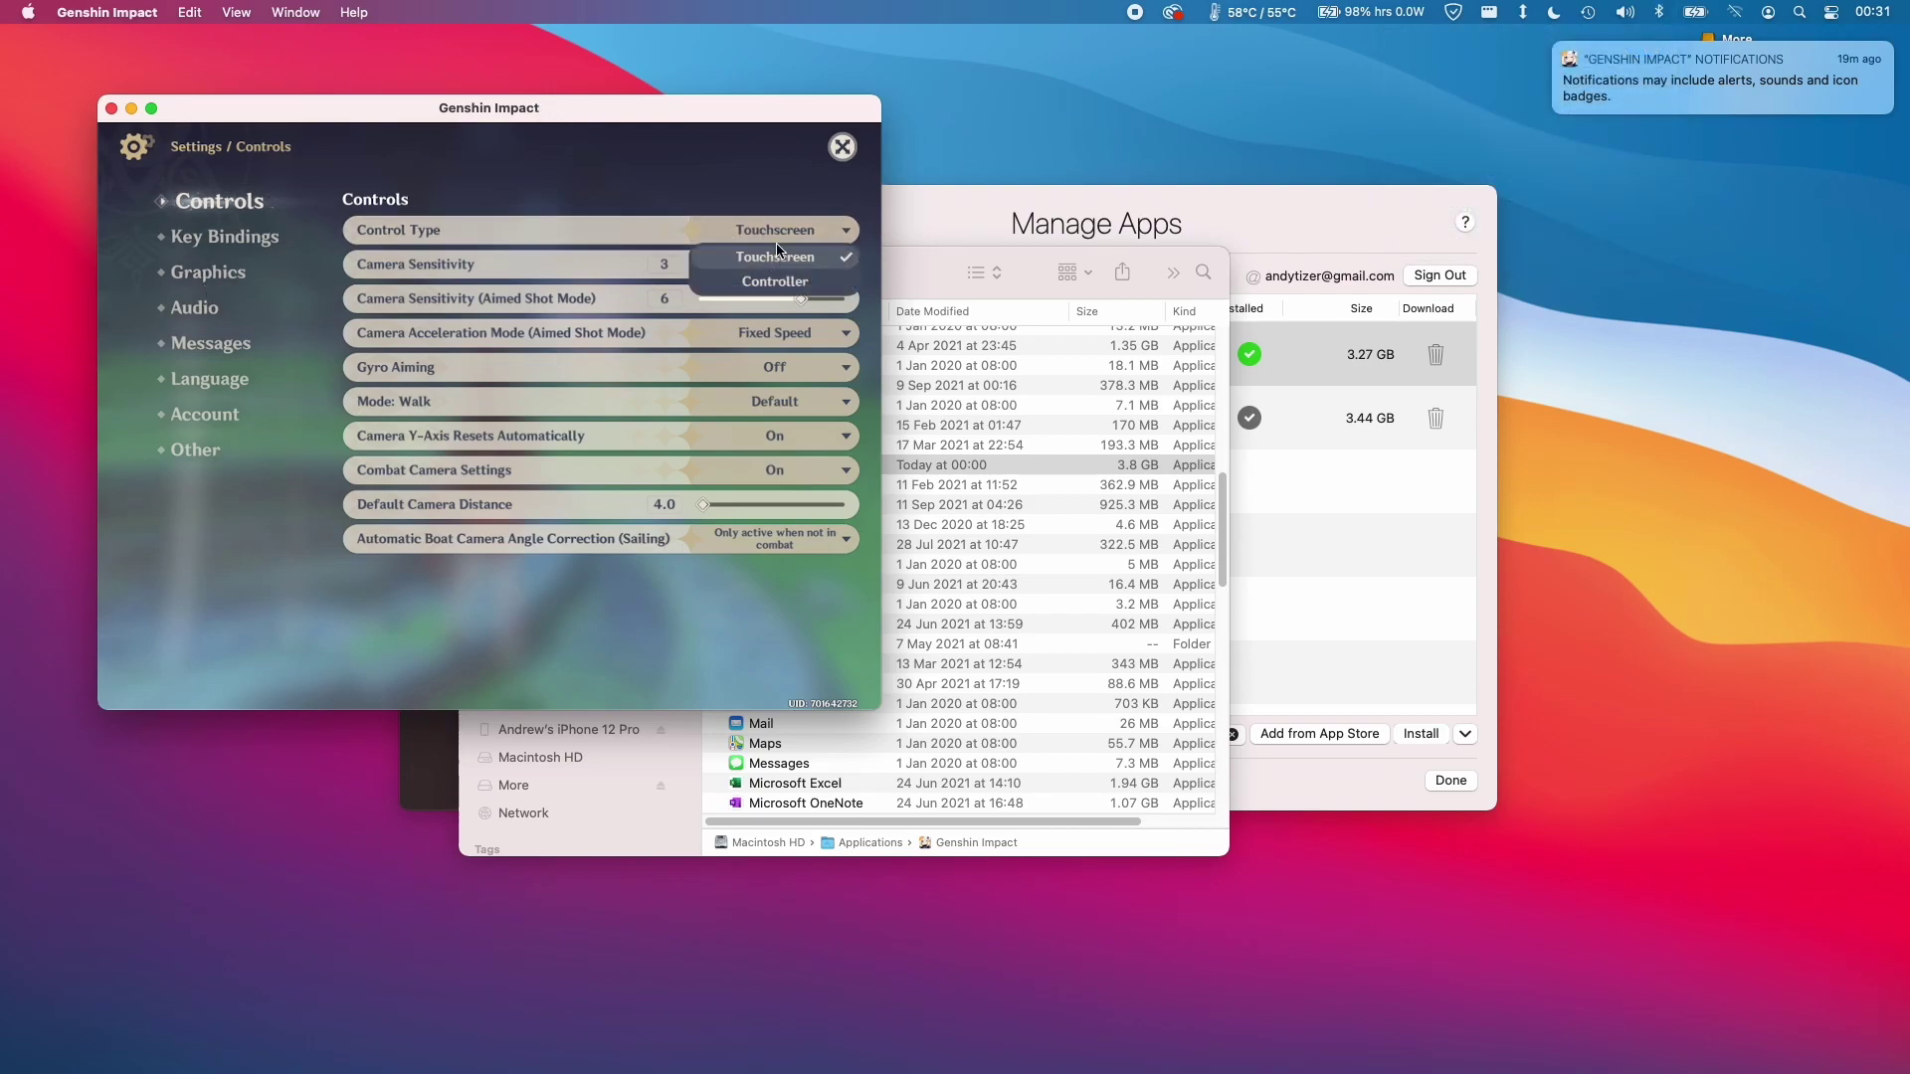
pyautogui.click(772, 283)
pyautogui.click(206, 239)
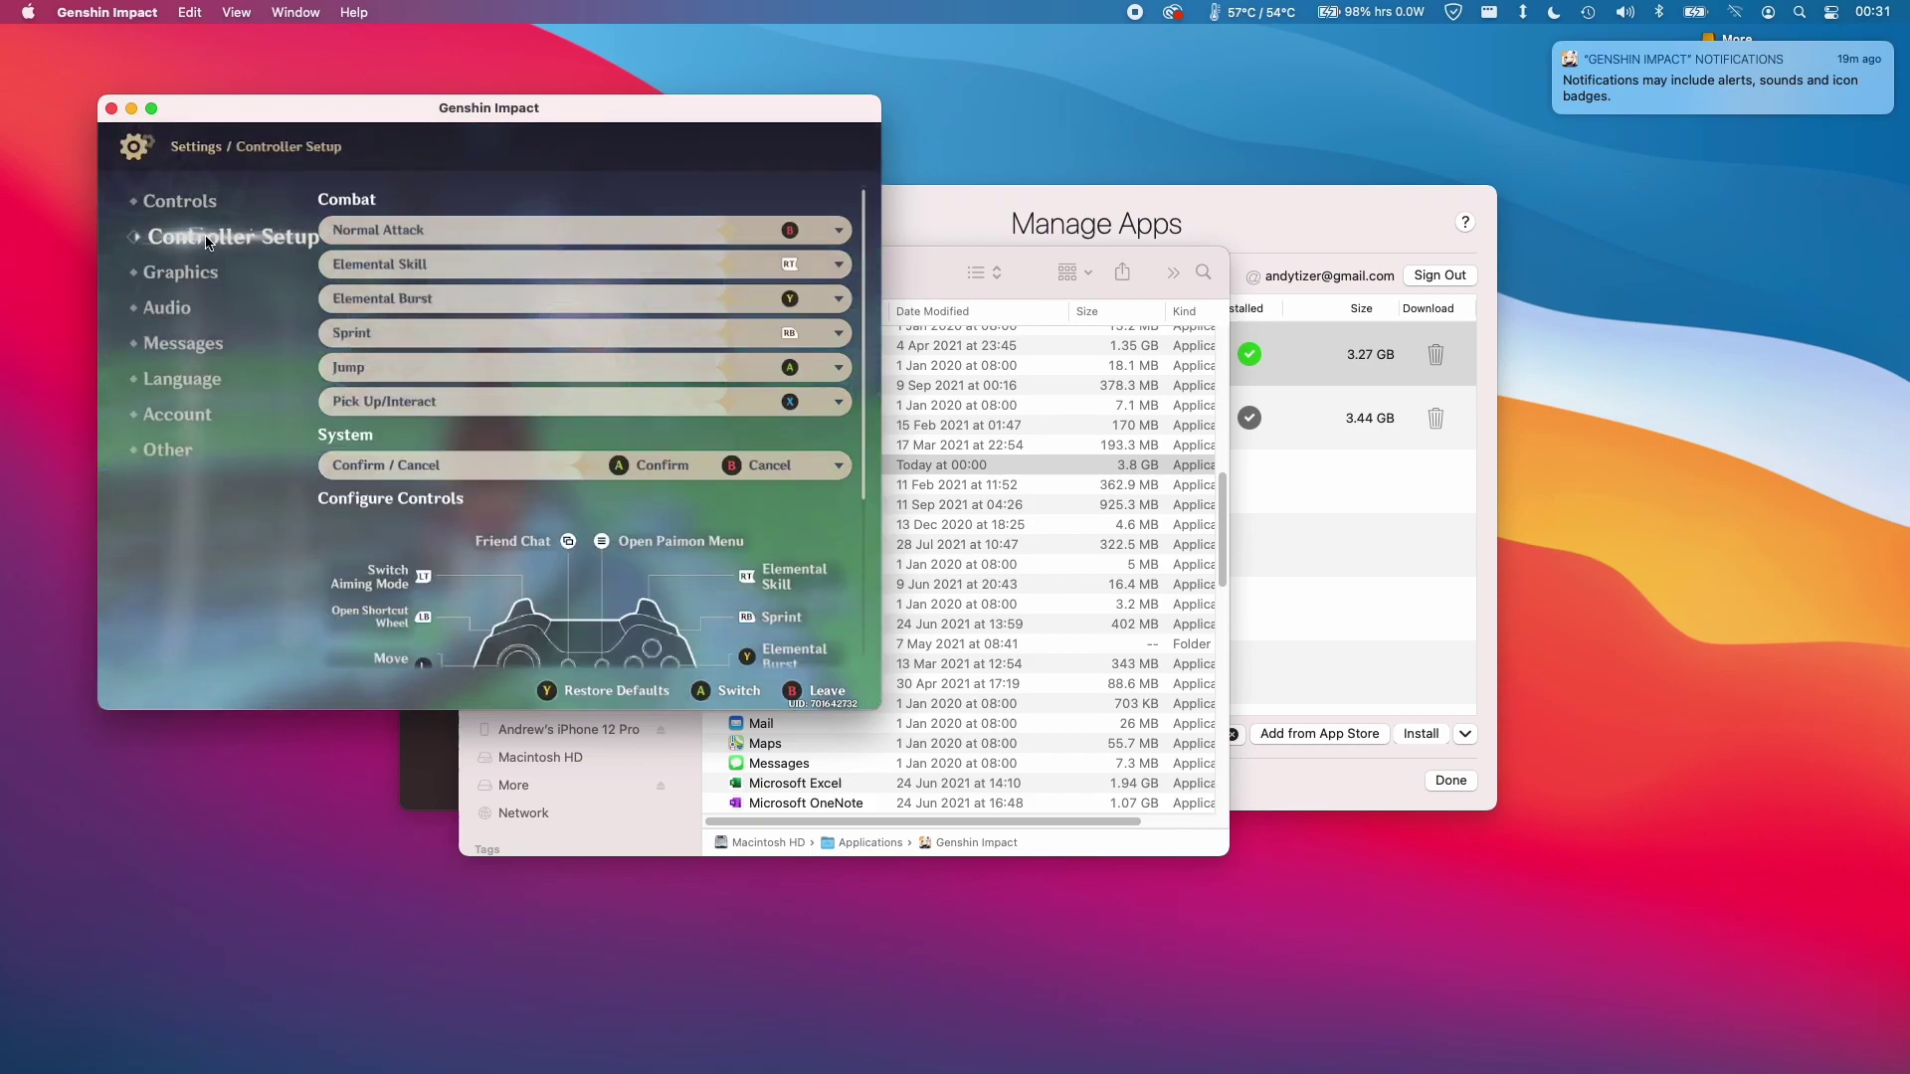
pyautogui.press('Escape')
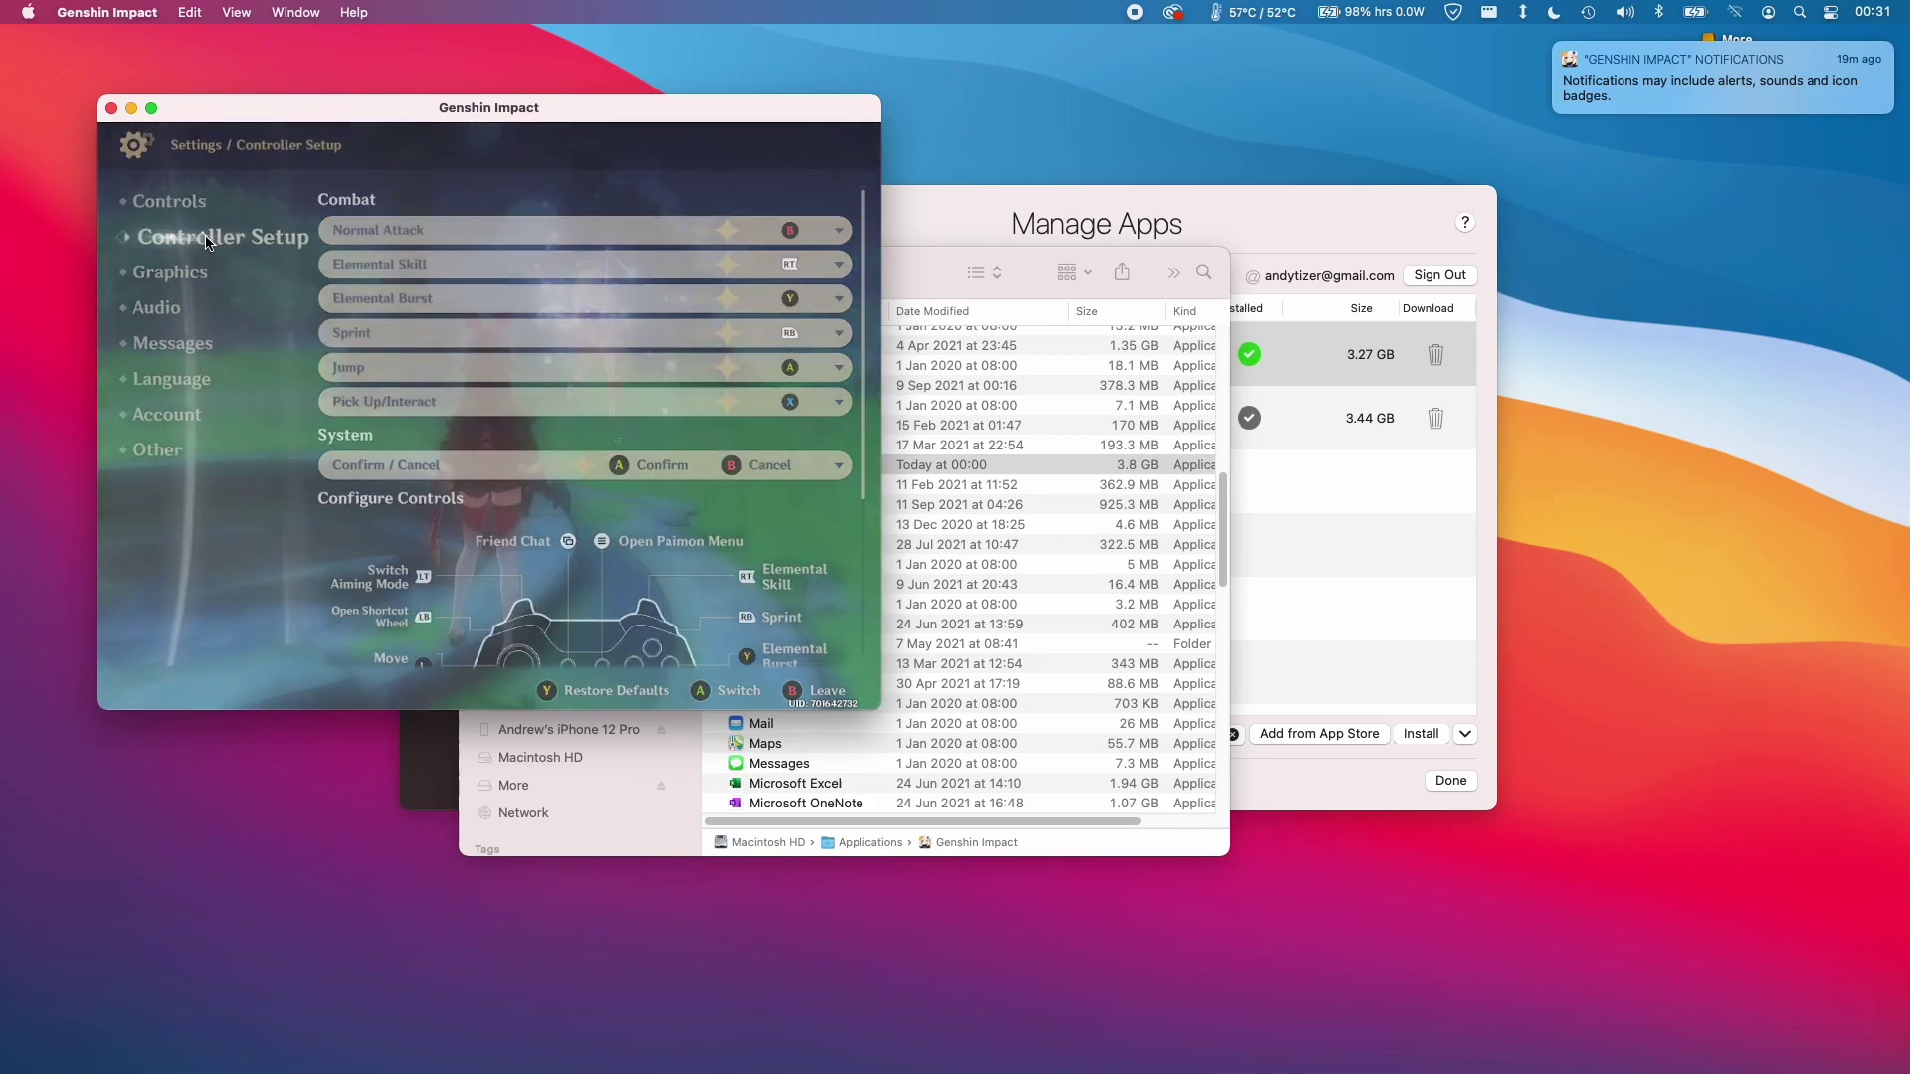
pyautogui.press('Escape')
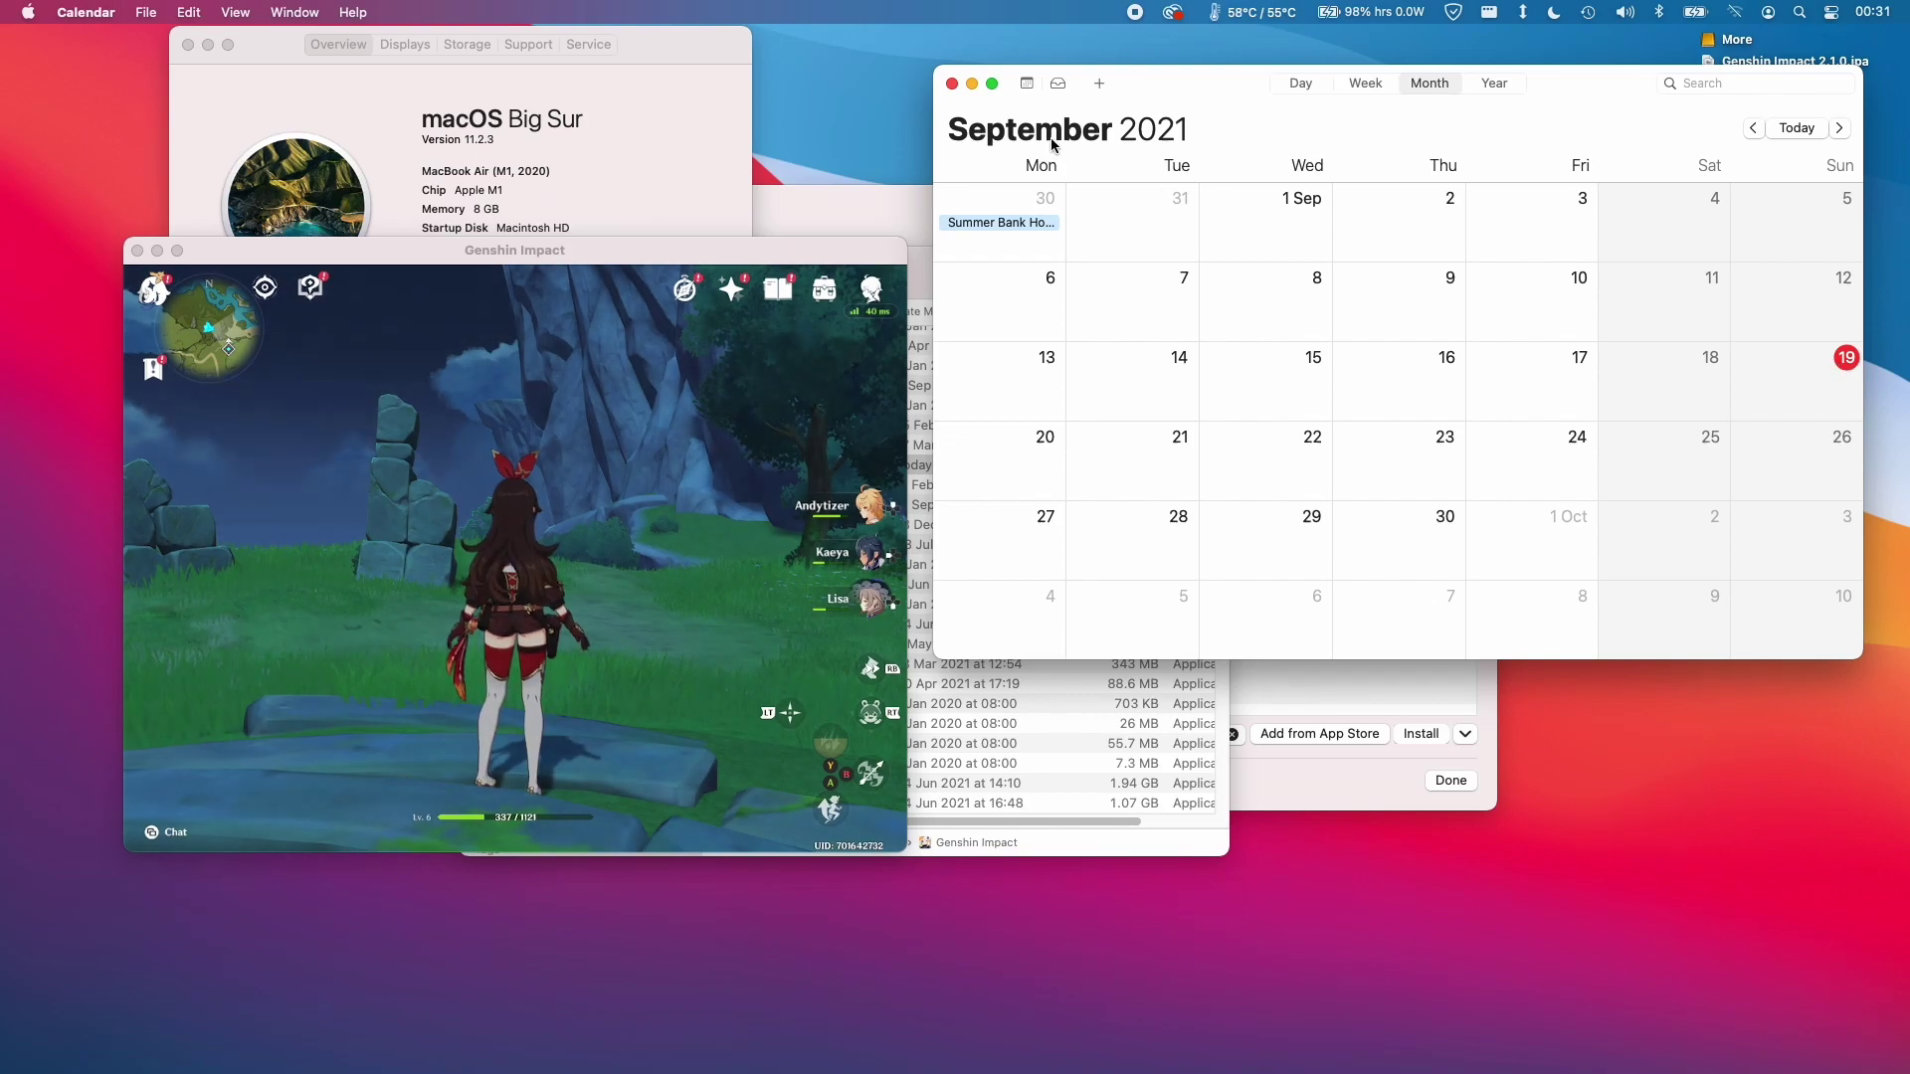
# Close Calendar and switch the Genshin Impact window to full screen
pyautogui.click(952, 84)
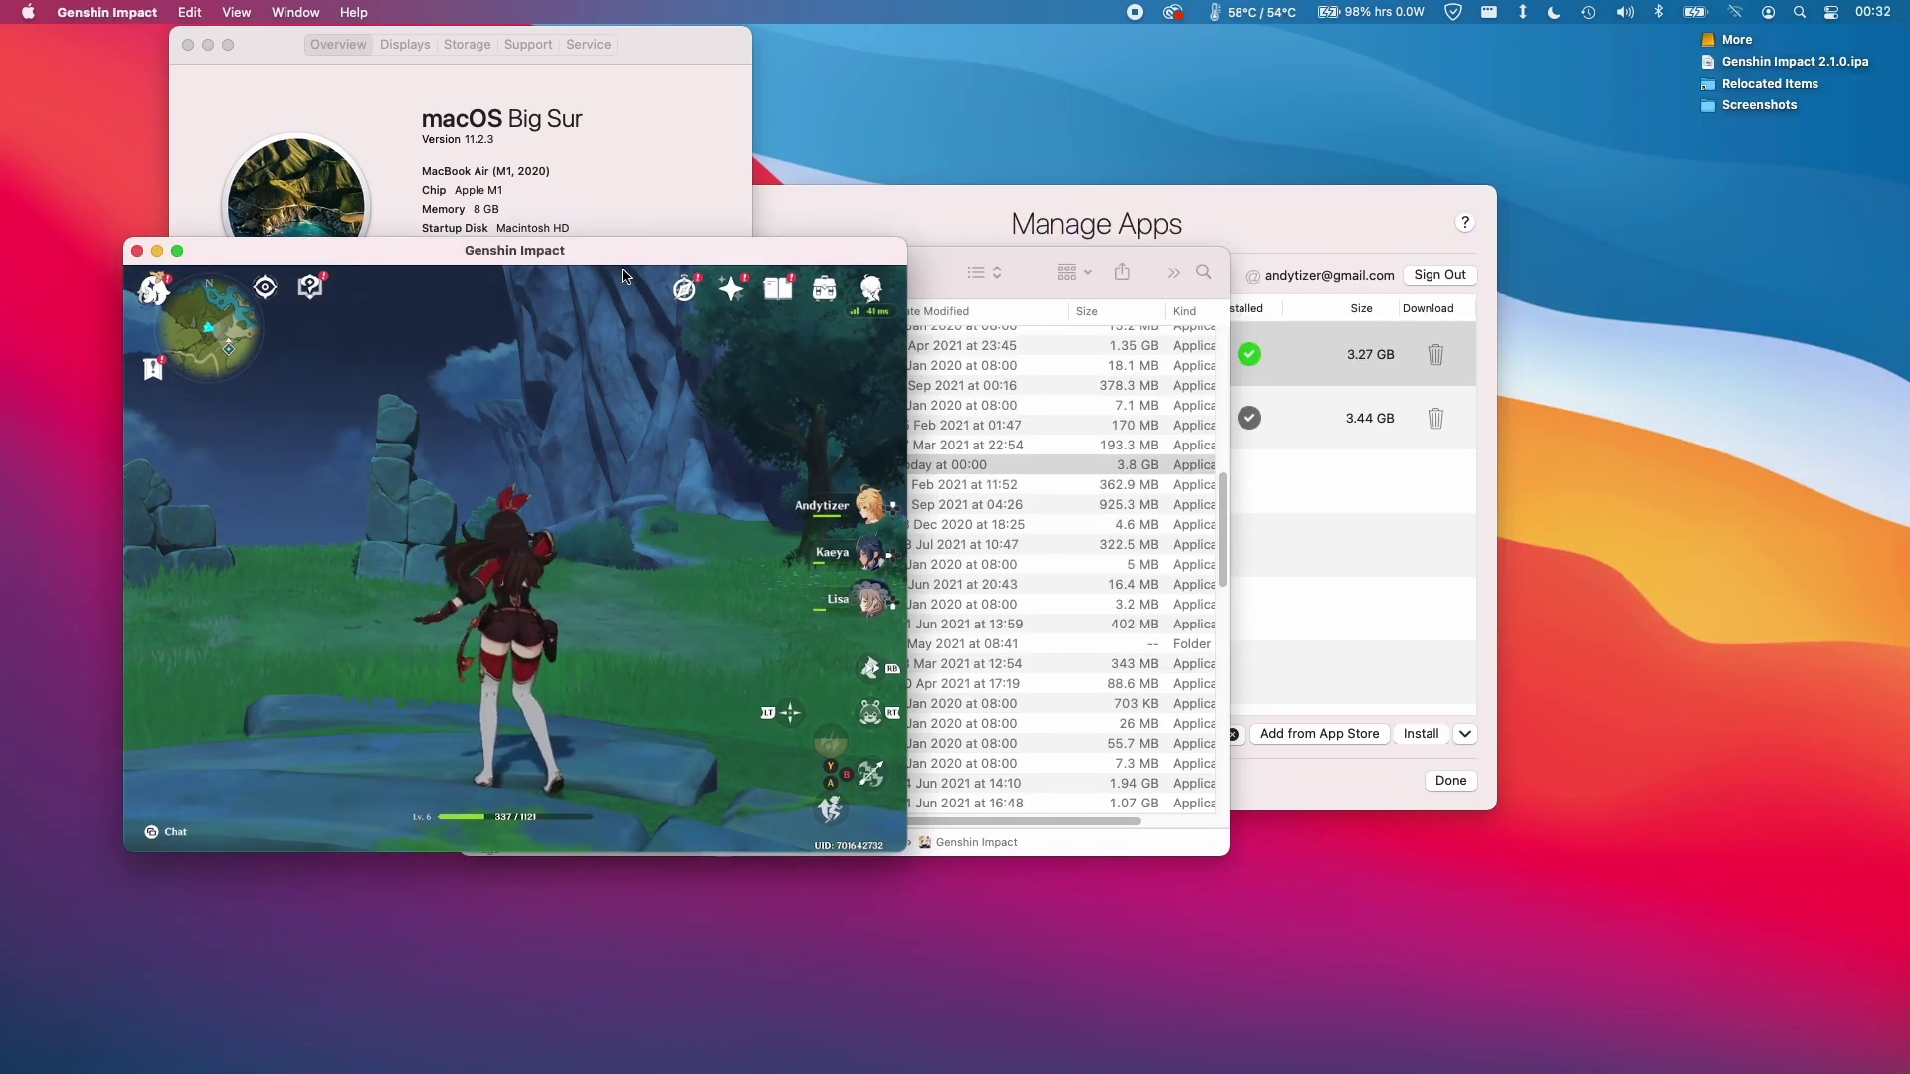
pyautogui.click(495, 448)
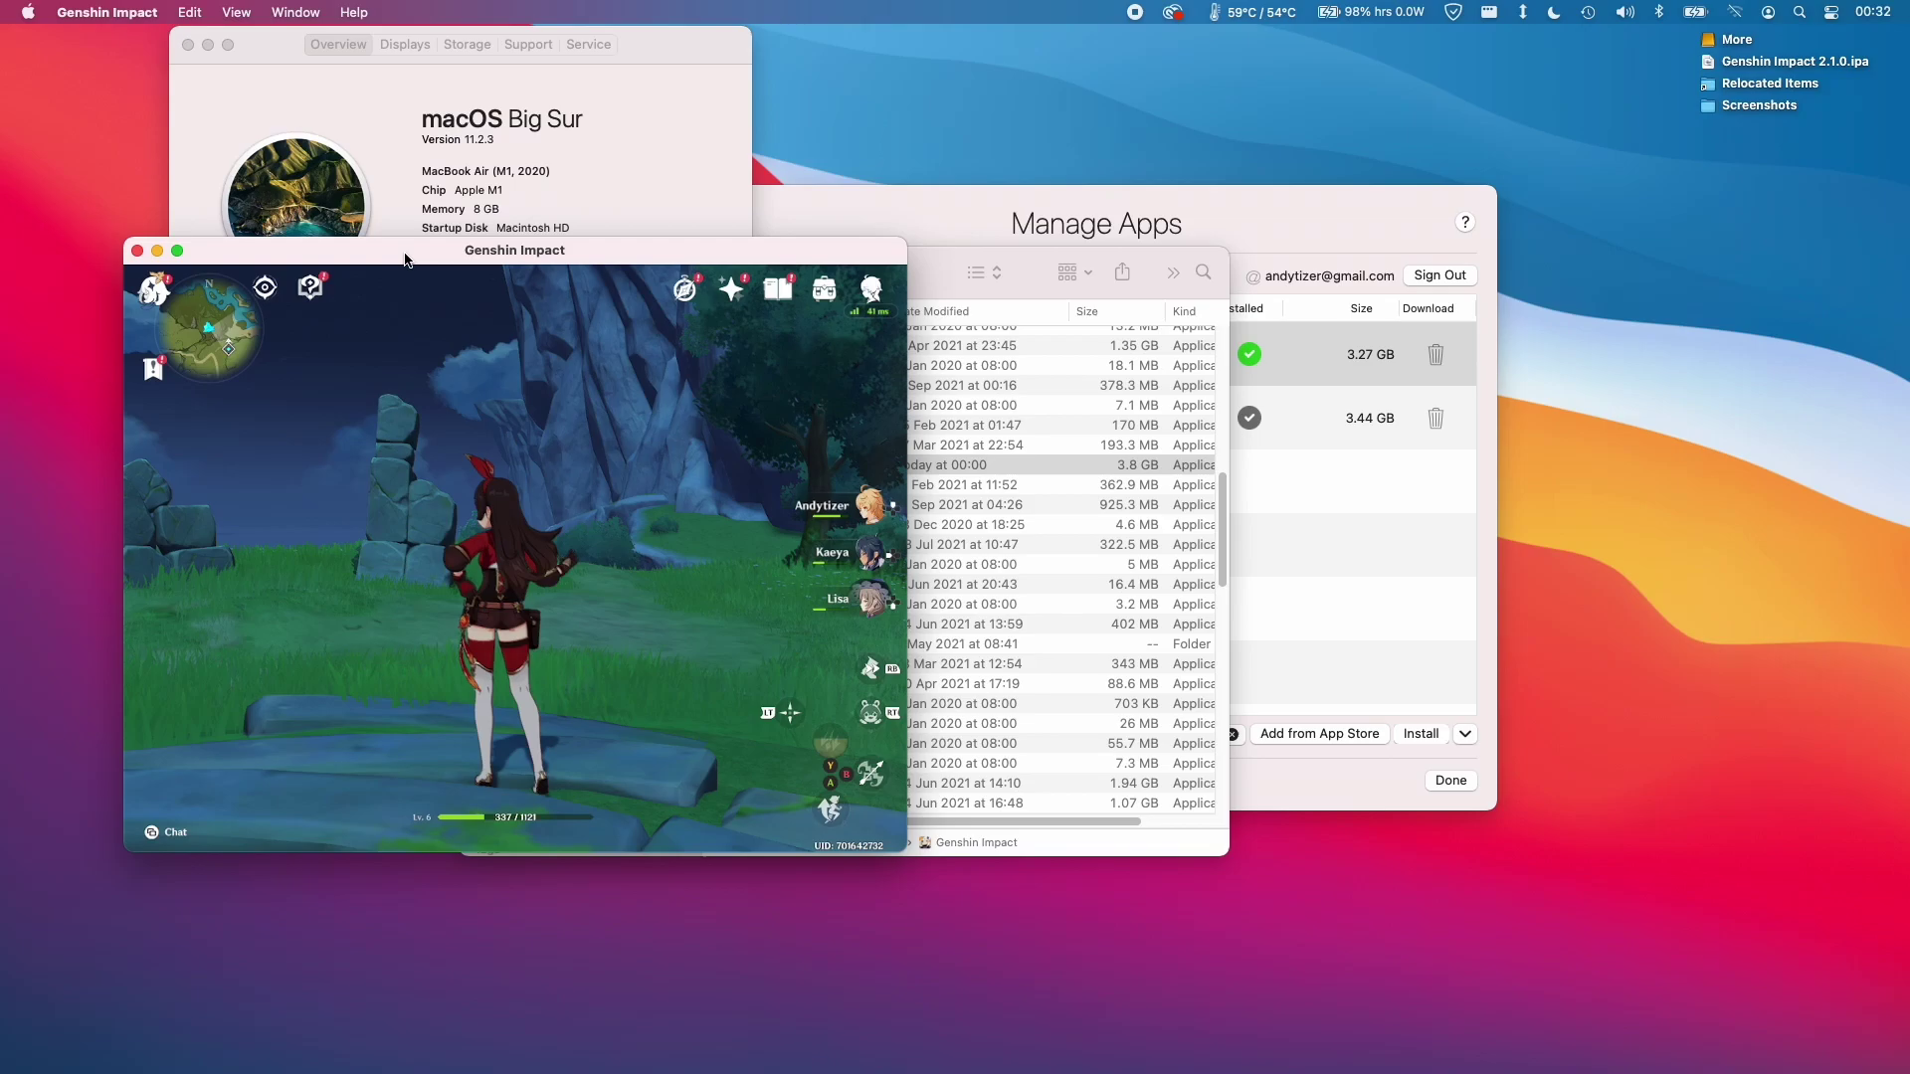
pyautogui.click(177, 252)
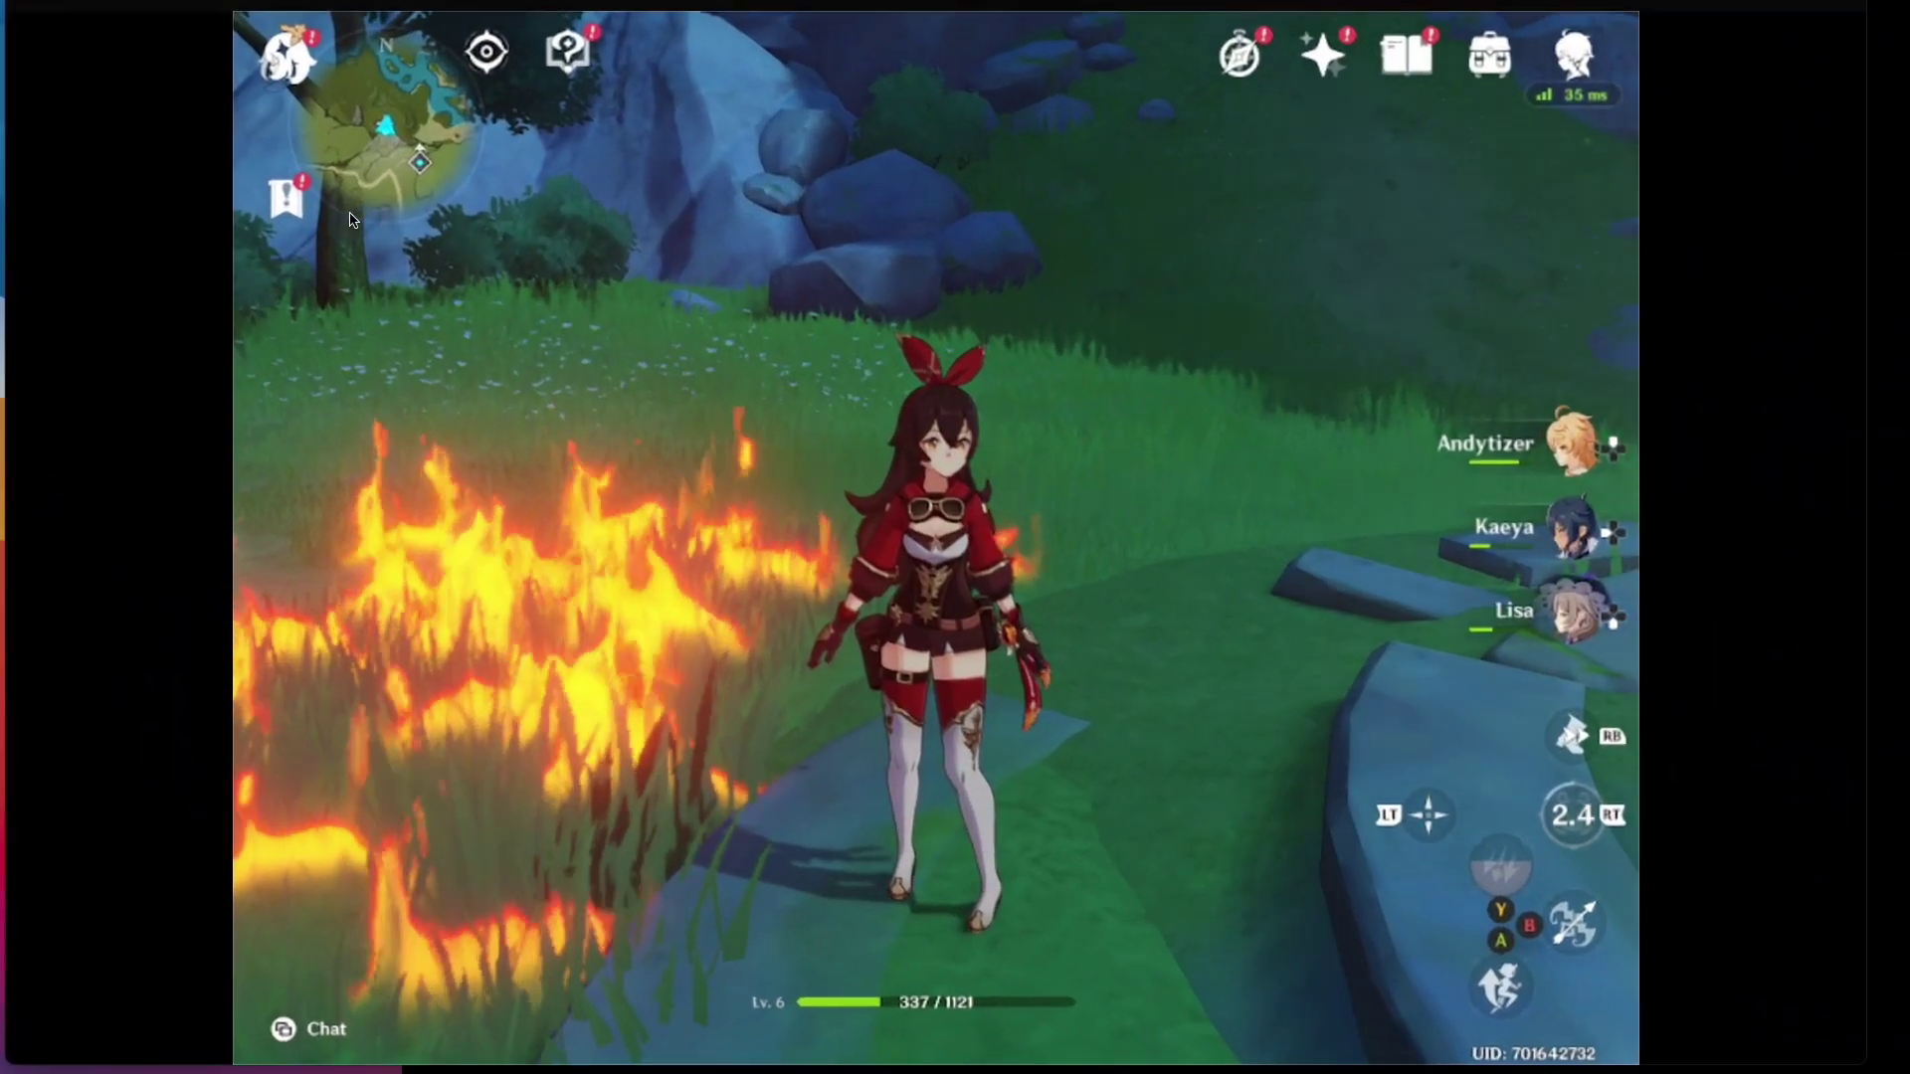